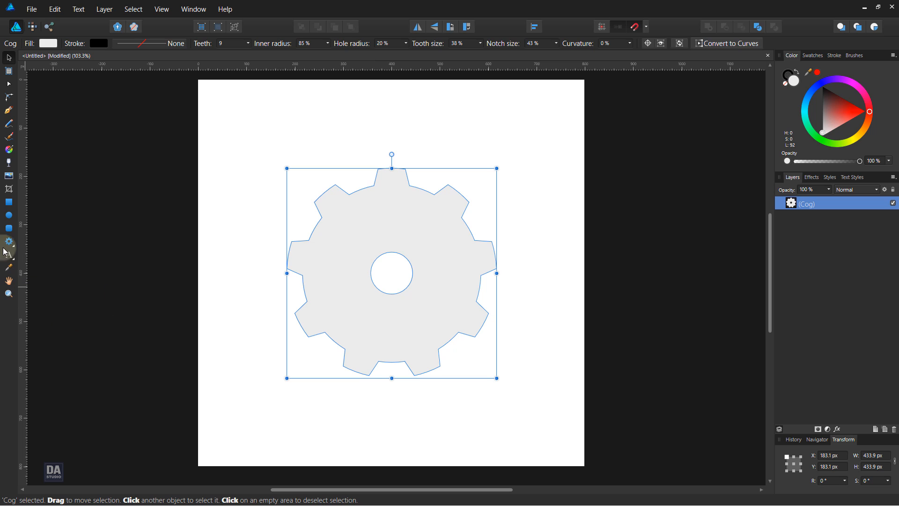
Reshape the cog to a 71% inner radius, 21% notch size and 33% tooth size.
{"action": "left_click", "coordinate": [9, 241]}
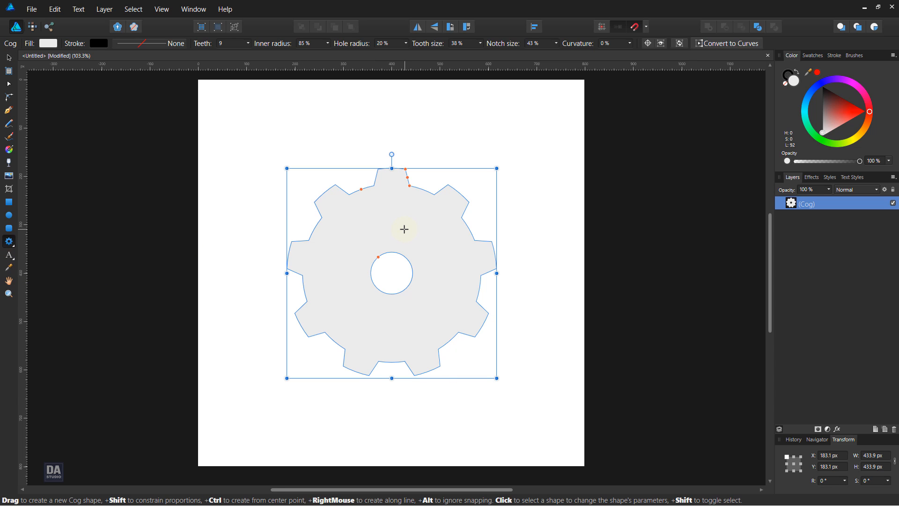
{"action": "scroll", "coordinate": [404, 229], "scroll_direction": "up", "scroll_amount": 1}
{"action": "left_click_drag", "start_coordinate": [351, 179], "coordinate": [414, 187]}
{"action": "scroll", "coordinate": [422, 211], "scroll_direction": "up", "scroll_amount": 2}
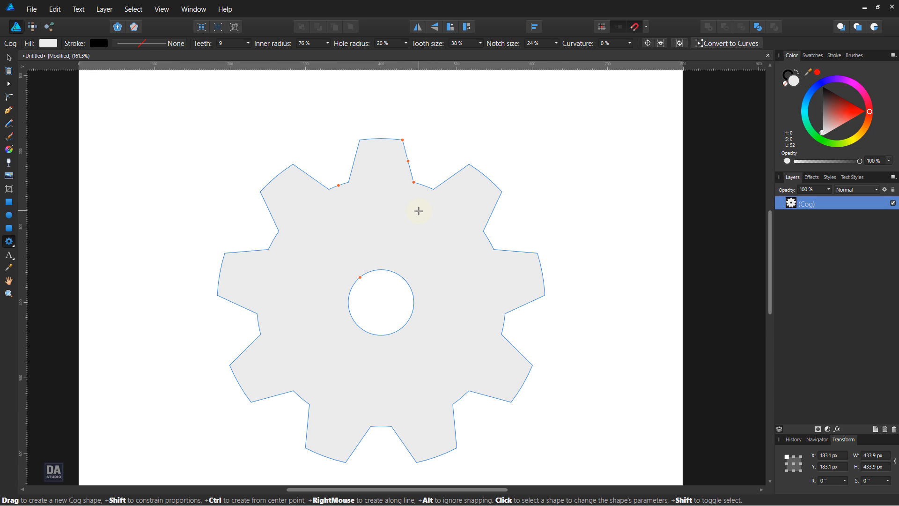
{"action": "key", "text": "space"}
{"action": "left_click_drag", "start_coordinate": [420, 236], "coordinate": [421, 222]}
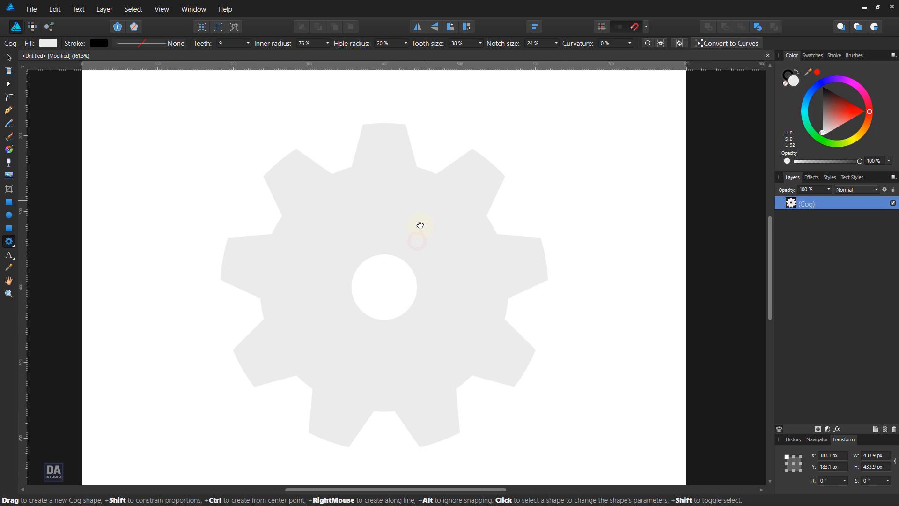
{"action": "left_click_drag", "start_coordinate": [343, 173], "coordinate": [345, 177]}
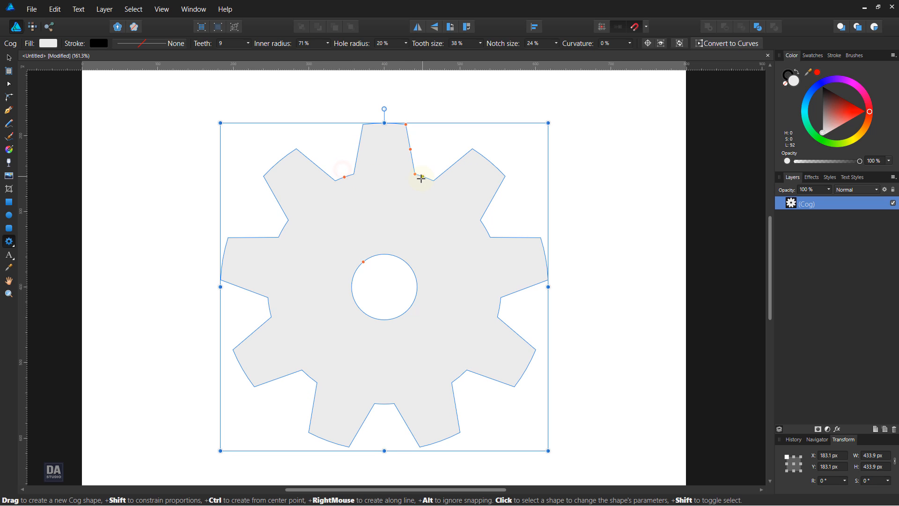
{"action": "left_click_drag", "start_coordinate": [416, 176], "coordinate": [416, 176]}
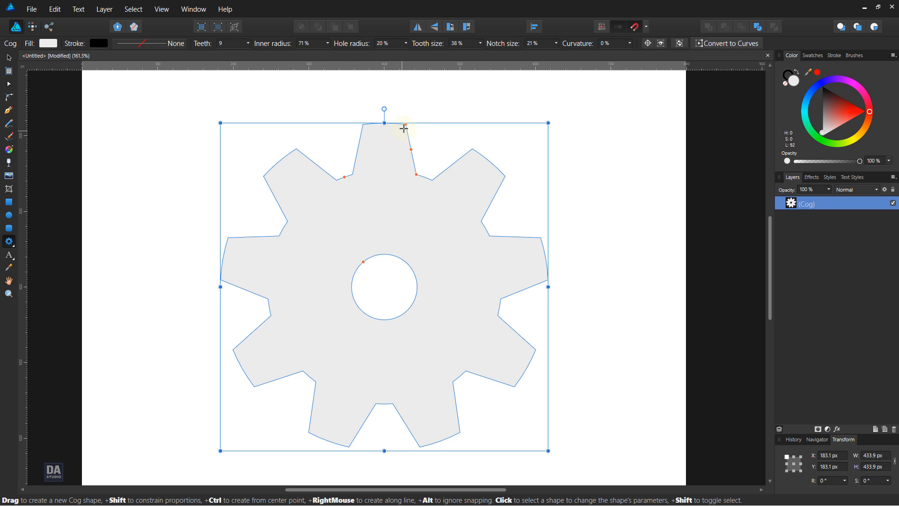
{"action": "left_click_drag", "start_coordinate": [405, 126], "coordinate": [403, 125]}
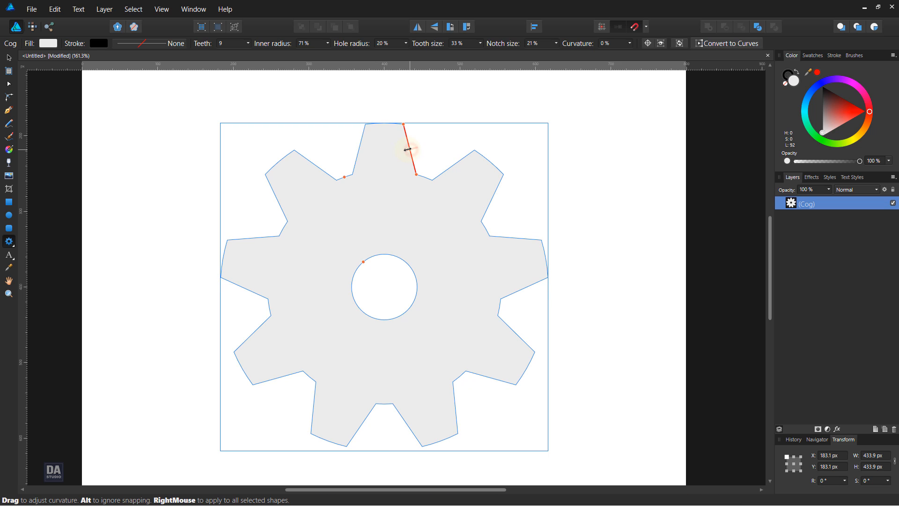
{"action": "left_click_drag", "start_coordinate": [412, 150], "coordinate": [406, 150]}
Change the cog's fill to solid black and deselect it.
{"action": "left_click", "coordinate": [9, 57]}
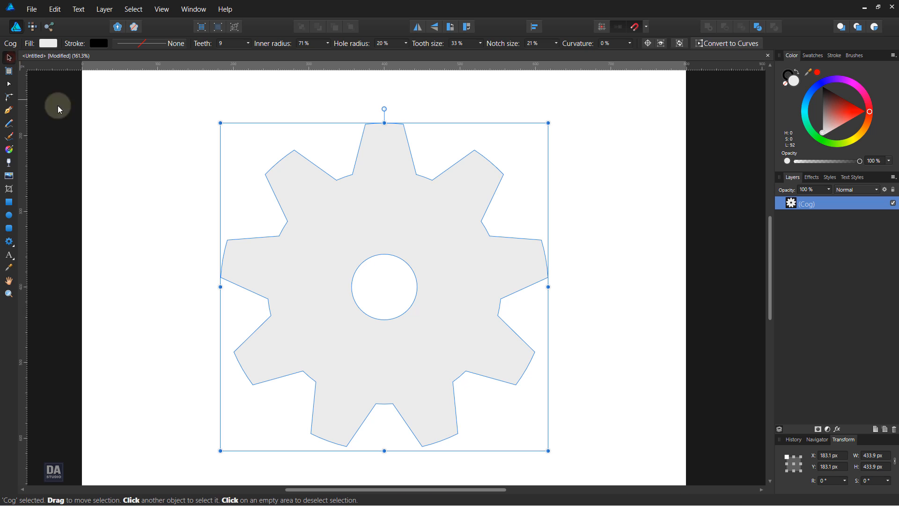
{"action": "left_click_drag", "start_coordinate": [833, 113], "coordinate": [823, 86]}
{"action": "left_click", "coordinate": [646, 198]}
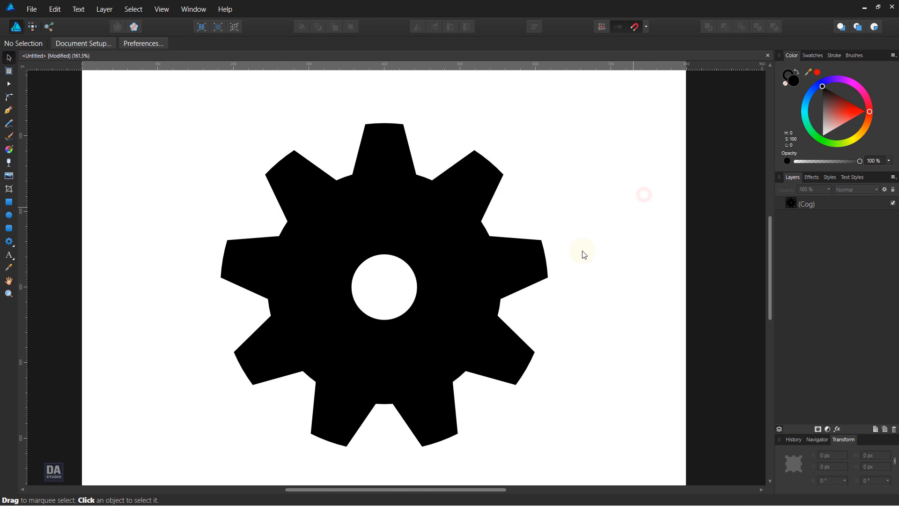
Apply a vertical linear gradient to the cog, from black at its lower edge to dark grey above the top tooth.
{"action": "left_click", "coordinate": [477, 308]}
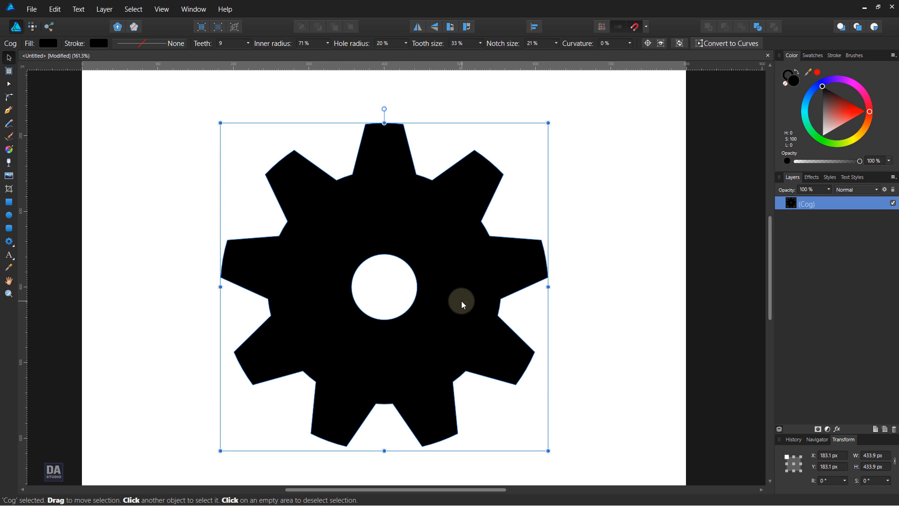
{"action": "left_click", "coordinate": [8, 150]}
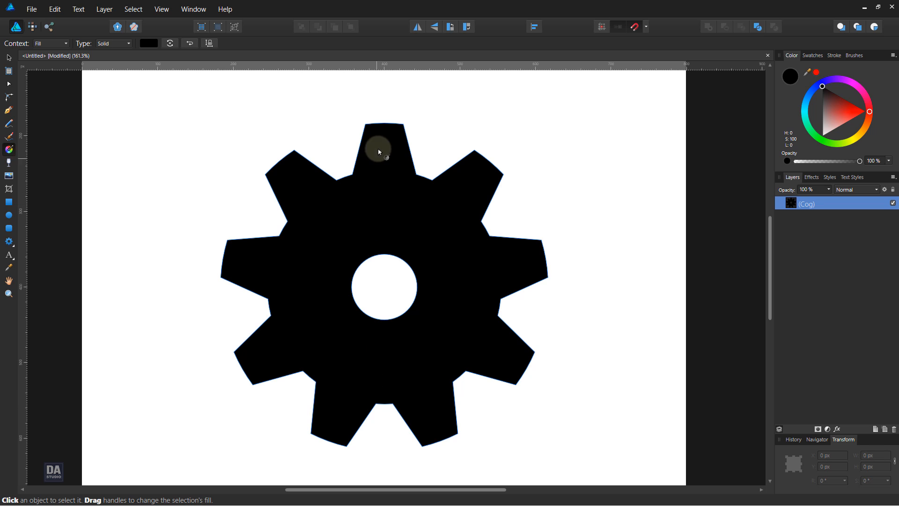
{"action": "left_click_drag", "start_coordinate": [384, 129], "coordinate": [384, 376]}
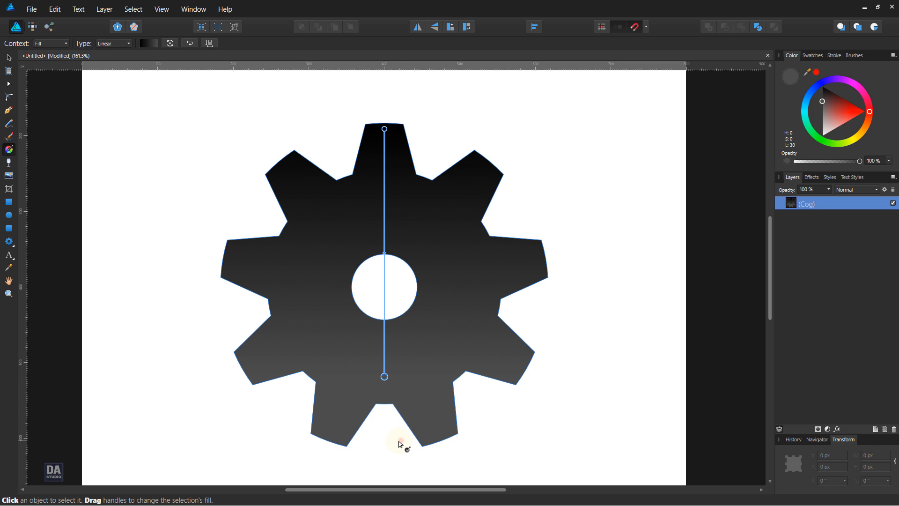
{"action": "left_click_drag", "start_coordinate": [399, 440], "coordinate": [399, 124]}
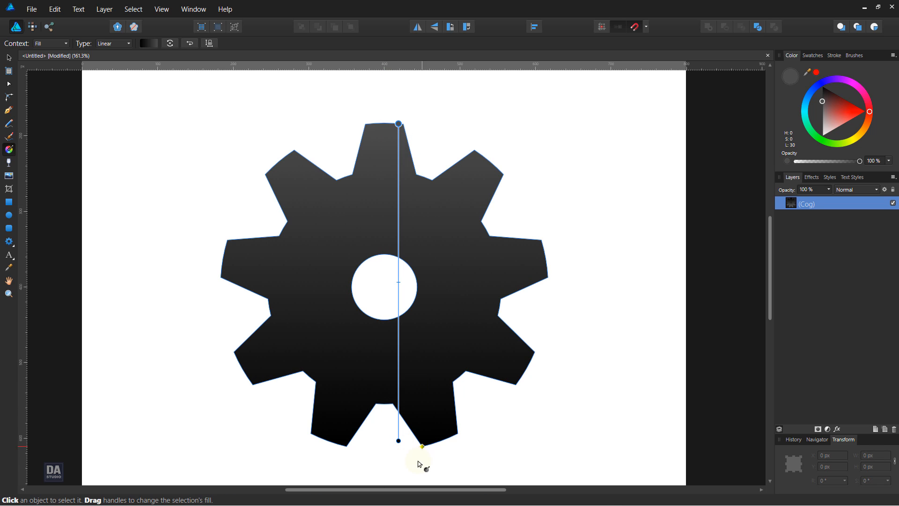
{"action": "left_click_drag", "start_coordinate": [398, 441], "coordinate": [398, 447]}
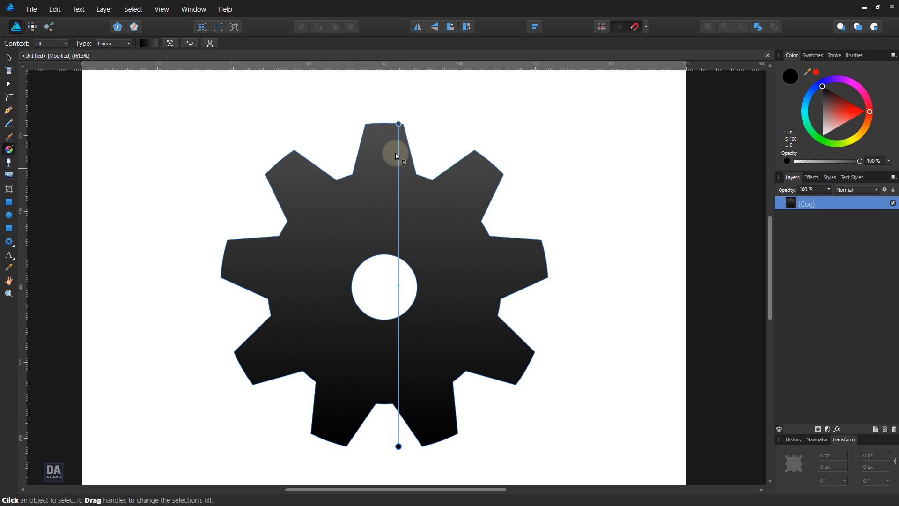
{"action": "left_click_drag", "start_coordinate": [399, 123], "coordinate": [399, 86]}
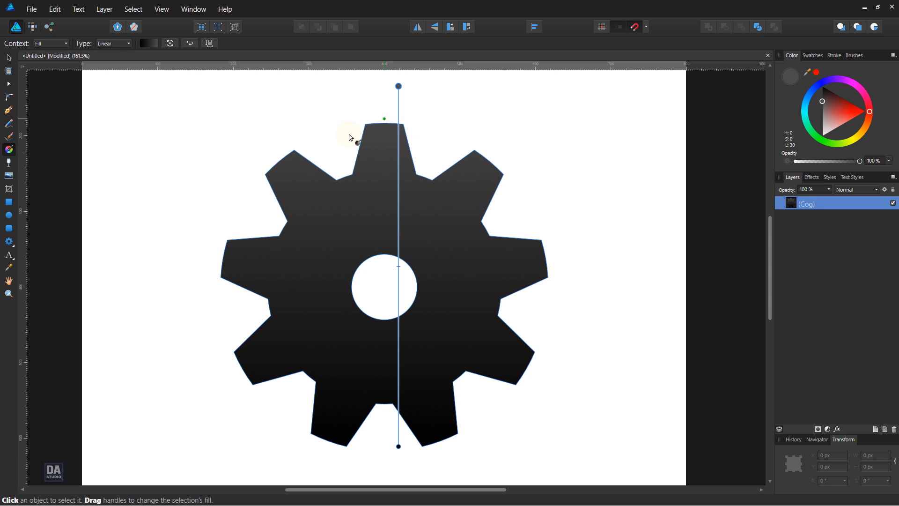
Lighten the end stop of the cog's gradient to a mid grey with 50 lightness.
{"action": "left_click", "coordinate": [151, 43]}
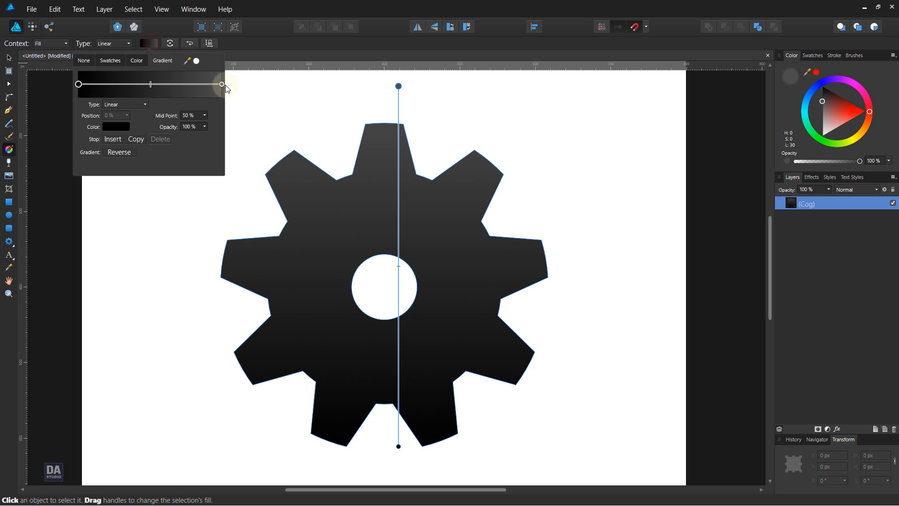
{"action": "left_click", "coordinate": [119, 127]}
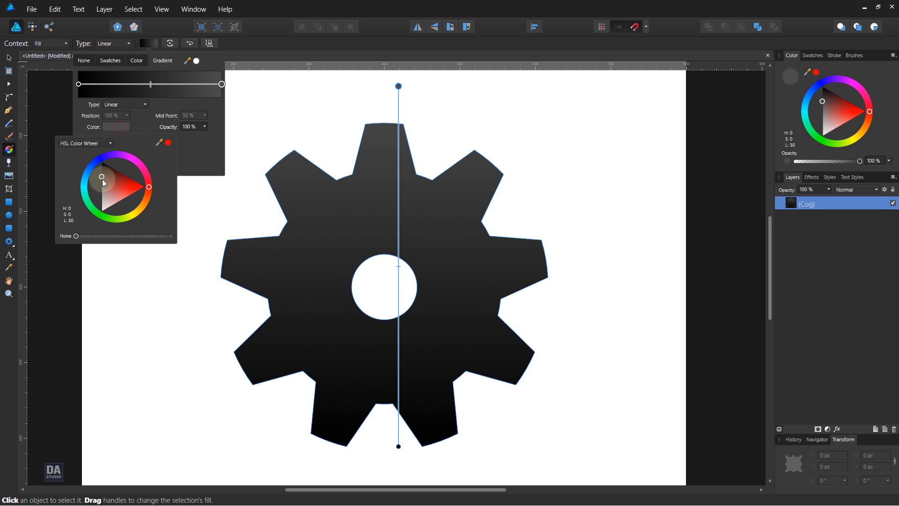
{"action": "left_click_drag", "start_coordinate": [101, 175], "coordinate": [102, 186]}
{"action": "left_click", "coordinate": [344, 209]}
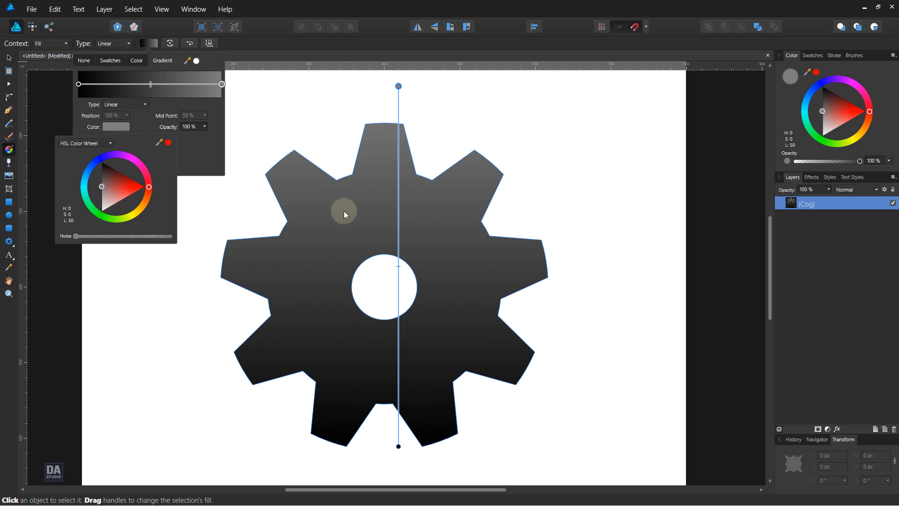
{"action": "left_click", "coordinate": [7, 57]}
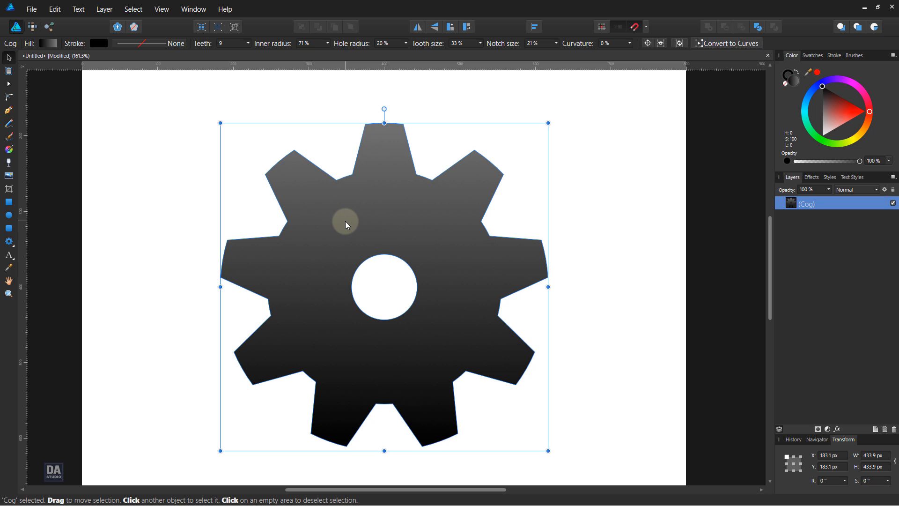
Draw a donut about 260 px wide from the cog's centre and widen its hole radius to 65%.
{"action": "left_click", "coordinate": [10, 242]}
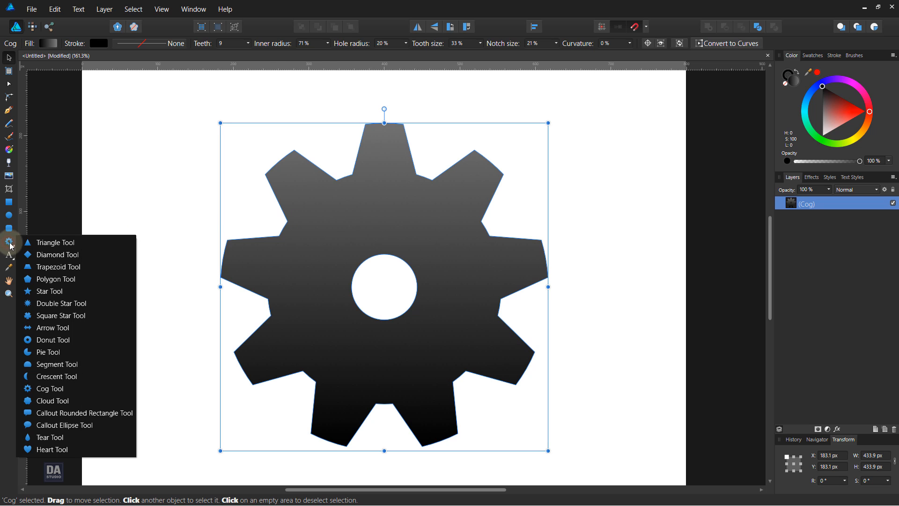
{"action": "left_click", "coordinate": [57, 340]}
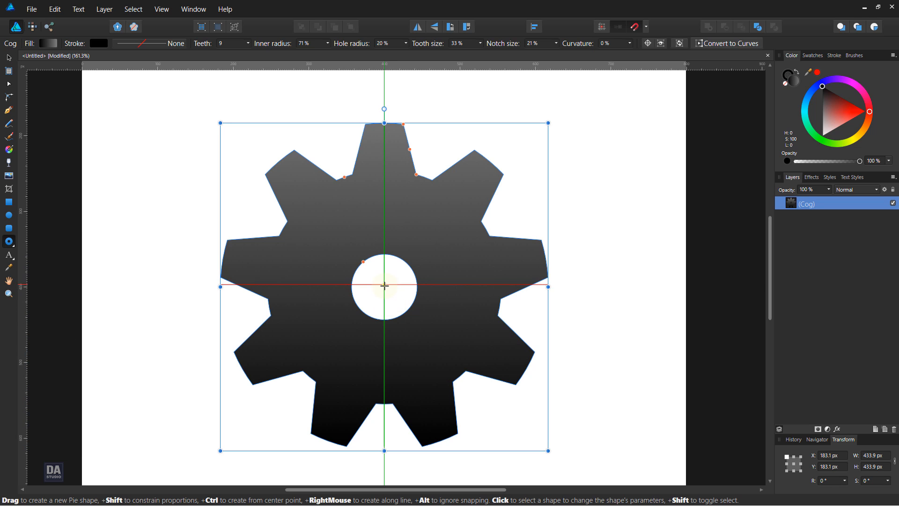
{"action": "left_click_drag", "start_coordinate": [386, 287], "coordinate": [596, 385]}
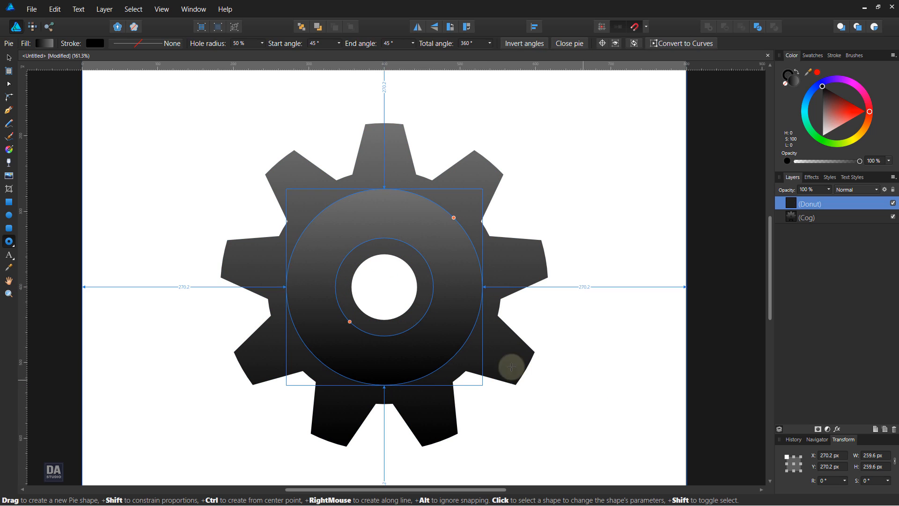
{"action": "left_click_drag", "start_coordinate": [349, 321], "coordinate": [337, 328]}
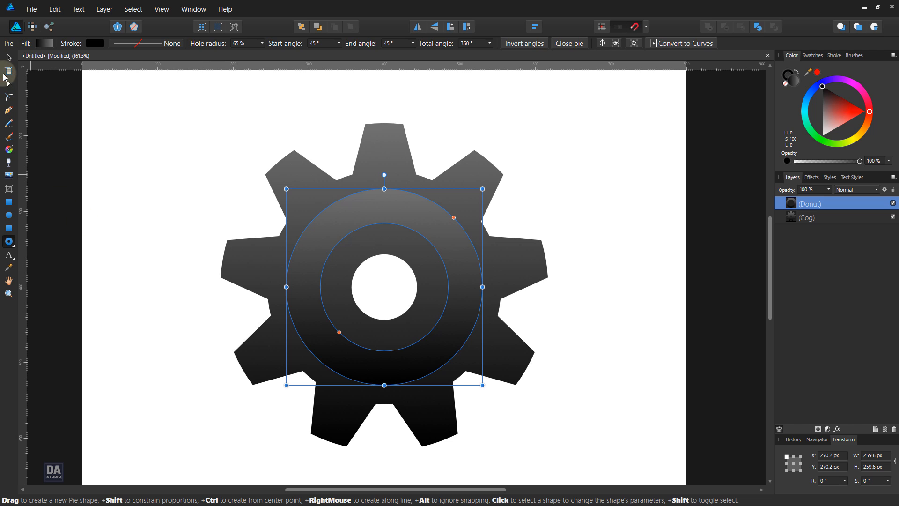
{"action": "left_click", "coordinate": [9, 58]}
{"action": "left_click", "coordinate": [535, 26]}
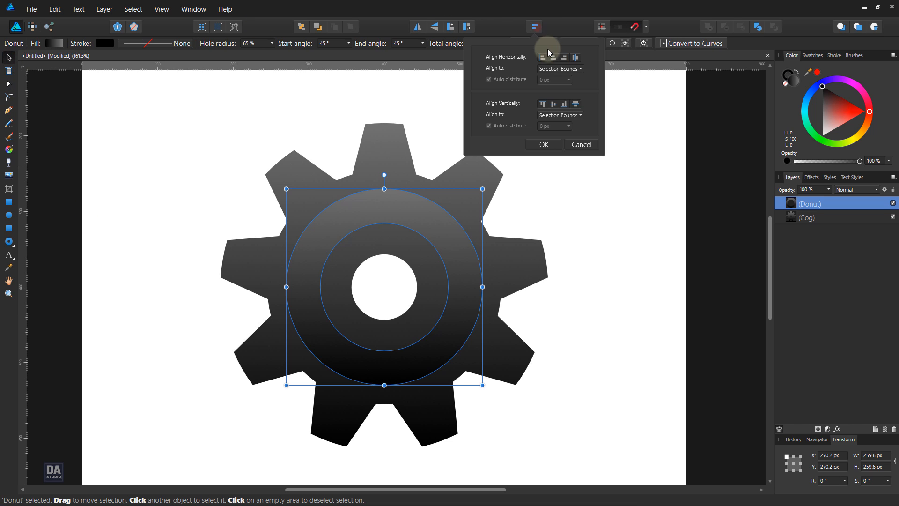
{"action": "left_click", "coordinate": [551, 144]}
Fill the donut with a solid warm yellow, hue 50 and saturation 100.
{"action": "left_click", "coordinate": [856, 139]}
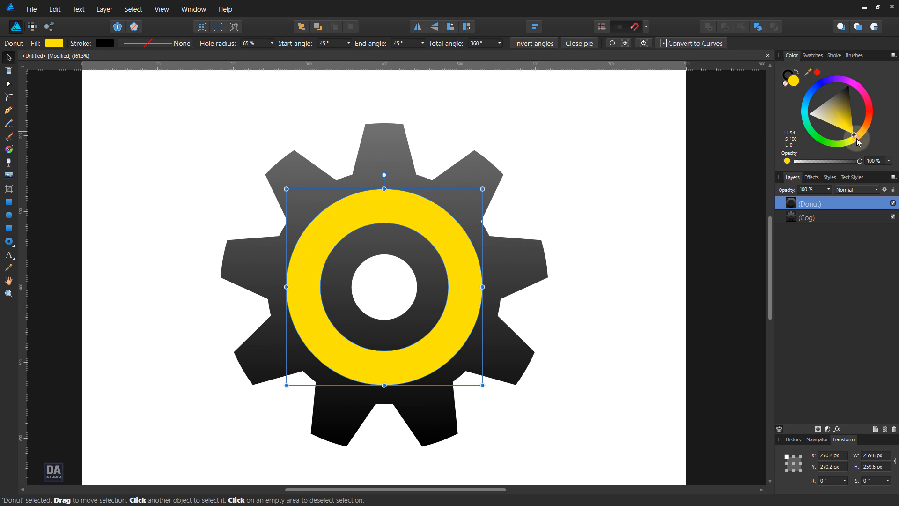
{"action": "left_click_drag", "start_coordinate": [856, 139], "coordinate": [864, 144]}
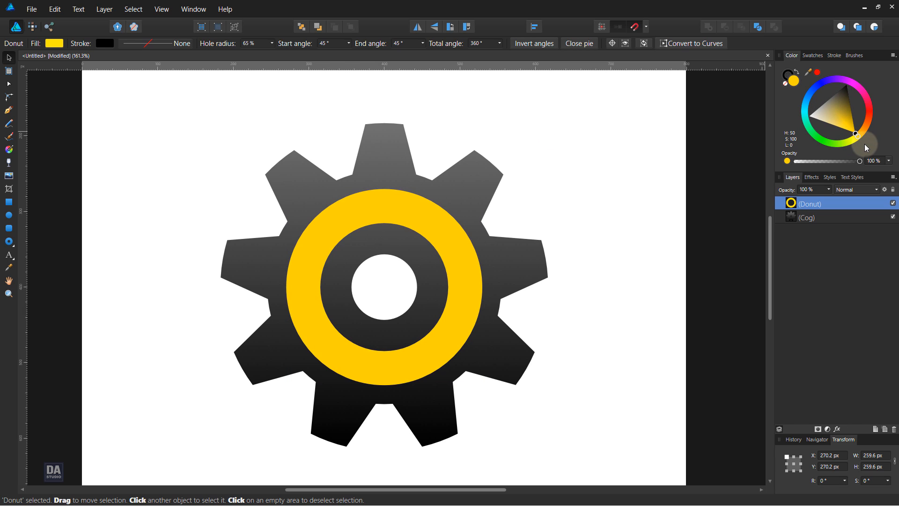
{"action": "left_click", "coordinate": [618, 225]}
Scale the yellow donut down about its centre to about 252 px wide and deselect it.
{"action": "left_click", "coordinate": [403, 377]}
{"action": "left_click", "coordinate": [483, 380]}
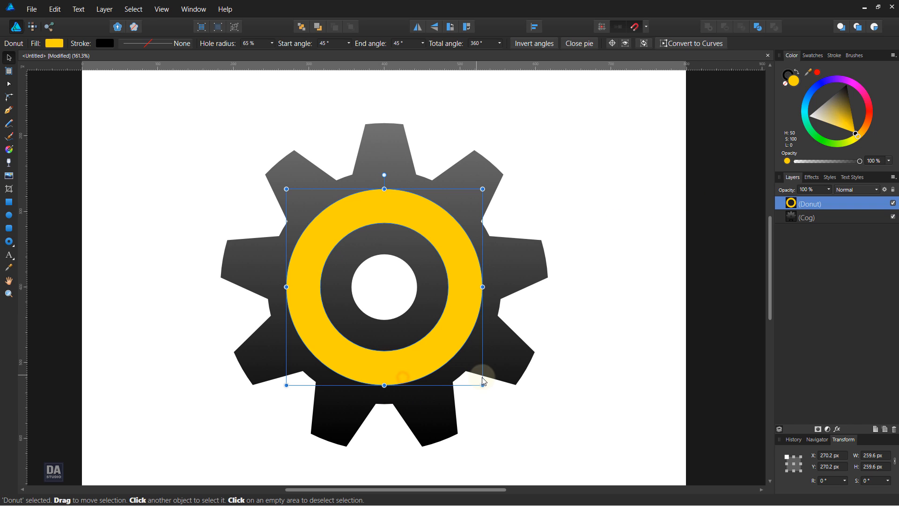
{"action": "left_click_drag", "start_coordinate": [483, 383], "coordinate": [479, 381]}
{"action": "left_click", "coordinate": [575, 318]}
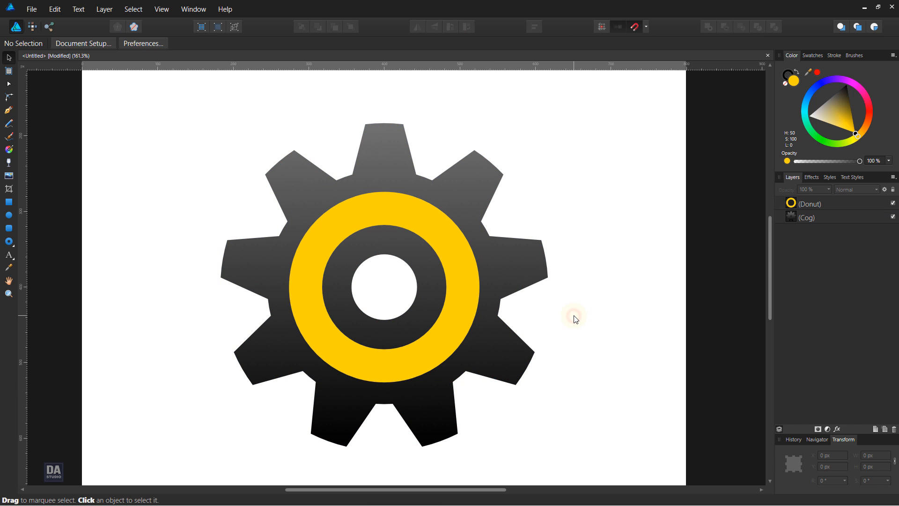
Apply a vertical linear gradient to the donut, running from its top edge to its bottom edge.
{"action": "left_click", "coordinate": [446, 320]}
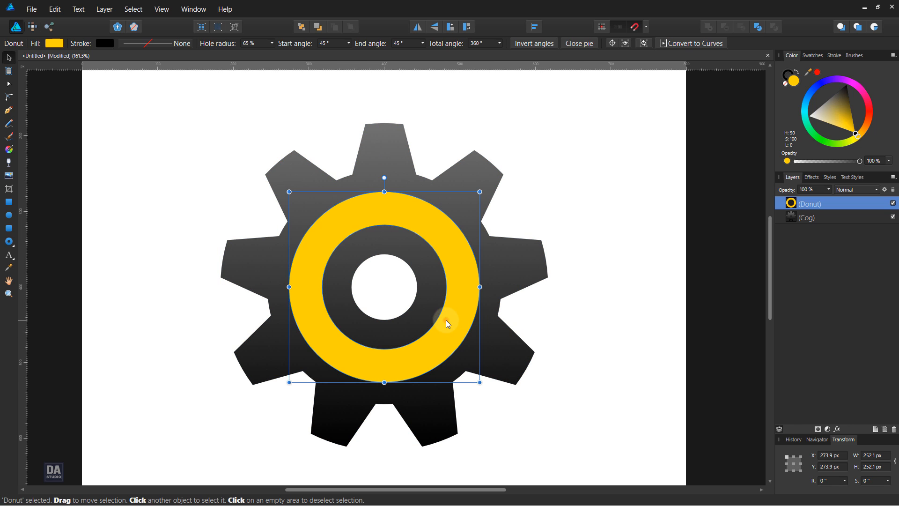
{"action": "left_click", "coordinate": [8, 149]}
{"action": "left_click_drag", "start_coordinate": [378, 192], "coordinate": [378, 201]}
{"action": "left_click_drag", "start_coordinate": [383, 245], "coordinate": [394, 381]}
Set the end stop of the donut's gradient to orange with hue 33, saturation 100 and lightness 50.
{"action": "left_click", "coordinate": [148, 44]}
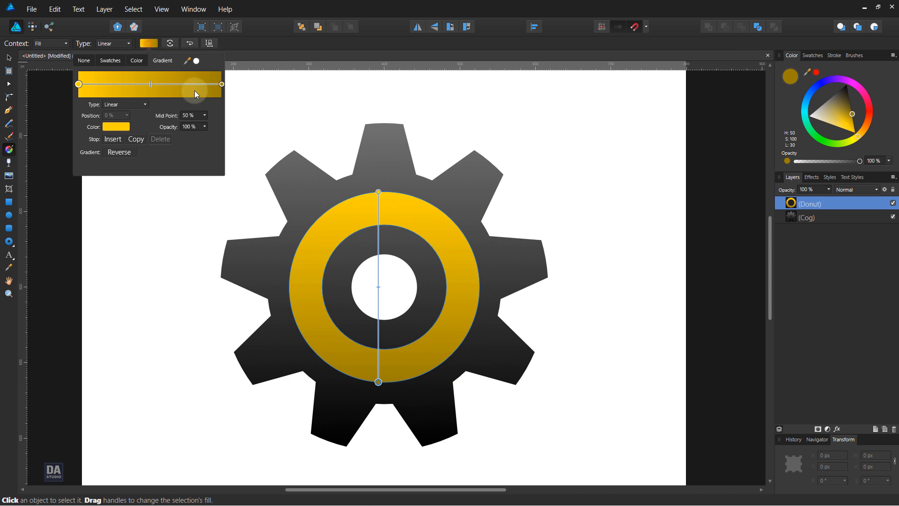
{"action": "left_click", "coordinate": [221, 84]}
{"action": "left_click", "coordinate": [116, 127]}
{"action": "left_click_drag", "start_coordinate": [138, 212], "coordinate": [158, 216]}
{"action": "left_click_drag", "start_coordinate": [131, 185], "coordinate": [150, 208]}
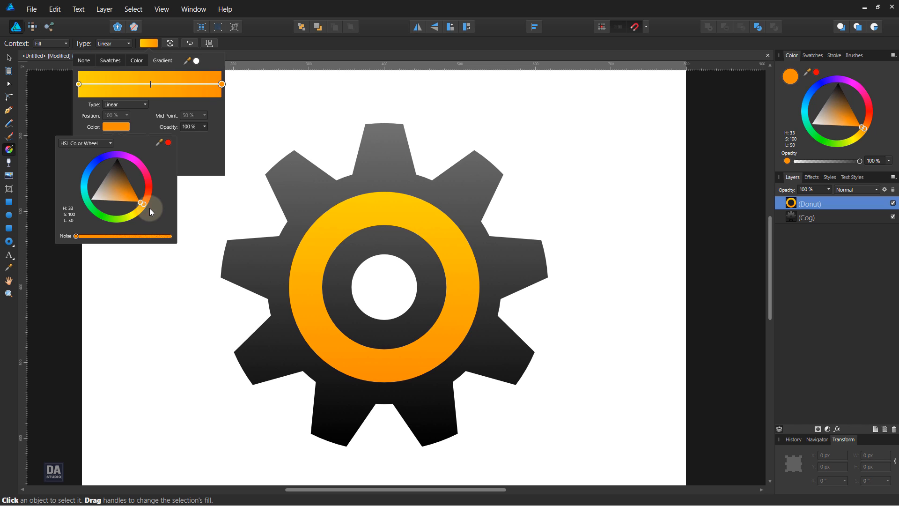
{"action": "left_click", "coordinate": [297, 261]}
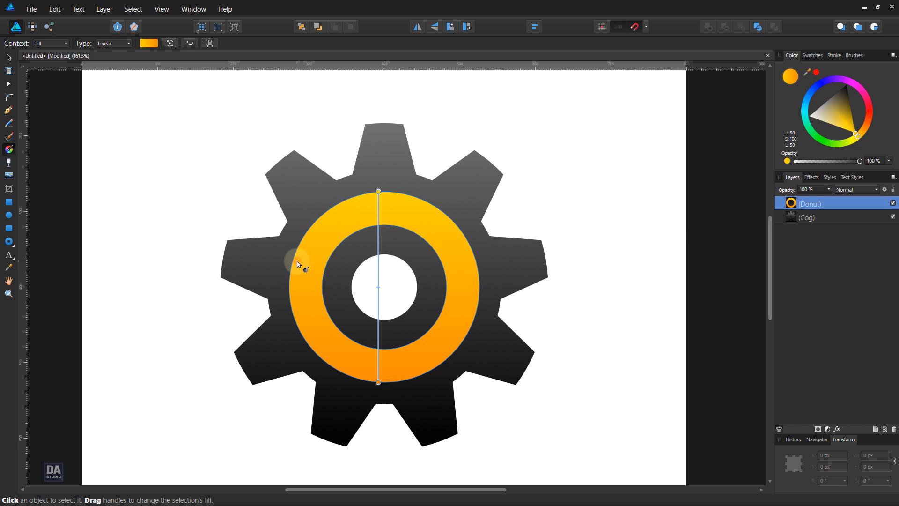
Add an inner shadow layer effect to the yellow-orange donut and set its colour to a reddish orange.
{"action": "left_click", "coordinate": [837, 429]}
{"action": "left_click_drag", "start_coordinate": [476, 128], "coordinate": [706, 154]}
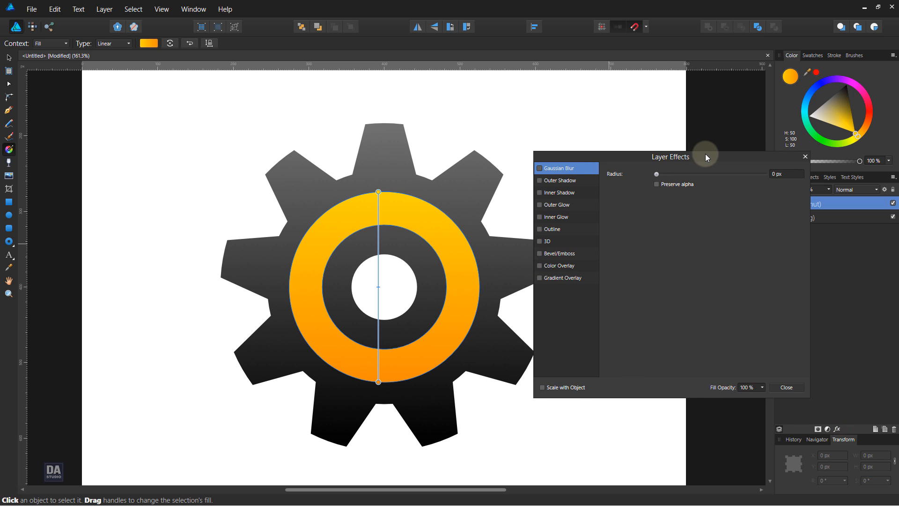
{"action": "left_click", "coordinate": [577, 192]}
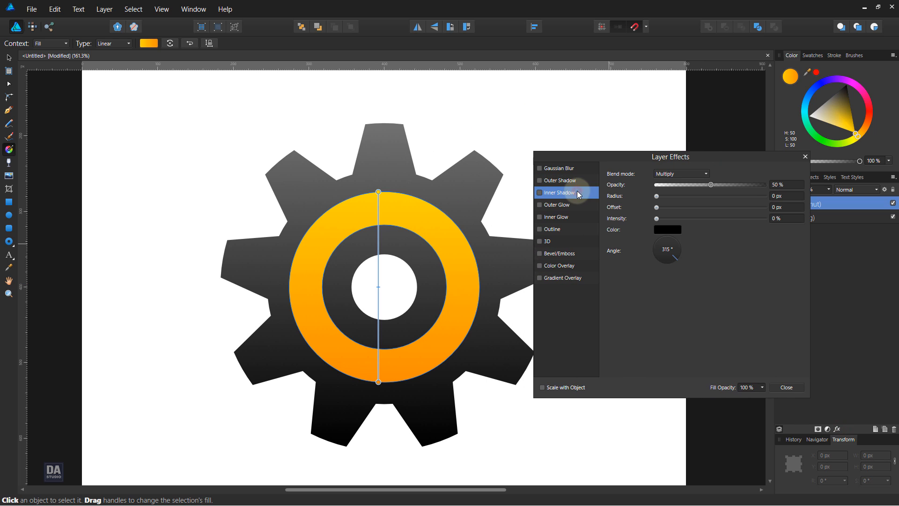
{"action": "left_click", "coordinate": [665, 232]}
{"action": "left_click_drag", "start_coordinate": [683, 296], "coordinate": [704, 307]}
Increase the inner shadow's radius and opacity, set its intensity to 40 %, and deselect the donut.
{"action": "left_click", "coordinate": [657, 196]}
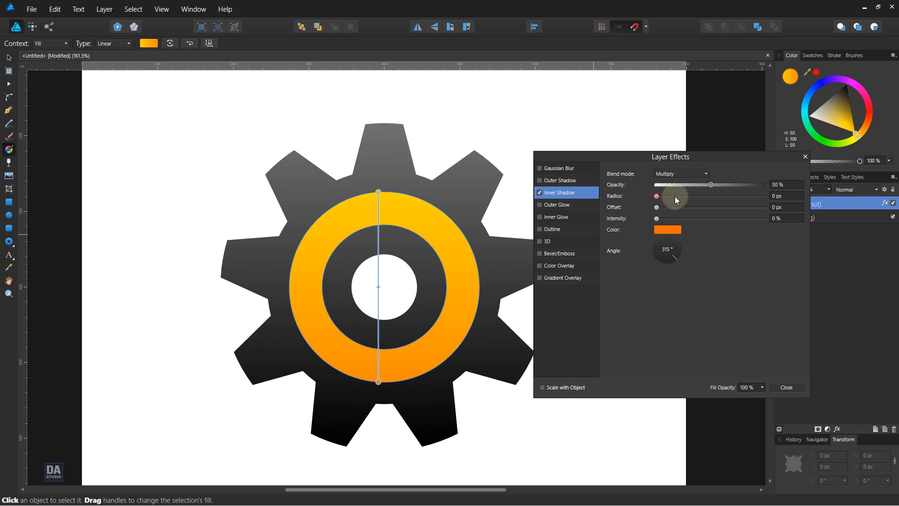
{"action": "left_click_drag", "start_coordinate": [657, 195], "coordinate": [666, 195]}
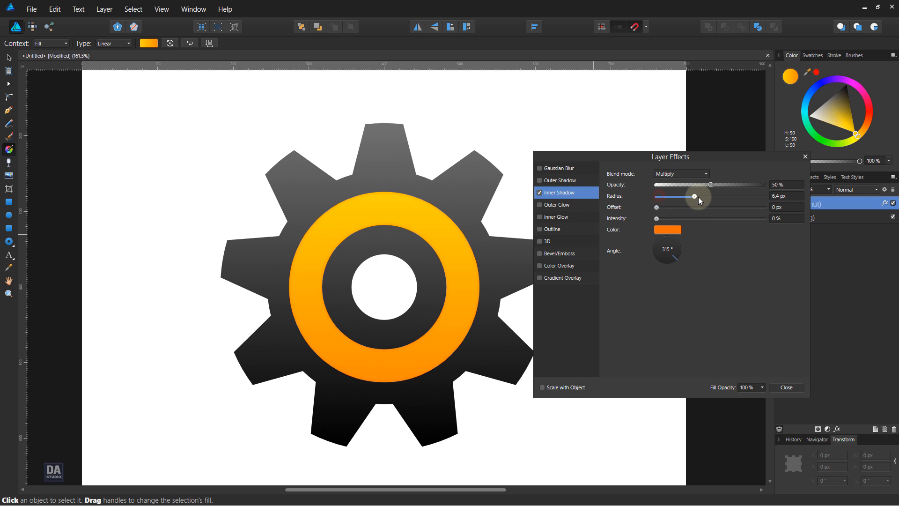
{"action": "left_click_drag", "start_coordinate": [721, 199], "coordinate": [712, 198]}
{"action": "left_click_drag", "start_coordinate": [658, 220], "coordinate": [684, 219]}
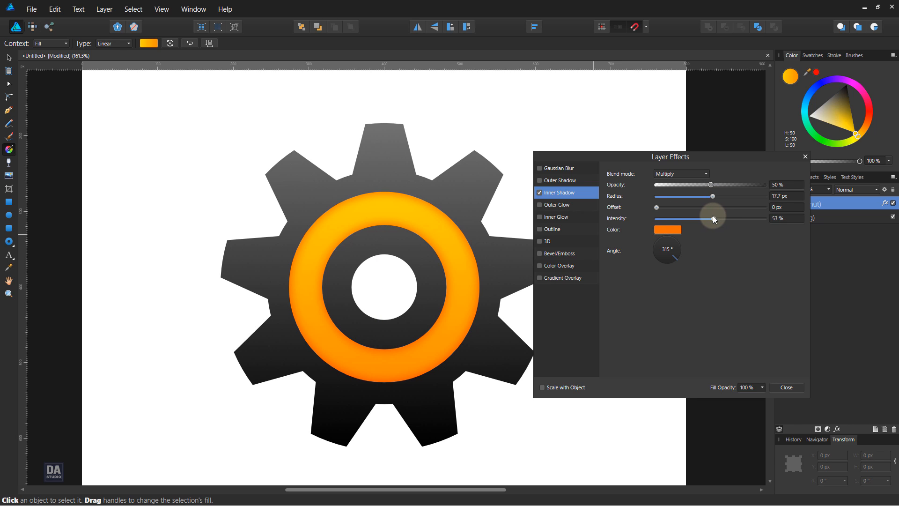
{"action": "left_click_drag", "start_coordinate": [712, 219], "coordinate": [706, 220]}
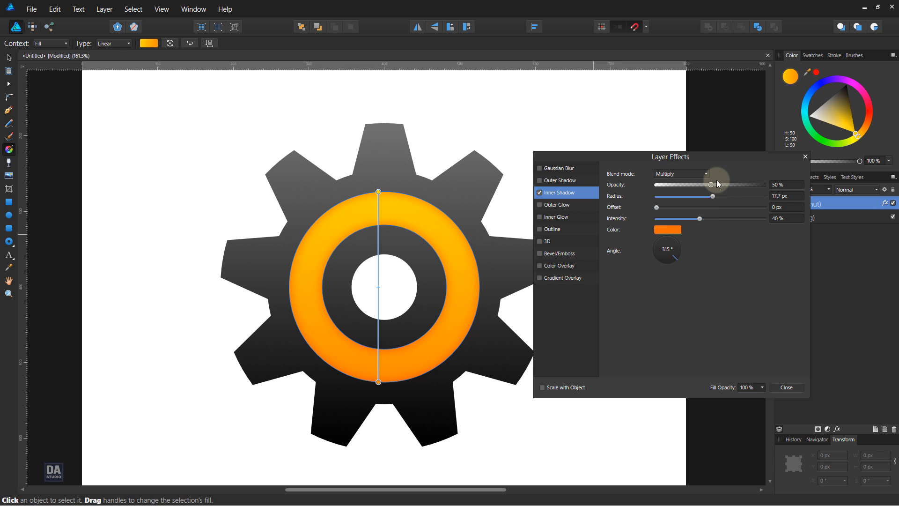
{"action": "left_click_drag", "start_coordinate": [712, 185], "coordinate": [735, 191]}
{"action": "left_click_drag", "start_coordinate": [714, 198], "coordinate": [730, 185]}
{"action": "left_click", "coordinate": [787, 388]}
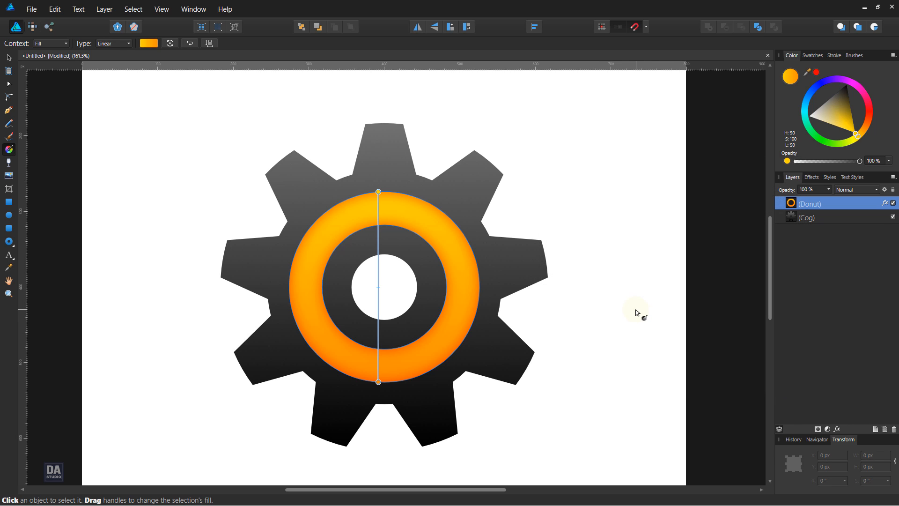
{"action": "key", "text": "v"}
{"action": "left_click", "coordinate": [632, 310]}
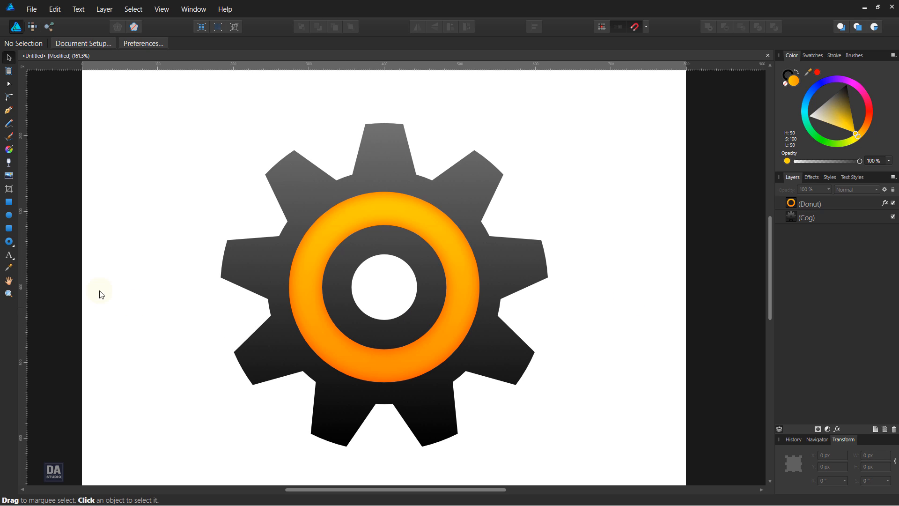
Draw a second donut about 165 px wide from the gear's centre, fitting inside the orange ring, and fill it with black.
{"action": "left_click", "coordinate": [7, 242]}
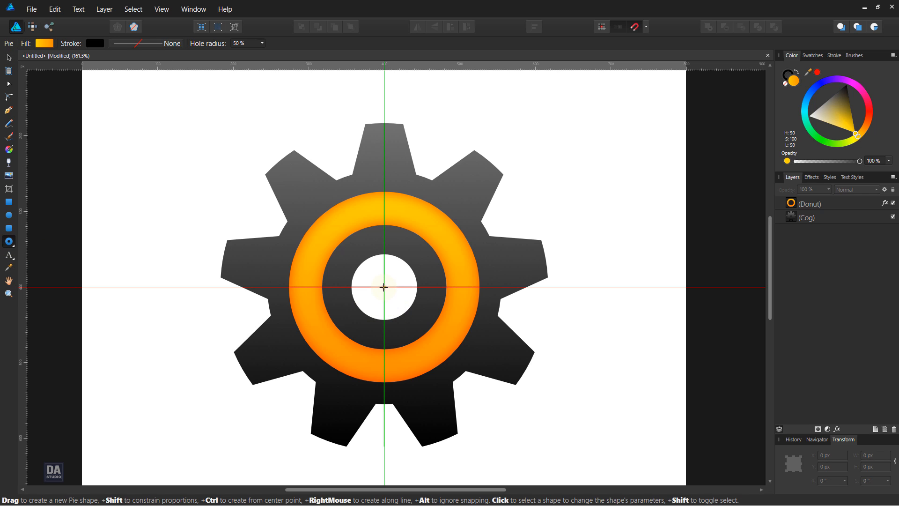
{"action": "left_click_drag", "start_coordinate": [383, 287], "coordinate": [486, 349]}
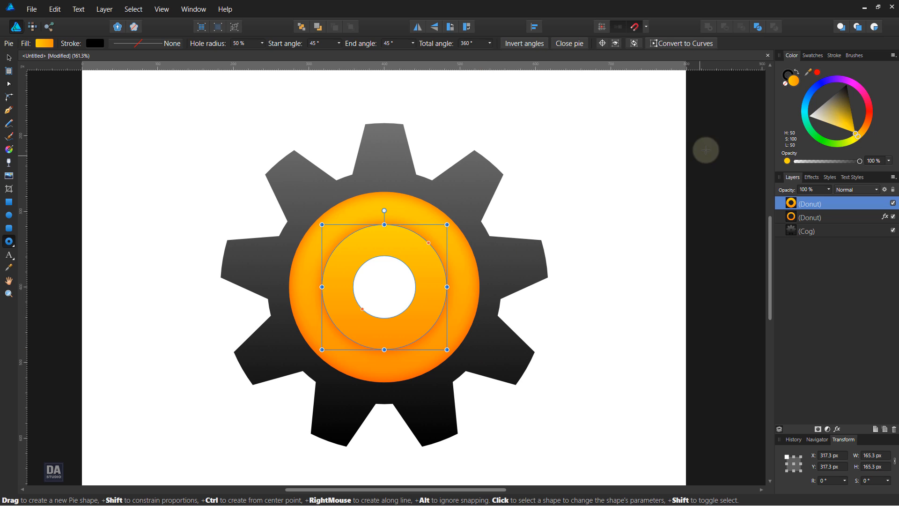
{"action": "left_click", "coordinate": [853, 81]}
{"action": "left_click_drag", "start_coordinate": [854, 82], "coordinate": [857, 66]}
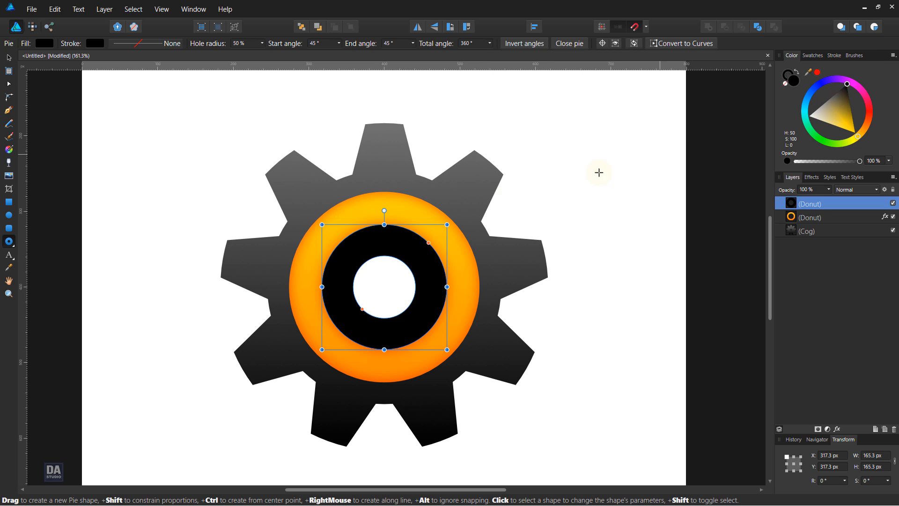
Apply a vertical linear gradient to the inner black donut, running from its top edge to its bottom edge.
{"action": "left_click", "coordinate": [9, 149]}
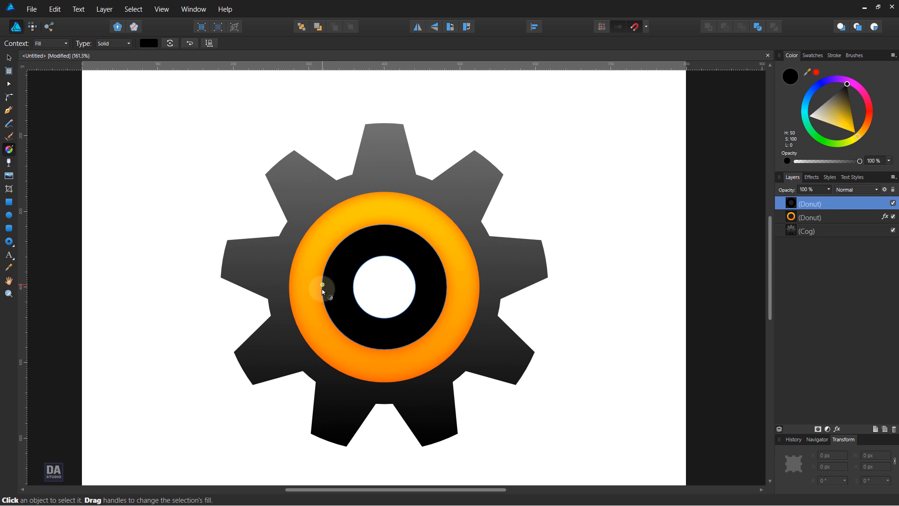
{"action": "left_click_drag", "start_coordinate": [322, 286], "coordinate": [446, 286]}
{"action": "left_click_drag", "start_coordinate": [384, 225], "coordinate": [386, 350]}
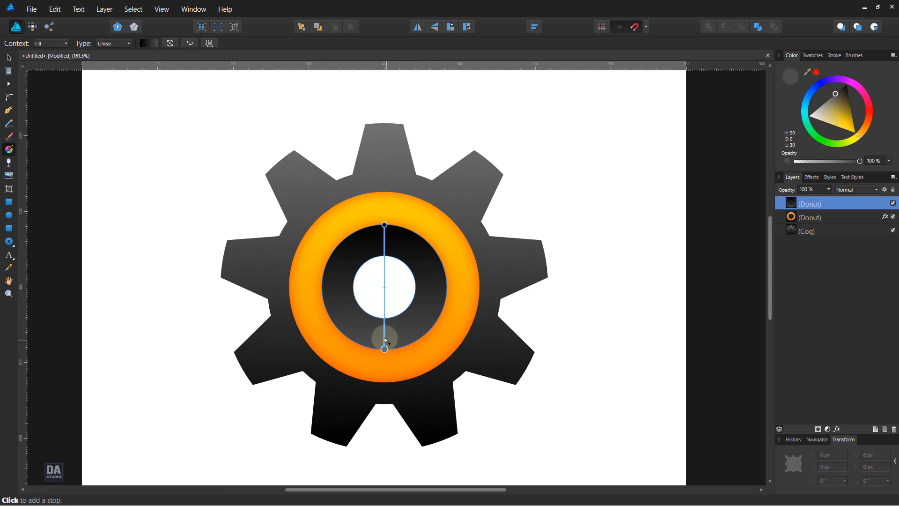
Insert a gradient stop at 50 % on the inner donut and set its colour to hue 0, saturation 0, lightness 20.
{"action": "left_click", "coordinate": [149, 44]}
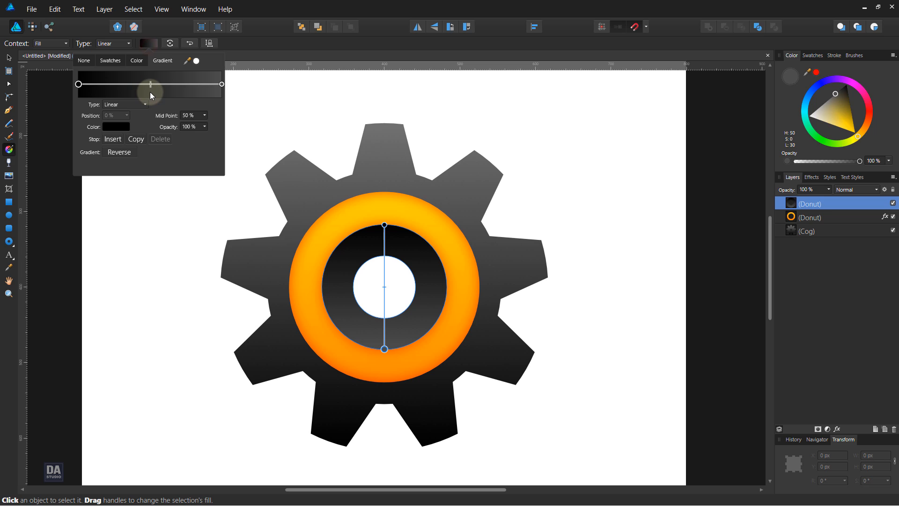
{"action": "left_click", "coordinate": [149, 92]}
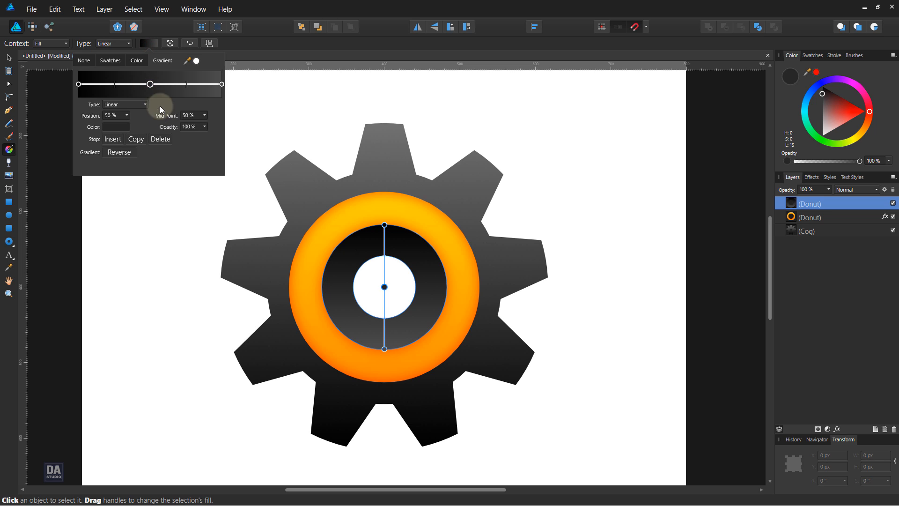
{"action": "left_click", "coordinate": [120, 127]}
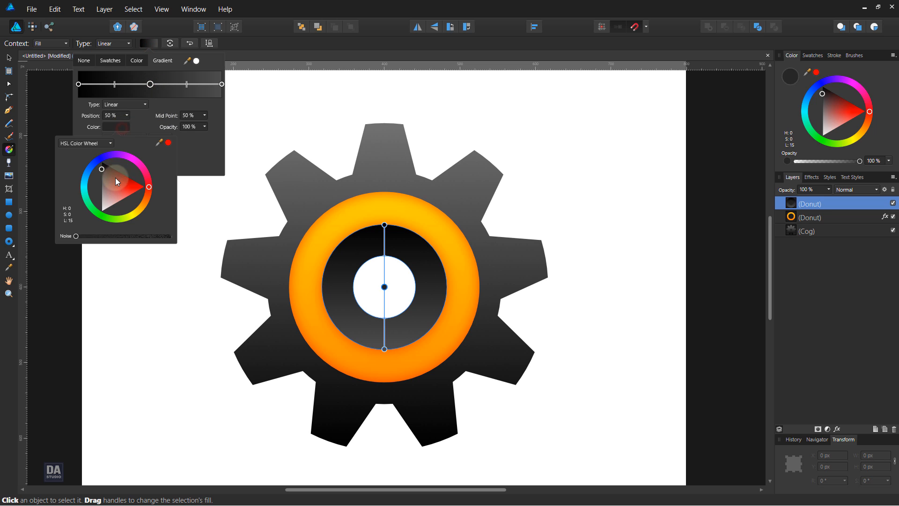
{"action": "mouse_move", "coordinate": [115, 178]}
{"action": "left_mouse_down"}
{"action": "mouse_move", "coordinate": [102, 191]}
{"action": "mouse_move", "coordinate": [95, 165]}
{"action": "mouse_move", "coordinate": [91, 173]}
{"action": "left_mouse_up"}
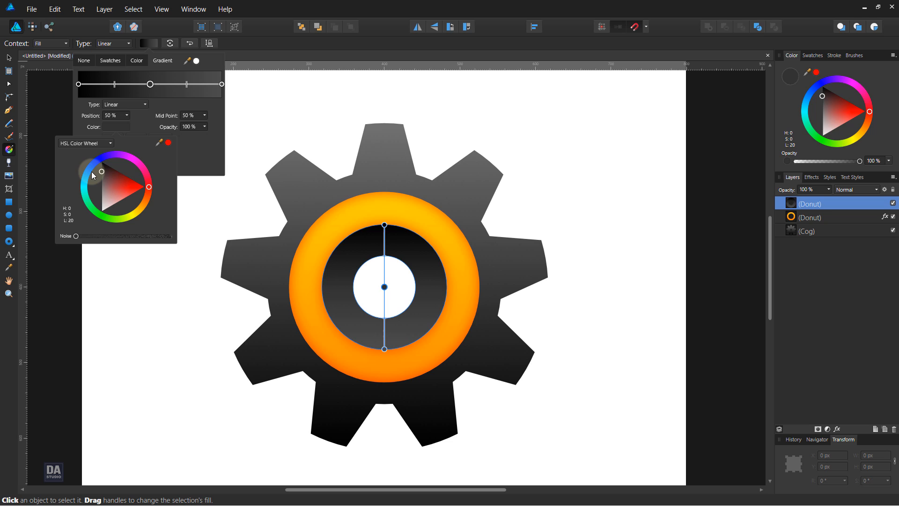
Set the end stop of the inner donut's gradient to near-black with hue 50, saturation 0 and lightness 9.
{"action": "left_click", "coordinate": [222, 84]}
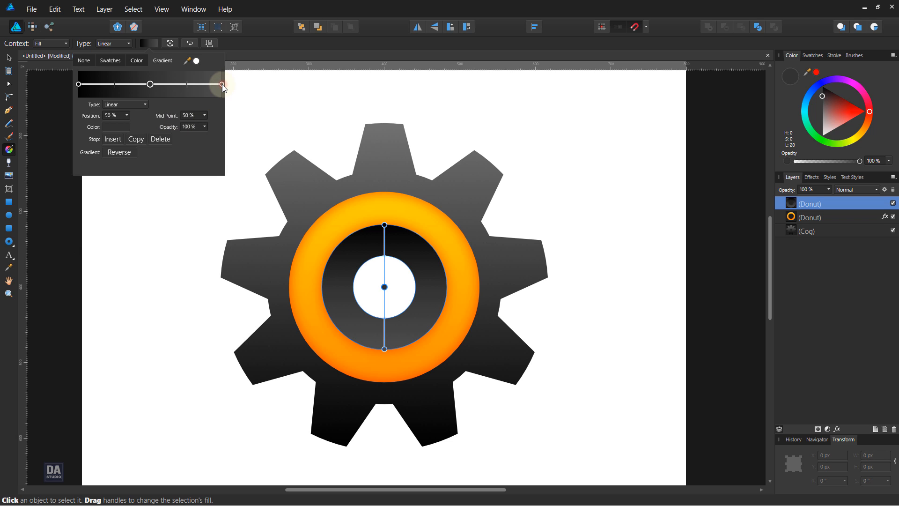
{"action": "left_click", "coordinate": [221, 84]}
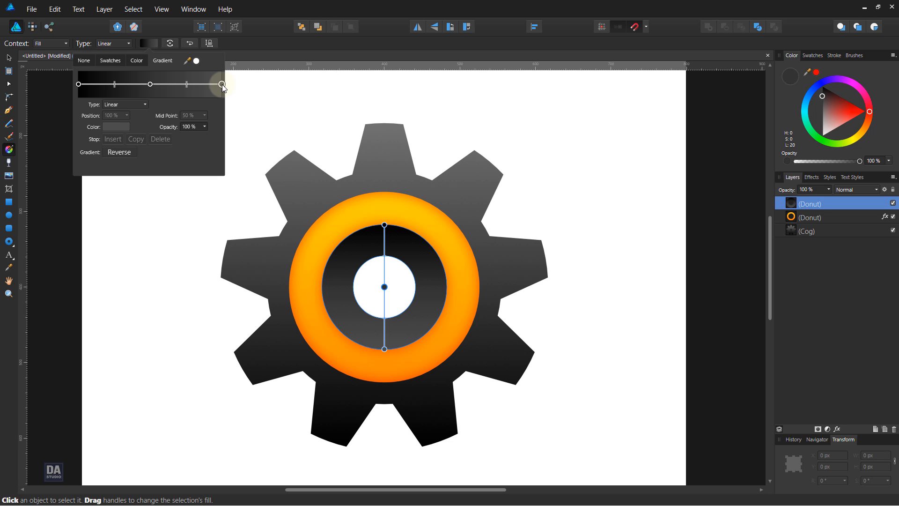
{"action": "left_click", "coordinate": [110, 127]}
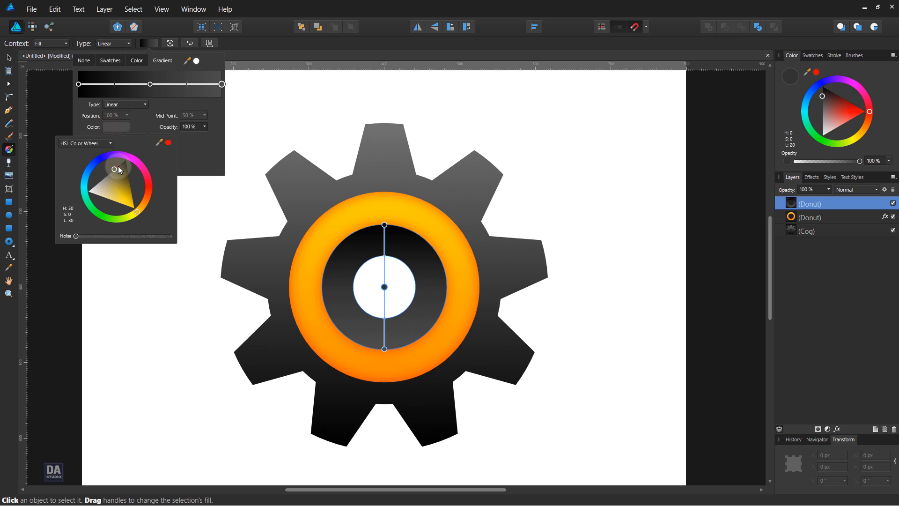
{"action": "left_click_drag", "start_coordinate": [114, 167], "coordinate": [114, 155]}
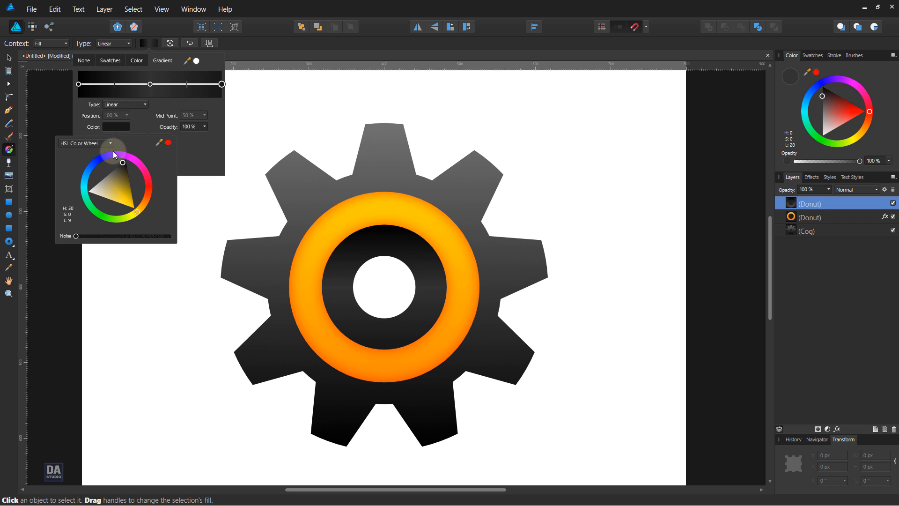
Set the start stop of the inner donut's gradient to near-black with hue 50, saturation 0 and lightness 8.
{"action": "left_click", "coordinate": [79, 84]}
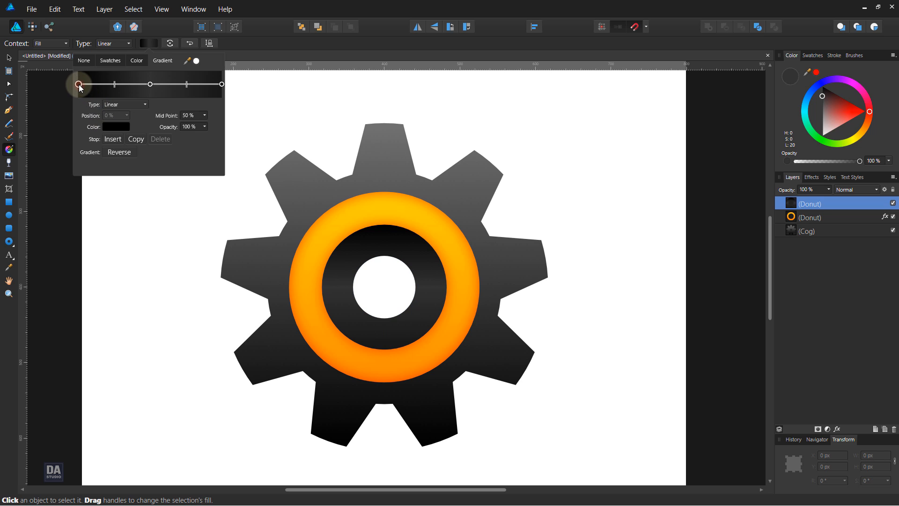
{"action": "left_click", "coordinate": [112, 129]}
{"action": "left_click_drag", "start_coordinate": [123, 164], "coordinate": [118, 162]}
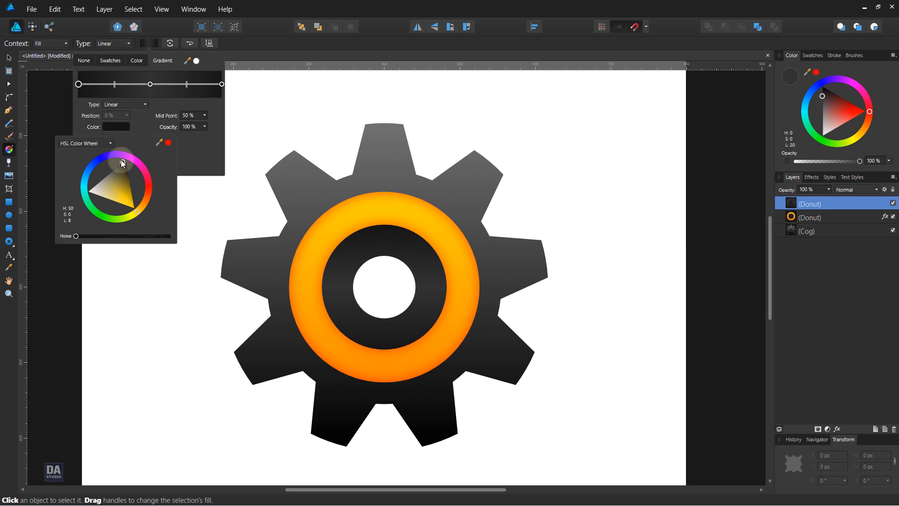
{"action": "left_click", "coordinate": [258, 56]}
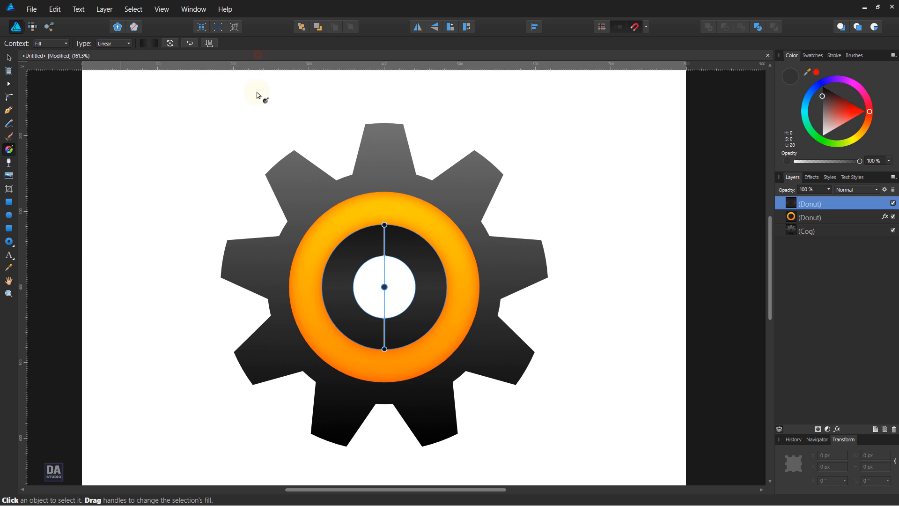
Redirect the inner donut's gradient horizontally from its left edge to its right edge, then deselect the donut.
{"action": "left_click_drag", "start_coordinate": [323, 294], "coordinate": [427, 294]}
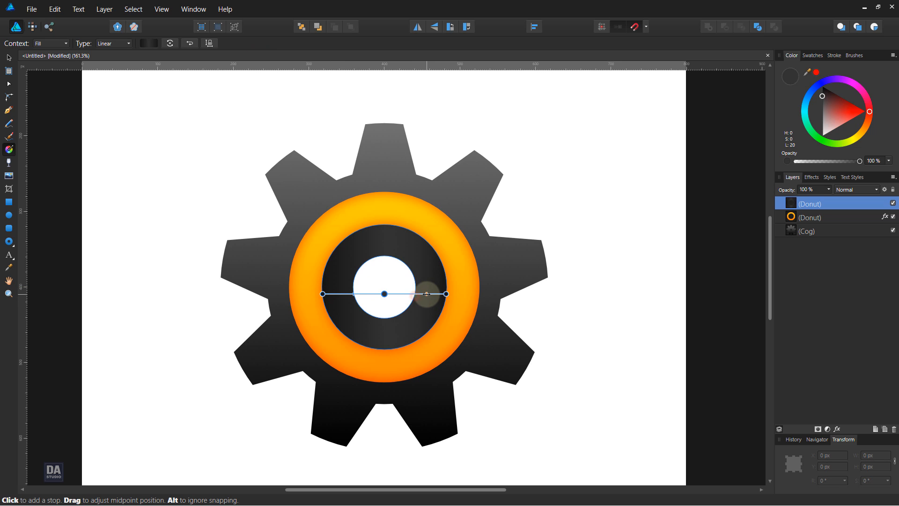
{"action": "left_click", "coordinate": [347, 294]}
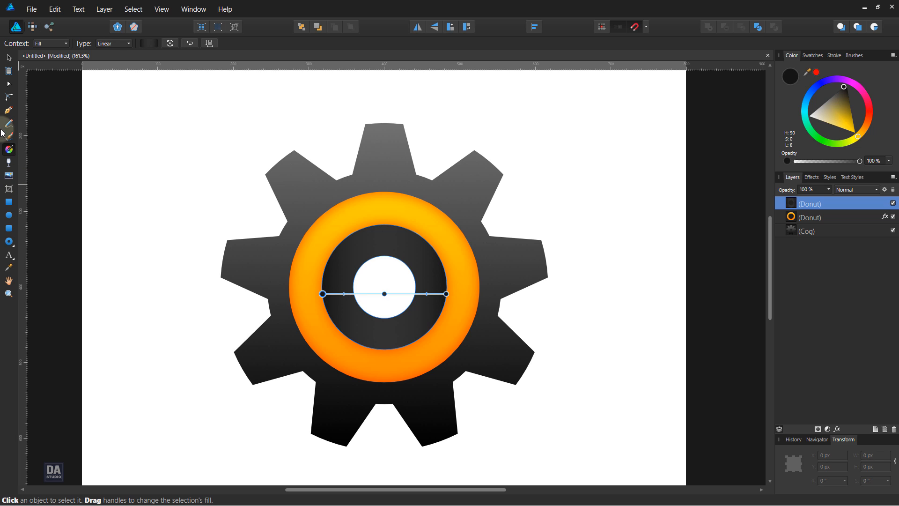
{"action": "left_click", "coordinate": [8, 57]}
{"action": "left_click", "coordinate": [172, 168]}
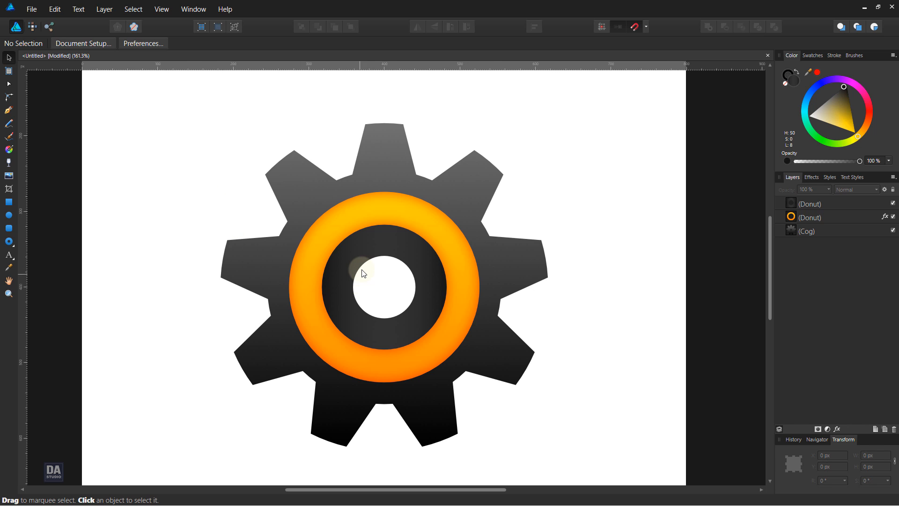
Draw a circle about 165 px wide from the gear's centre, matching the inner donut's outer edge, and remove its fill.
{"action": "scroll", "coordinate": [364, 310], "scroll_direction": "up", "scroll_amount": 2}
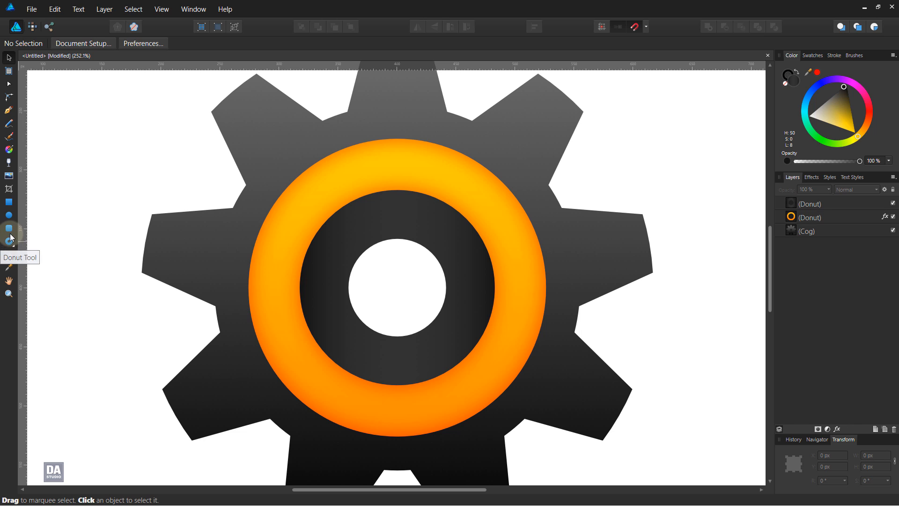
{"action": "left_click", "coordinate": [9, 215]}
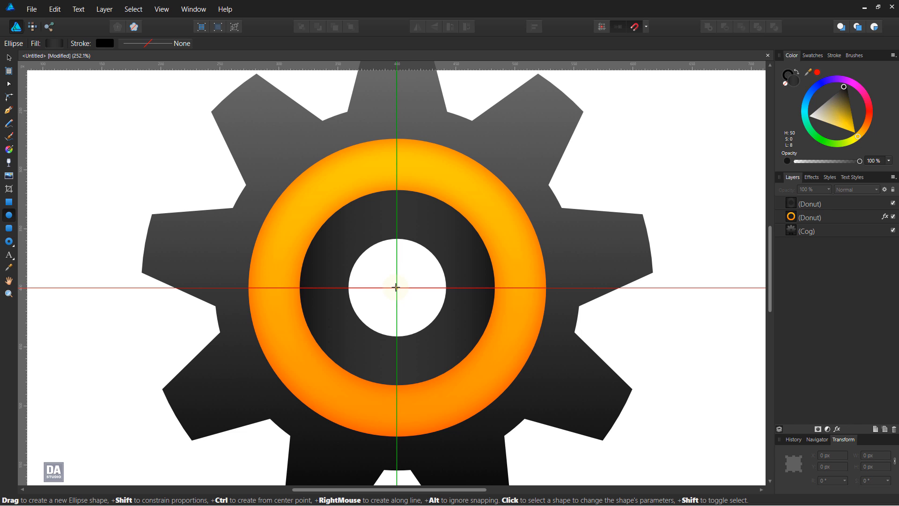
{"action": "left_click_drag", "start_coordinate": [396, 287], "coordinate": [556, 386]}
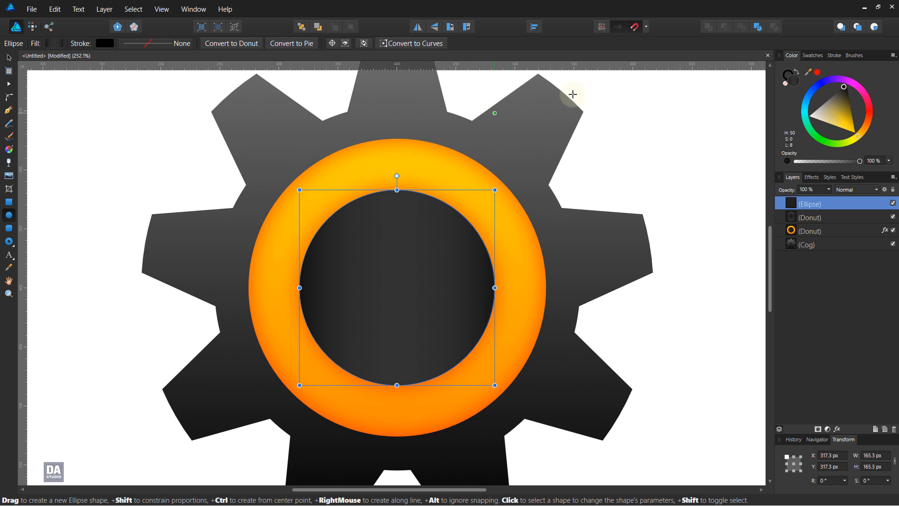
{"action": "left_click", "coordinate": [786, 83]}
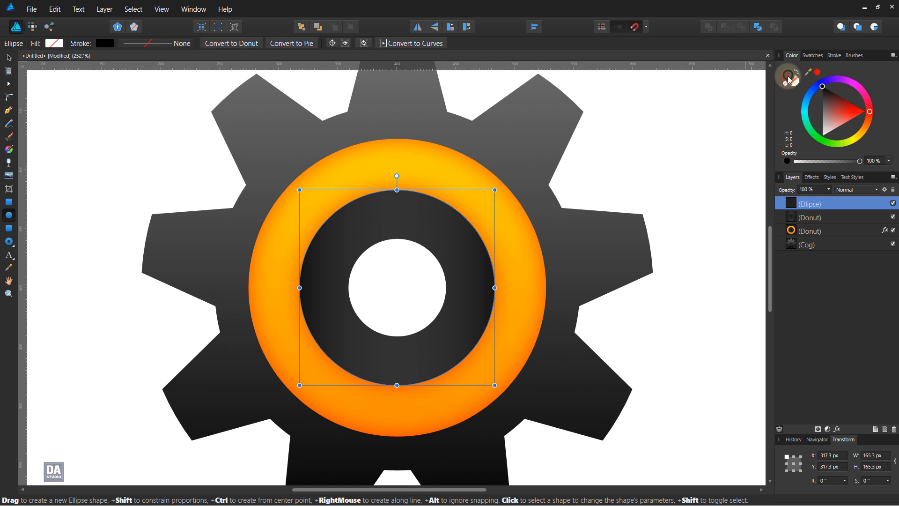
Give the unfilled circle a white stroke and align the stroke to the inside of its outline.
{"action": "left_click_drag", "start_coordinate": [831, 120], "coordinate": [822, 143]}
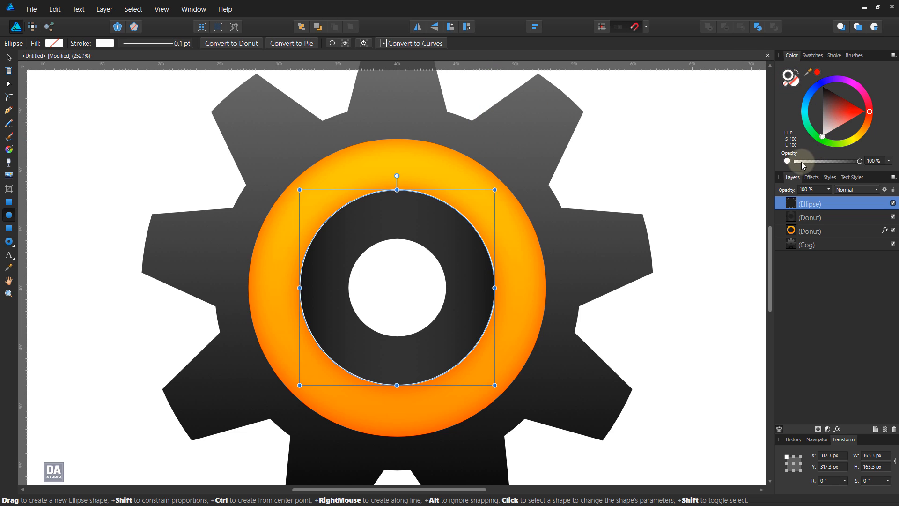
{"action": "scroll", "coordinate": [393, 330], "scroll_direction": "up", "scroll_amount": 1}
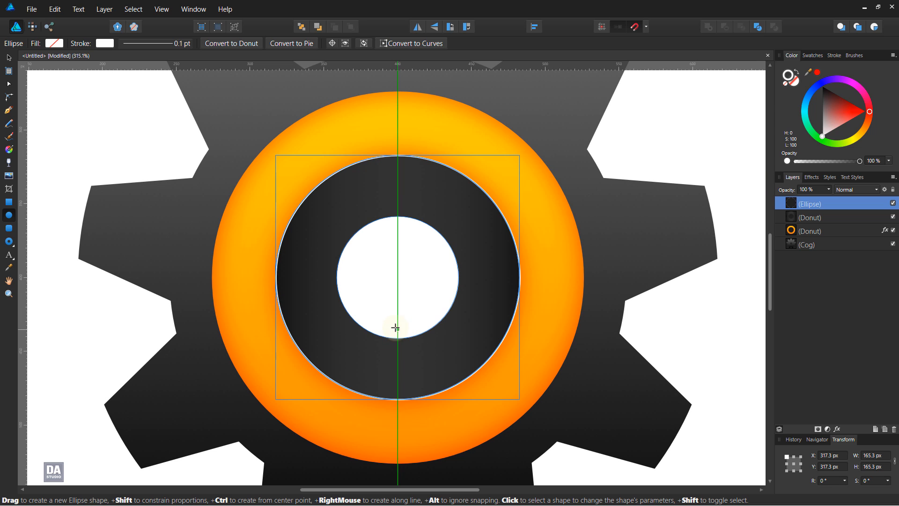
{"action": "left_click", "coordinate": [834, 55]}
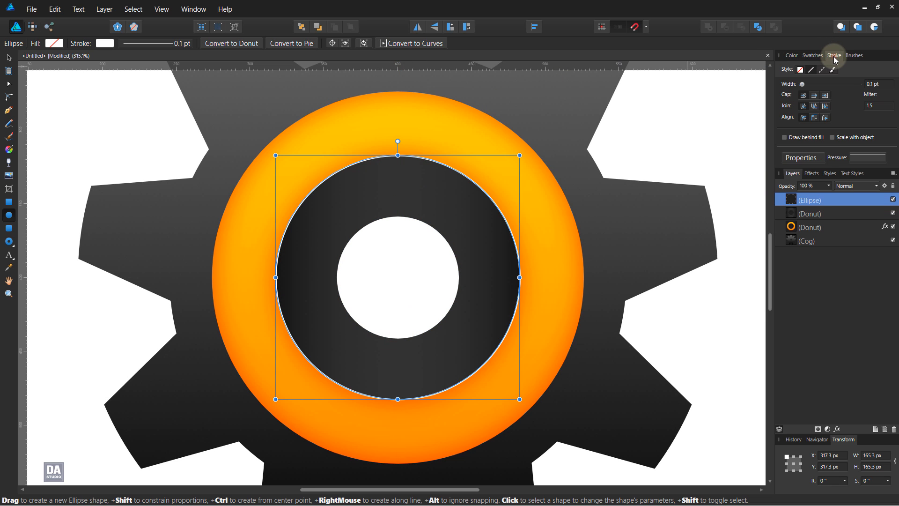
{"action": "left_click", "coordinate": [814, 119]}
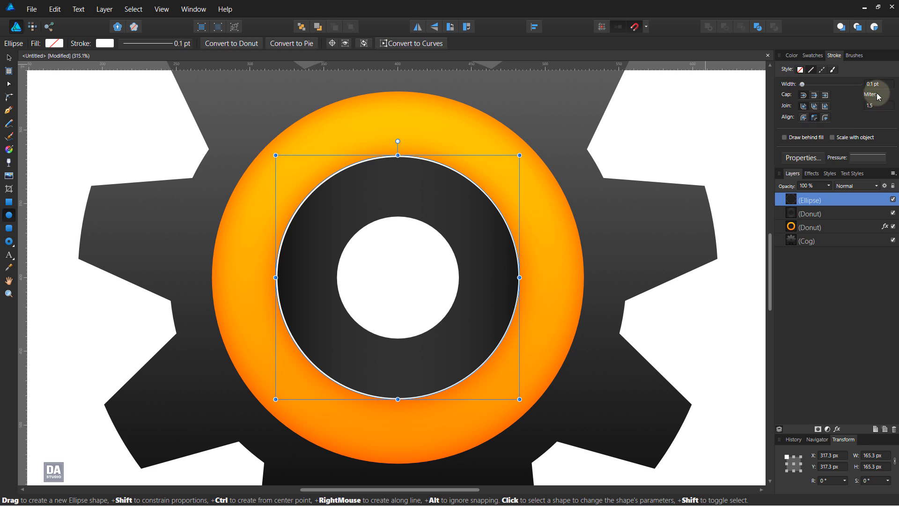
Set the circle's white stroke width to 0.3 pt and expand the stroke into a filled ring shape.
{"action": "scroll", "coordinate": [882, 89], "scroll_direction": "up", "scroll_amount": 1}
{"action": "scroll", "coordinate": [883, 89], "scroll_direction": "up", "scroll_amount": 1}
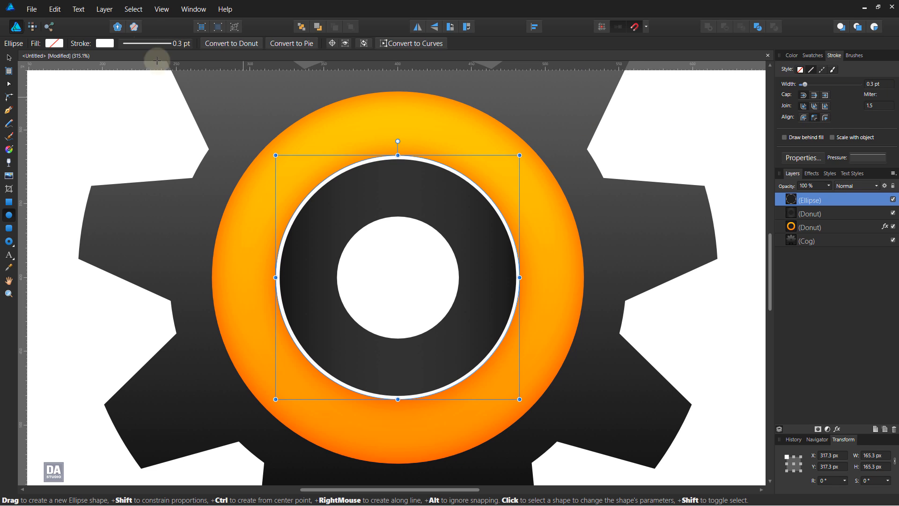
{"action": "left_click", "coordinate": [105, 9]}
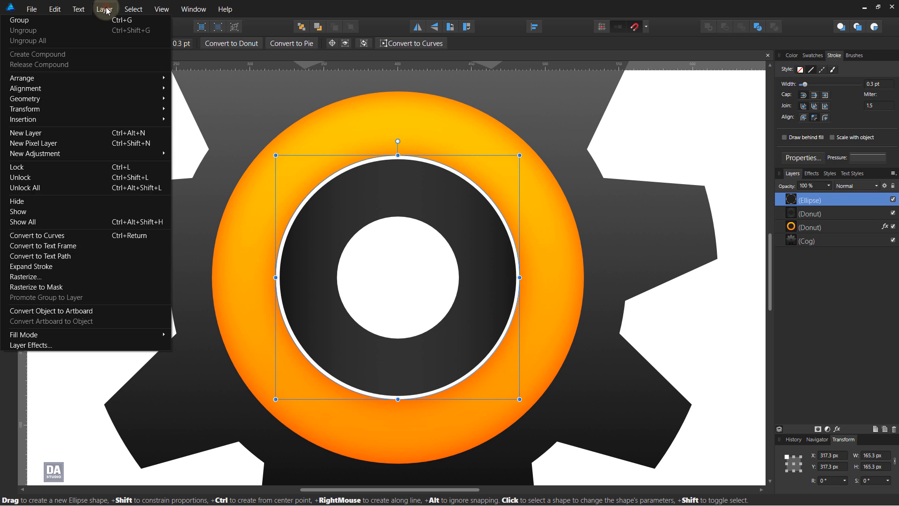
{"action": "left_click", "coordinate": [77, 270]}
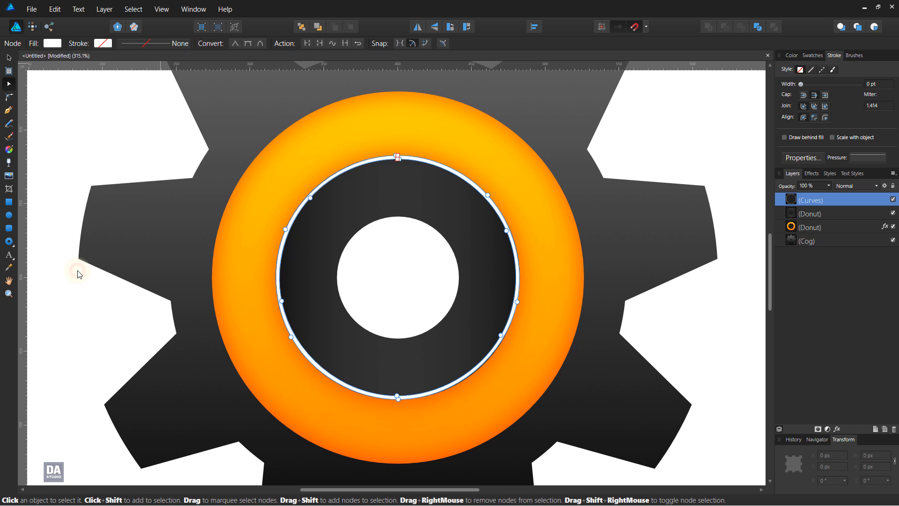
Fill the thin ring around the inner donut with the "White to transparent" gradient from the Custom Gradients swatches.
{"action": "left_click", "coordinate": [813, 55]}
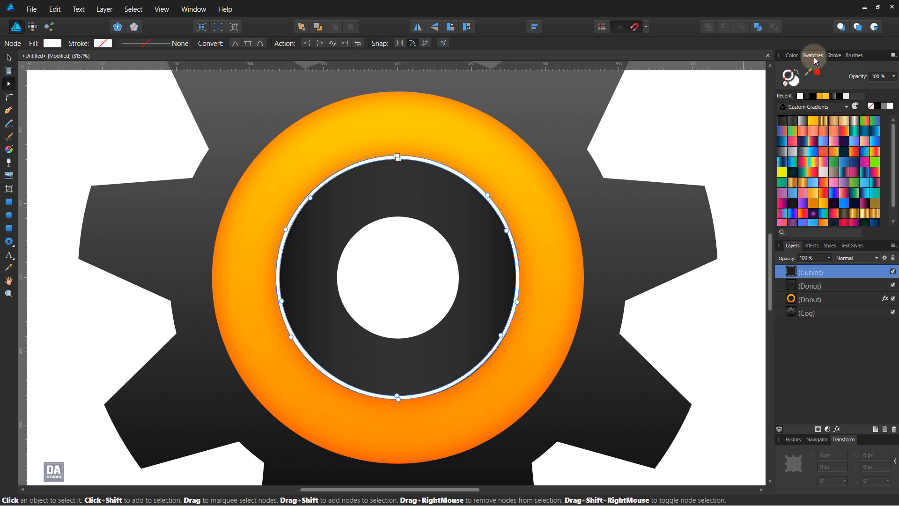
{"action": "left_click", "coordinate": [792, 80]}
{"action": "scroll", "coordinate": [852, 200], "scroll_direction": "down", "scroll_amount": 1}
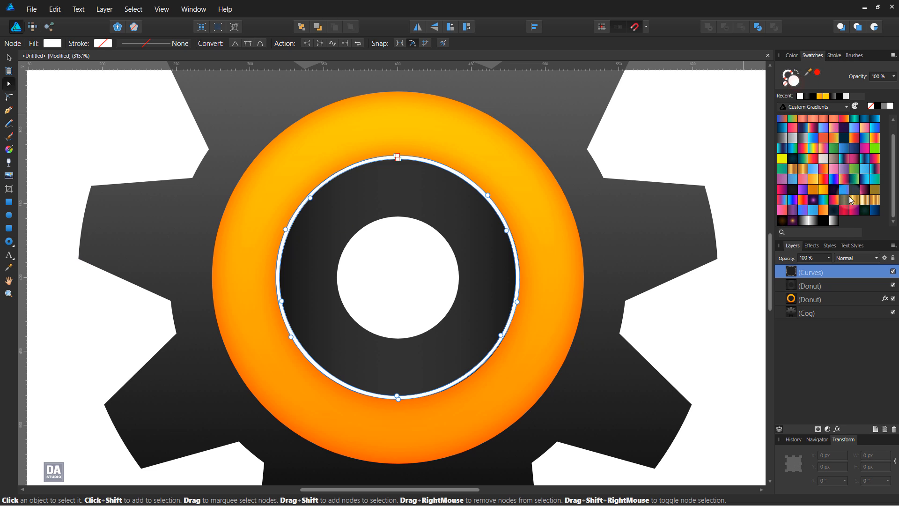
{"action": "left_click", "coordinate": [836, 222]}
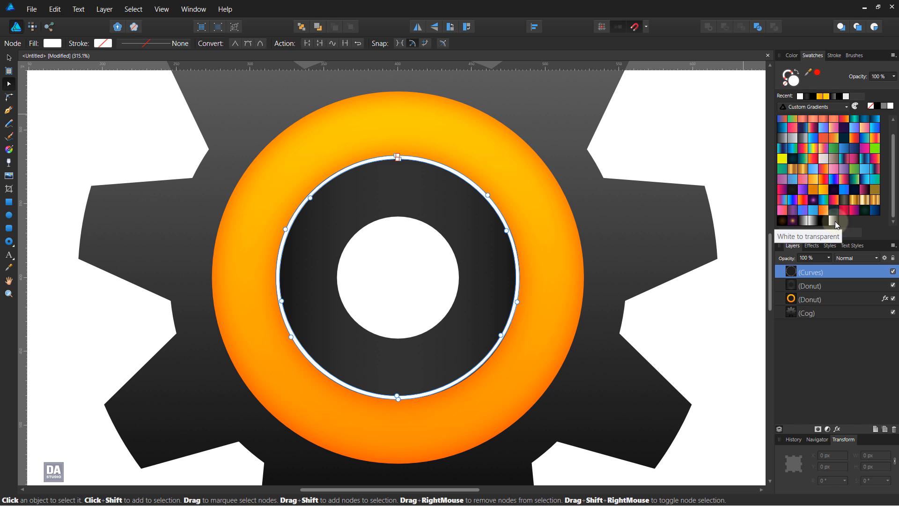
{"action": "left_click", "coordinate": [837, 224]}
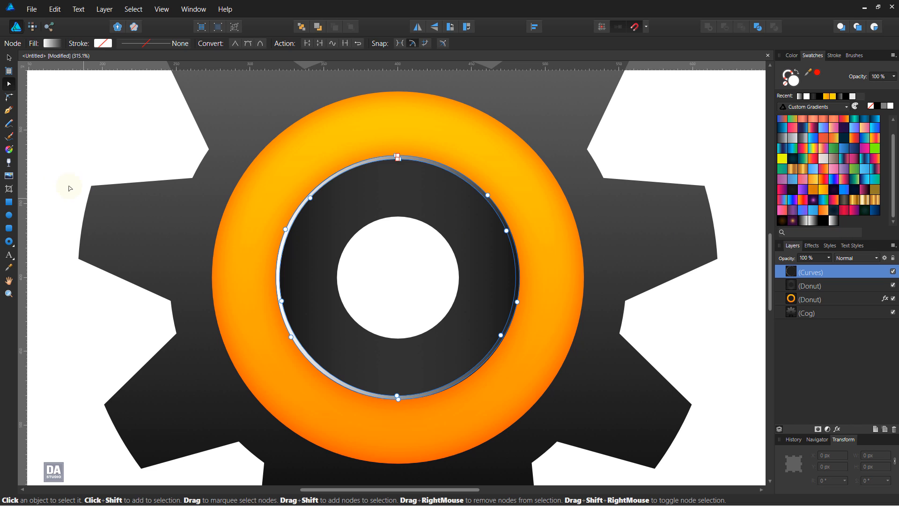
Make the thin ring's gradient elliptical, centre it on the ring's top edge so it fades down both sides, and deselect the ring.
{"action": "left_click", "coordinate": [9, 151]}
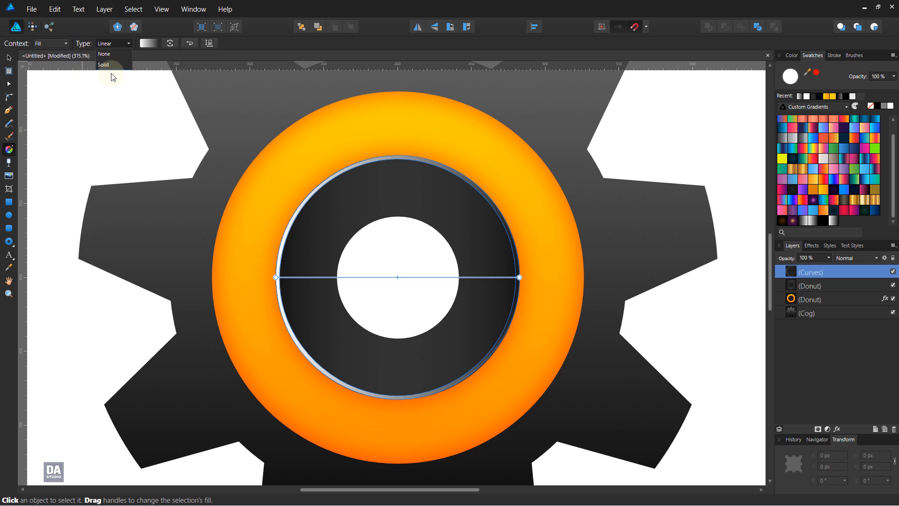
{"action": "left_click", "coordinate": [111, 87]}
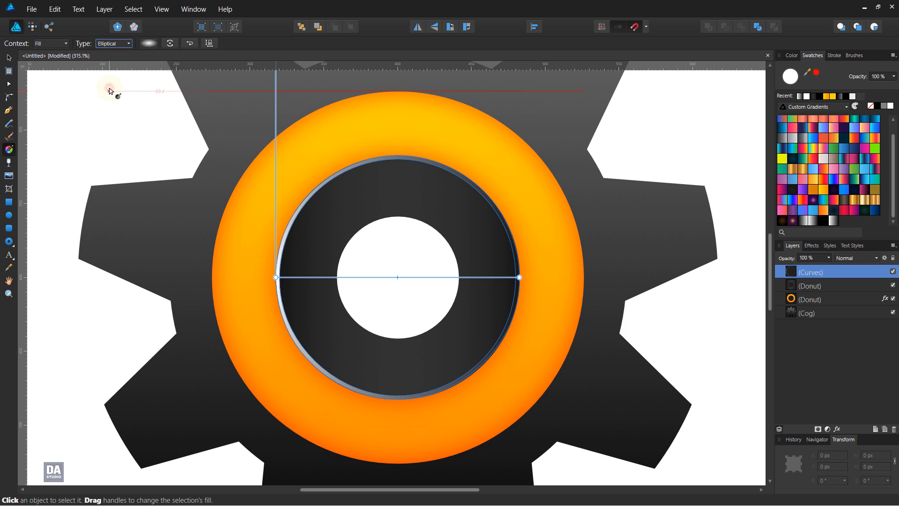
{"action": "left_click_drag", "start_coordinate": [401, 155], "coordinate": [586, 193]}
{"action": "left_click", "coordinate": [10, 60]}
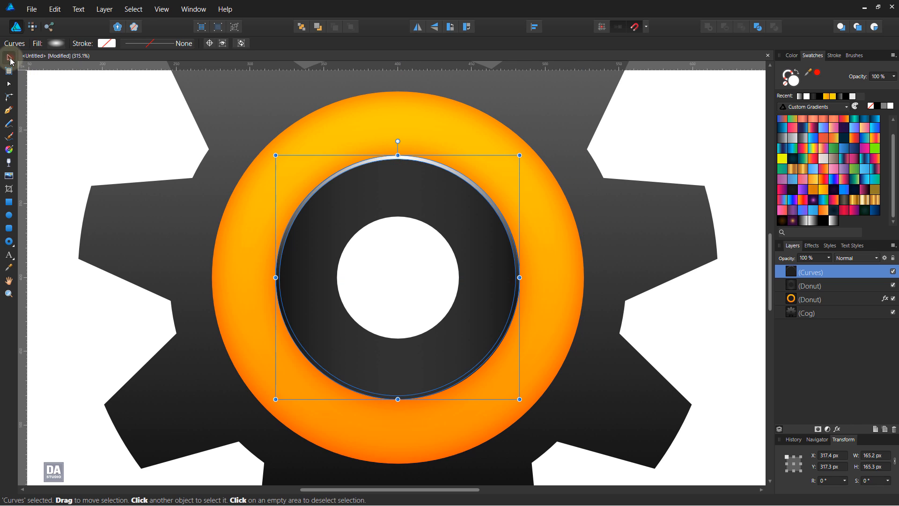
{"action": "left_click", "coordinate": [91, 117]}
{"action": "scroll", "coordinate": [103, 136], "scroll_direction": "down", "scroll_amount": 4}
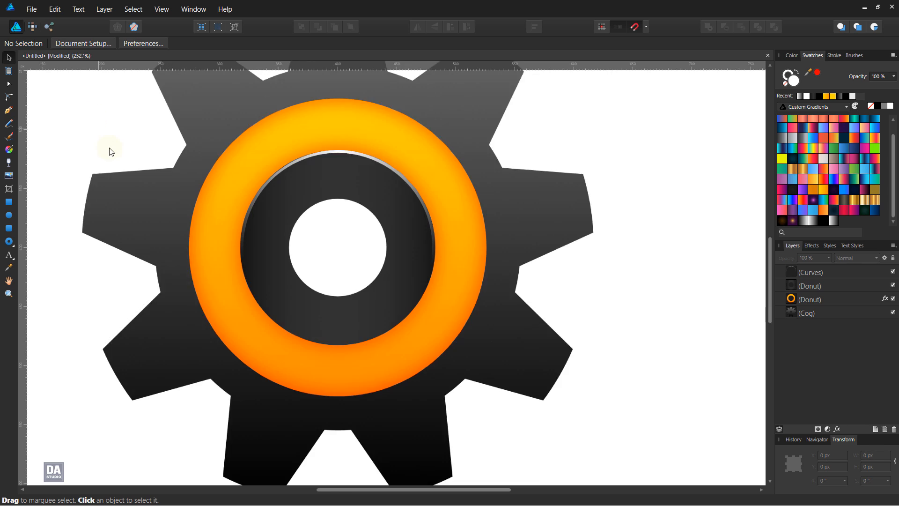
{"action": "scroll", "coordinate": [113, 153], "scroll_direction": "up", "scroll_amount": 3}
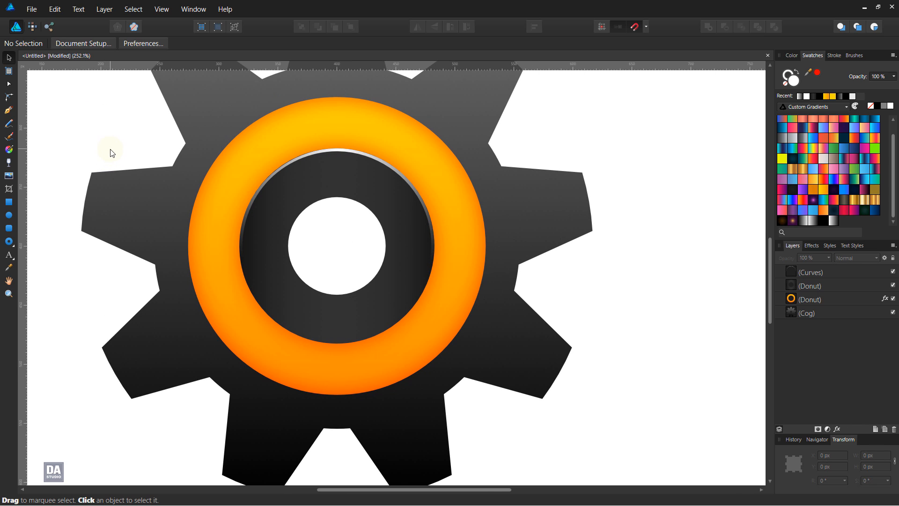
{"action": "scroll", "coordinate": [112, 153], "scroll_direction": "up", "scroll_amount": 1}
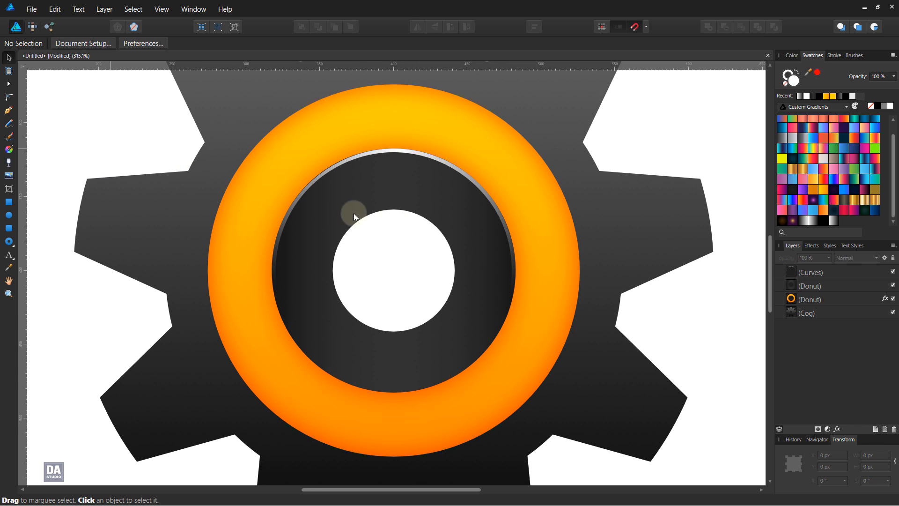
Duplicate the thin highlight ring and enlarge the copy from its centre to about 260 px wide, around the orange ring's outer edge.
{"action": "left_click", "coordinate": [819, 274]}
{"action": "right_click", "coordinate": [819, 274]}
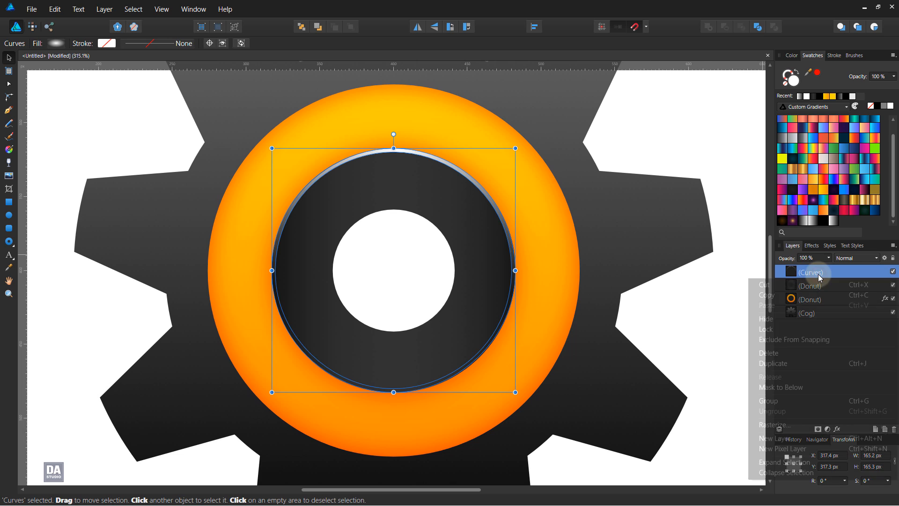
{"action": "left_click", "coordinate": [799, 364]}
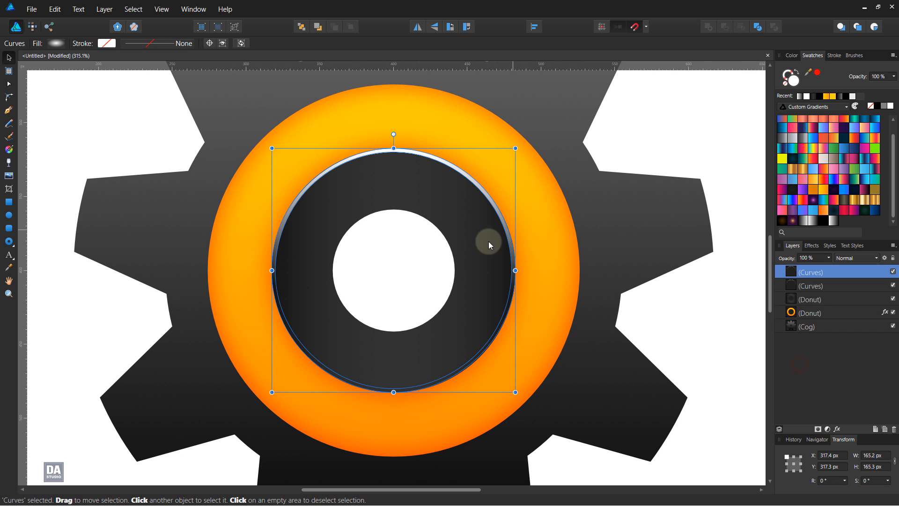
{"action": "scroll", "coordinate": [386, 259], "scroll_direction": "down", "scroll_amount": 1}
{"action": "key", "text": "space"}
{"action": "left_click_drag", "start_coordinate": [396, 227], "coordinate": [395, 256]}
{"action": "left_click_drag", "start_coordinate": [488, 199], "coordinate": [542, 142]}
{"action": "right_click", "coordinate": [827, 277]}
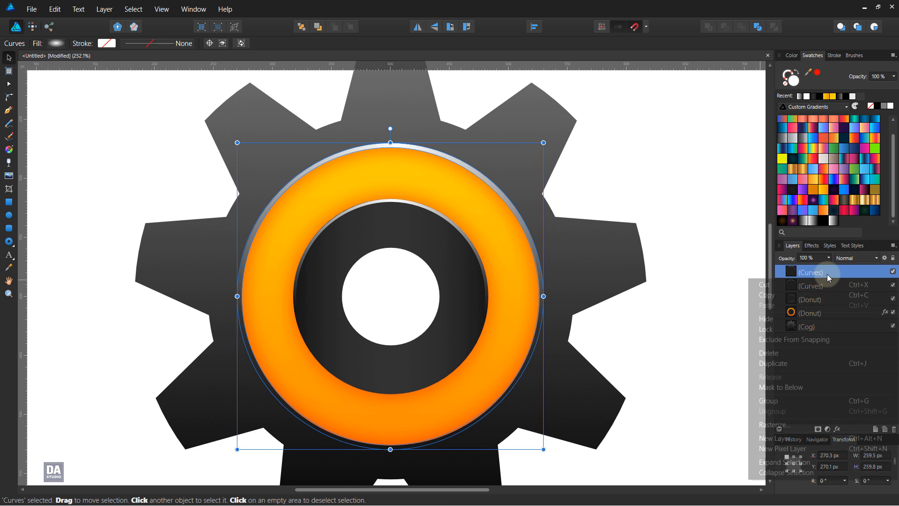
{"action": "left_click", "coordinate": [799, 361]}
{"action": "key", "text": "ctrl+z"}
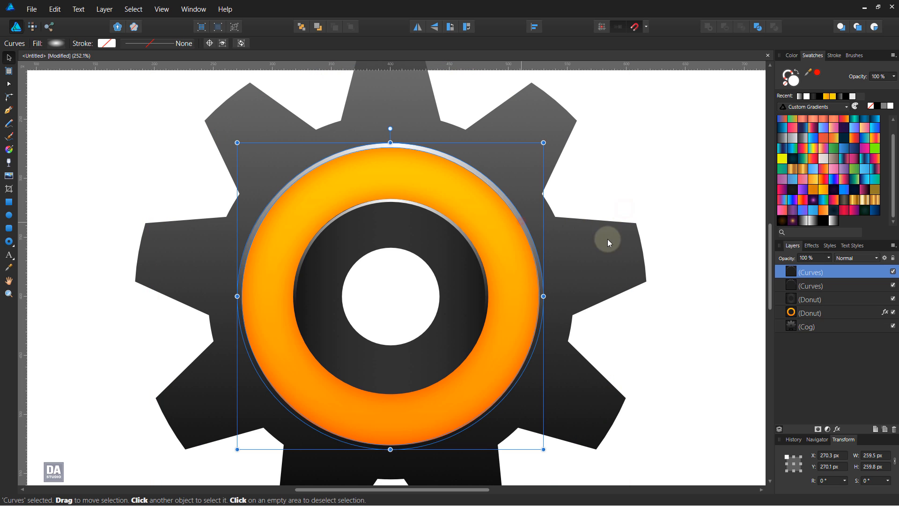
Duplicate the large outer highlight ring and rotate the copy 180° so its bright part lies at the bottom.
{"action": "right_click", "coordinate": [822, 272]}
{"action": "left_click", "coordinate": [787, 364]}
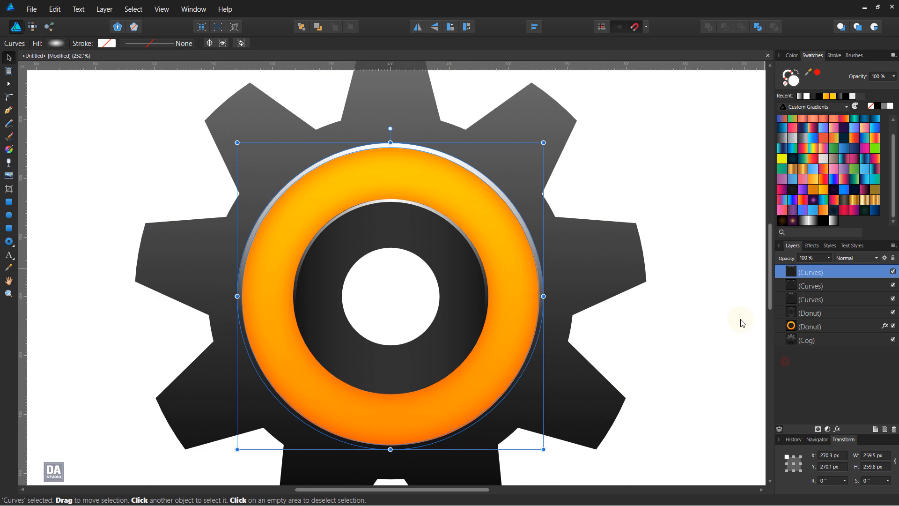
{"action": "left_click_drag", "start_coordinate": [390, 129], "coordinate": [396, 369]}
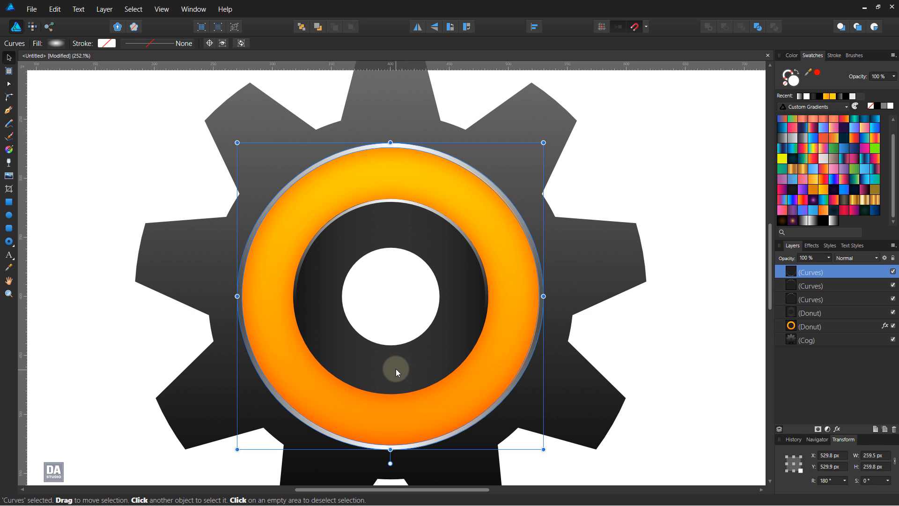
Duplicate the inner donut's highlight ring and rotate the copy 180°.
{"action": "left_click", "coordinate": [801, 300]}
{"action": "right_click", "coordinate": [801, 298]}
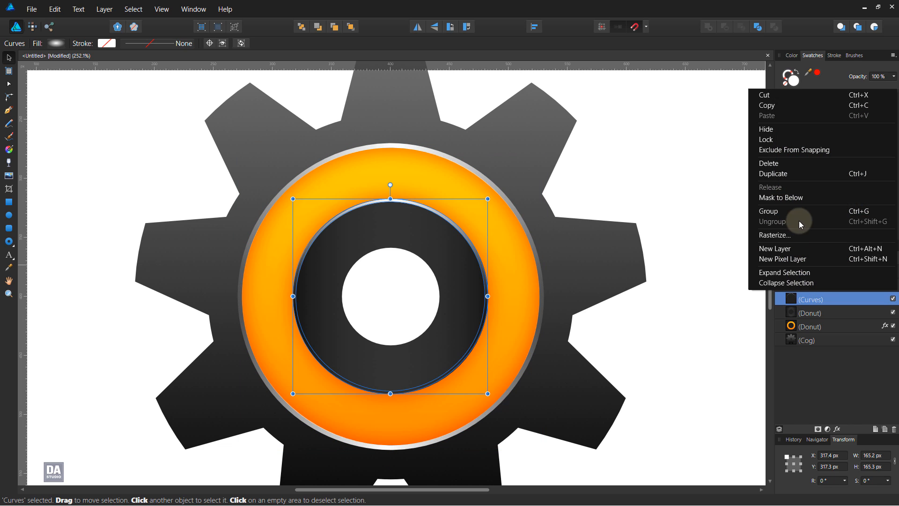
{"action": "left_click", "coordinate": [817, 176]}
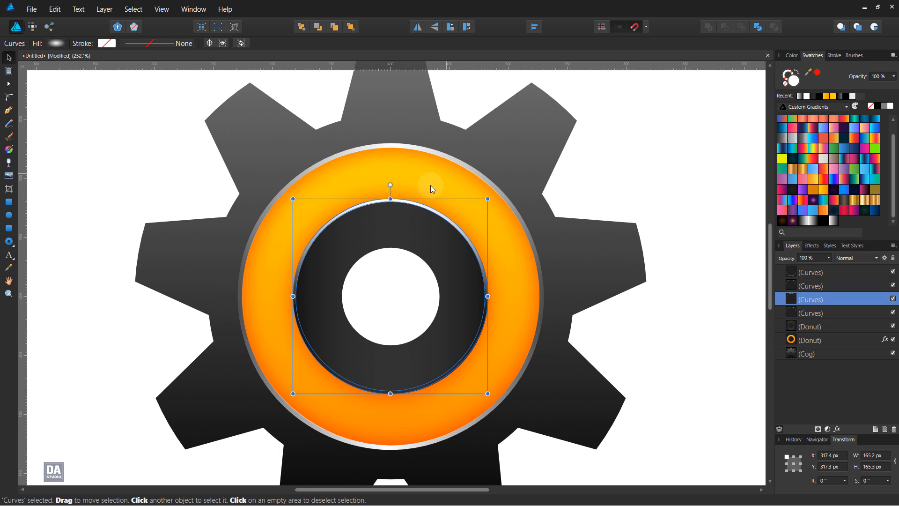
{"action": "left_click_drag", "start_coordinate": [390, 185], "coordinate": [393, 376]}
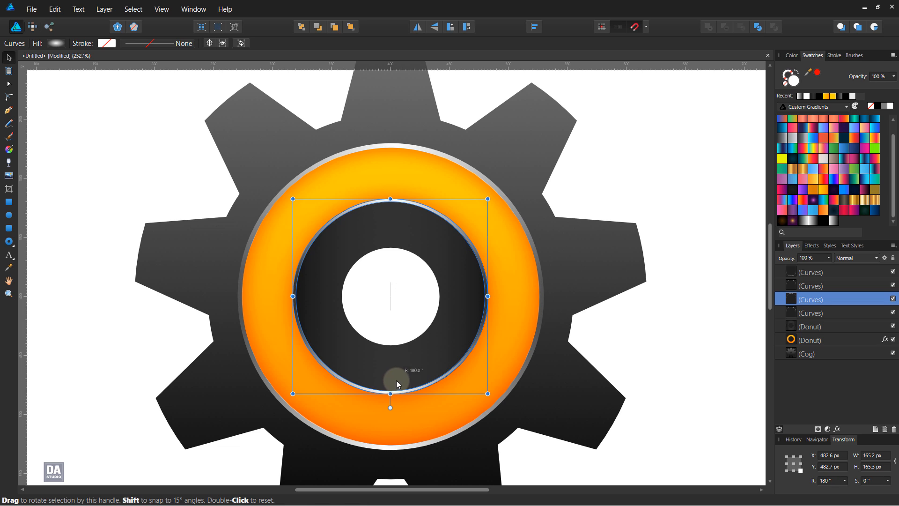
Shrink the rotated inner highlight from its centre to about 85.5 px wide, fitting the centre hole's edge, and deselect it.
{"action": "left_click_drag", "start_coordinate": [487, 393], "coordinate": [429, 362]}
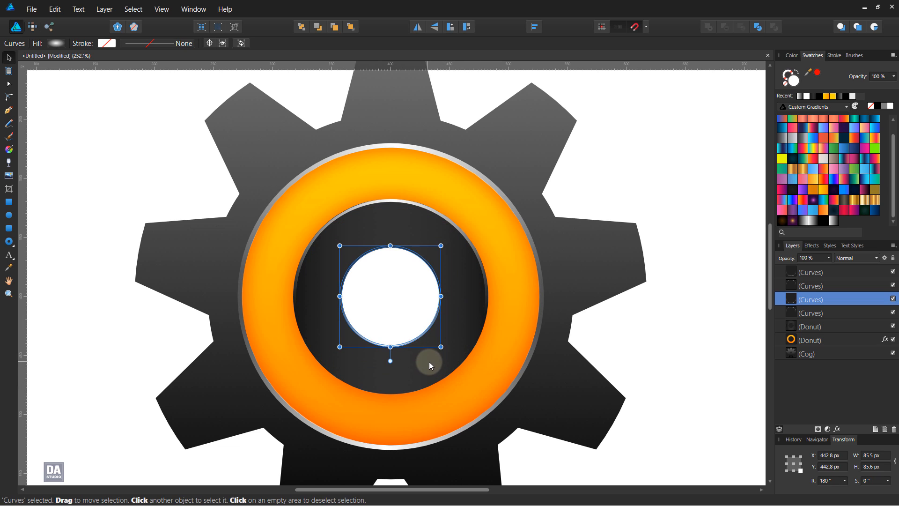
{"action": "left_click", "coordinate": [654, 333]}
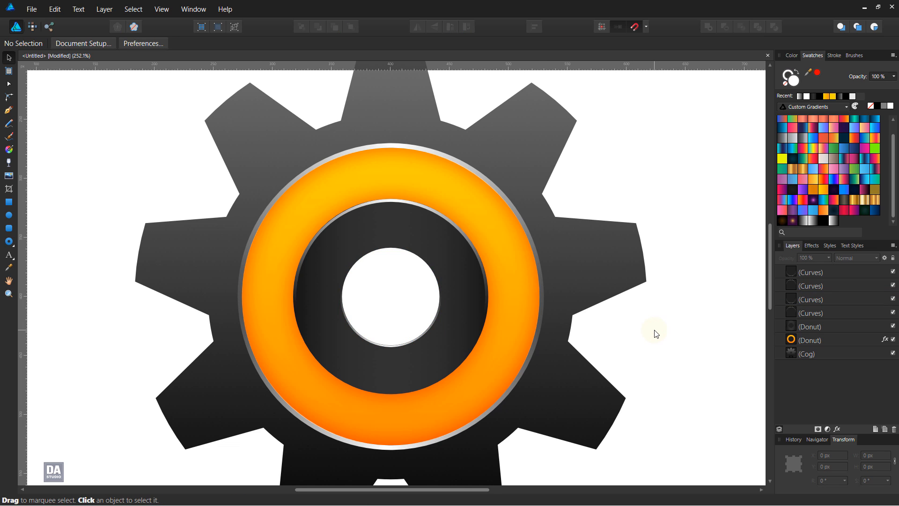
{"action": "scroll", "coordinate": [655, 334], "scroll_direction": "down", "scroll_amount": 5}
{"action": "scroll", "coordinate": [675, 353], "scroll_direction": "up", "scroll_amount": 2}
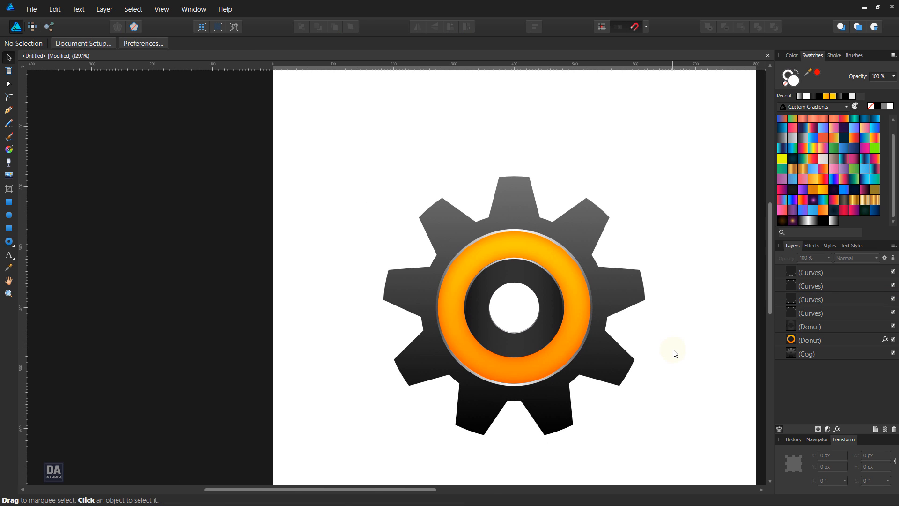
Lighten the start stop of the dark inner donut's gradient to hue 50, saturation 0 and lightness 13.
{"action": "left_click", "coordinate": [525, 306]}
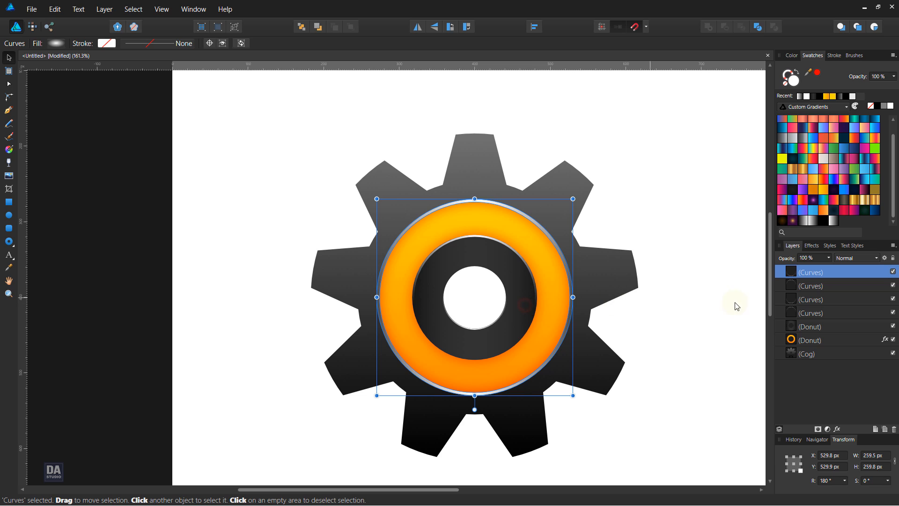
{"action": "left_click", "coordinate": [800, 328]}
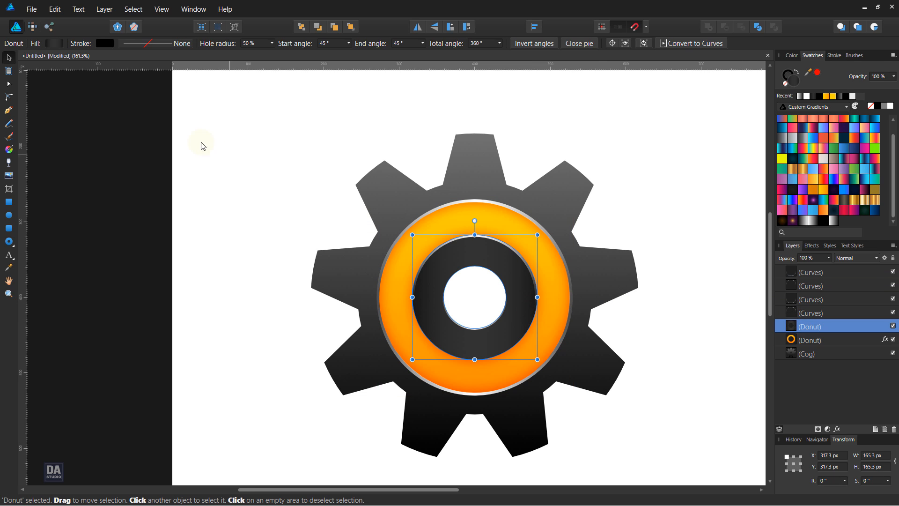
{"action": "left_click", "coordinate": [53, 43]}
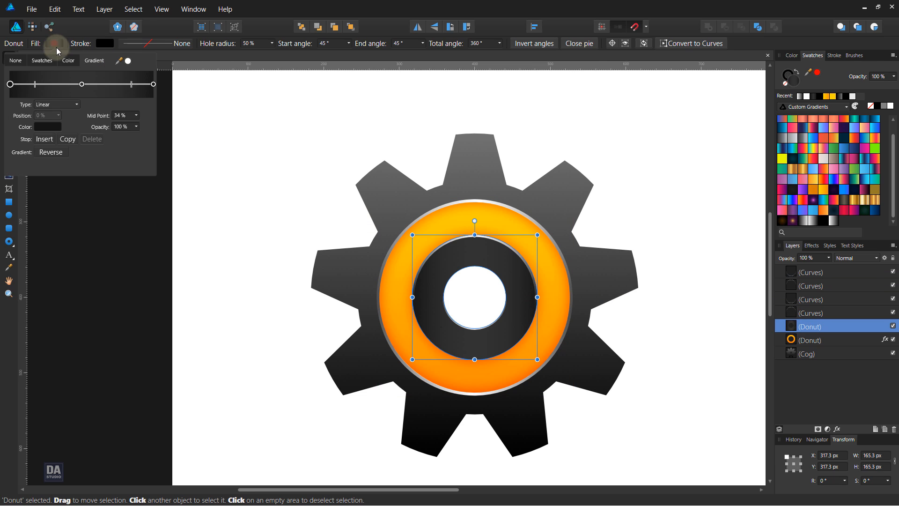
{"action": "left_click", "coordinate": [10, 83]}
{"action": "left_click", "coordinate": [45, 127]}
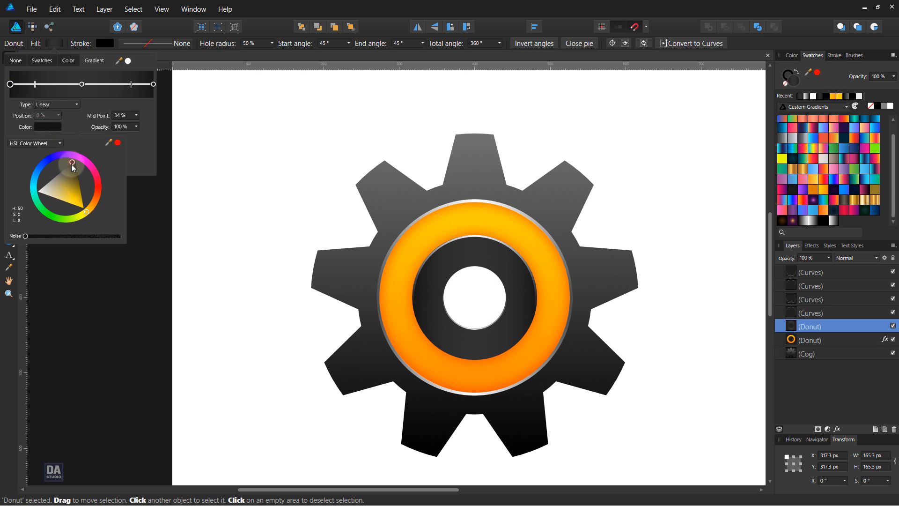
{"action": "left_click_drag", "start_coordinate": [72, 166], "coordinate": [70, 169]}
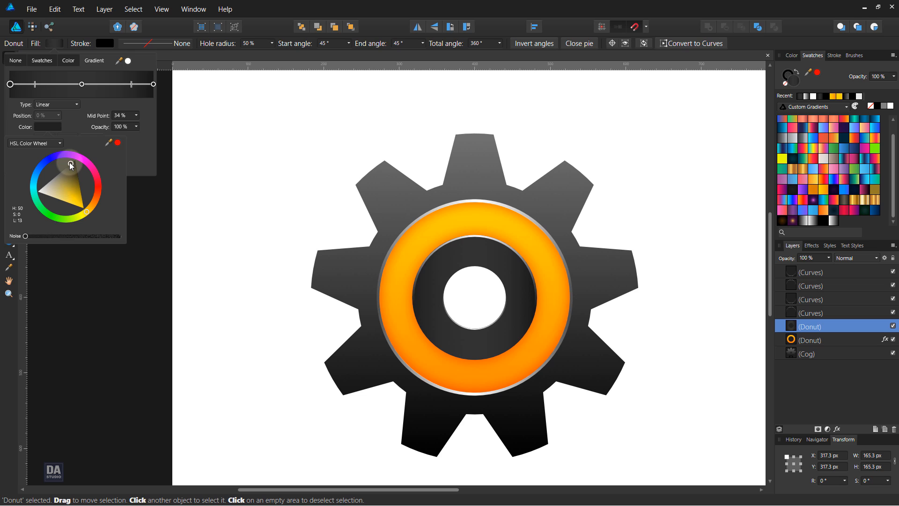
Set the end stop of the inner donut's gradient to hue 50, saturation 0 and lightness 18, and deselect the donut.
{"action": "left_click", "coordinate": [153, 84]}
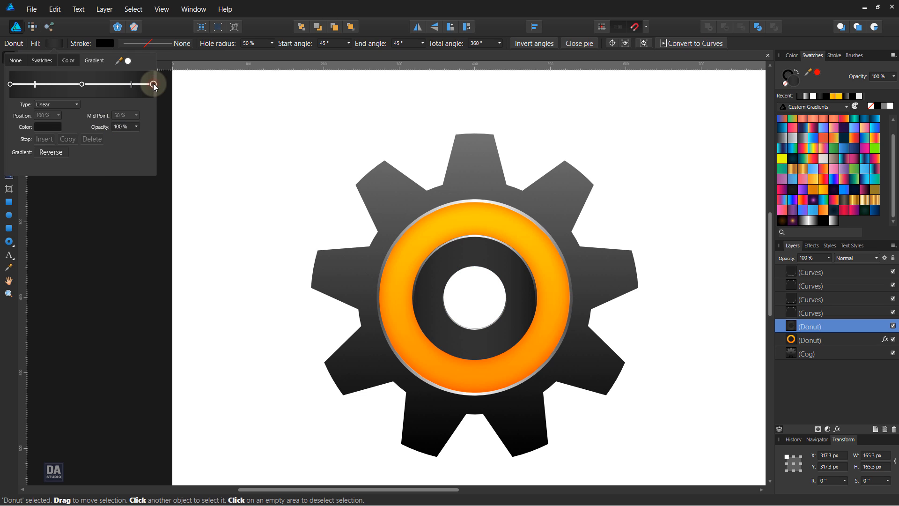
{"action": "left_click", "coordinate": [48, 127]}
{"action": "left_click", "coordinate": [69, 167]}
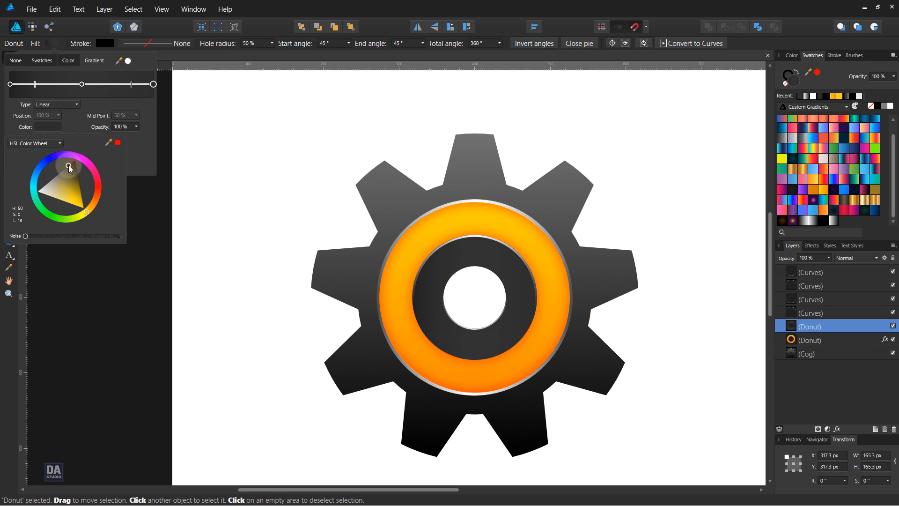
{"action": "left_click", "coordinate": [189, 309]}
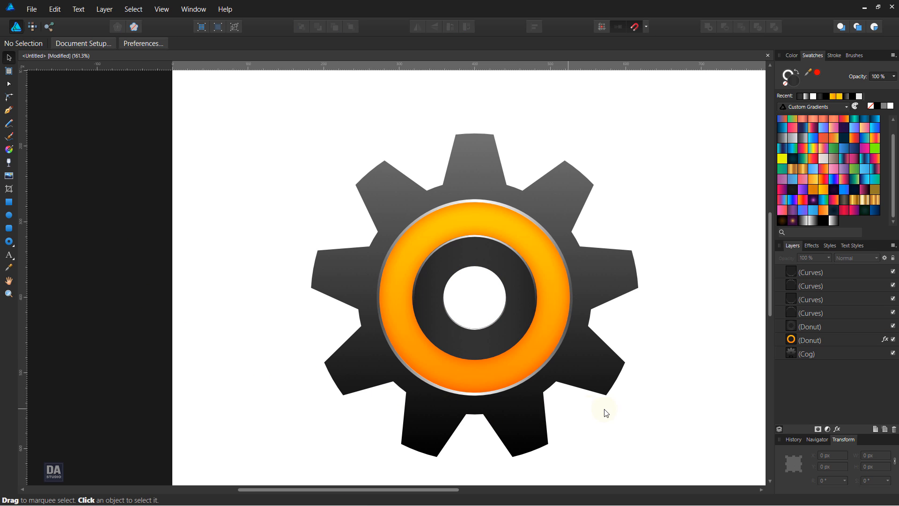
{"action": "scroll", "coordinate": [606, 413], "scroll_direction": "down", "scroll_amount": 2}
{"action": "scroll", "coordinate": [635, 421], "scroll_direction": "up", "scroll_amount": 2}
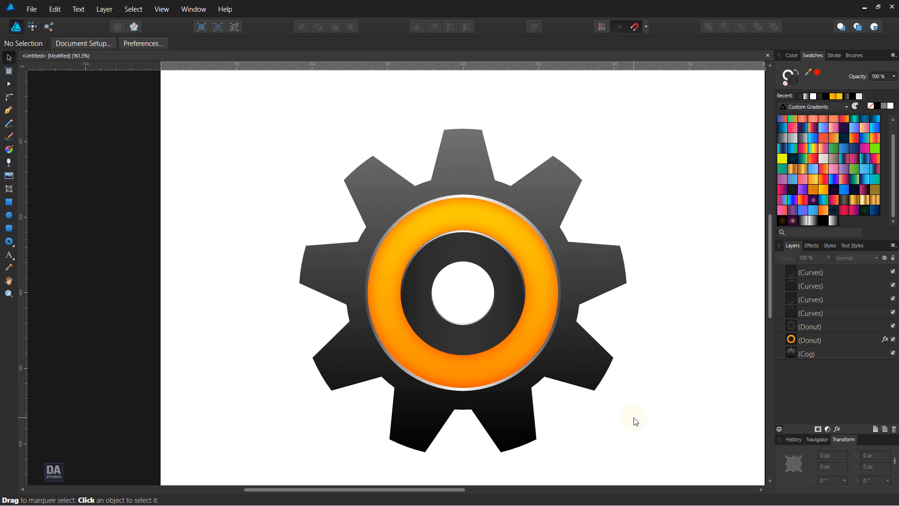
{"action": "scroll", "coordinate": [634, 420], "scroll_direction": "up", "scroll_amount": 1}
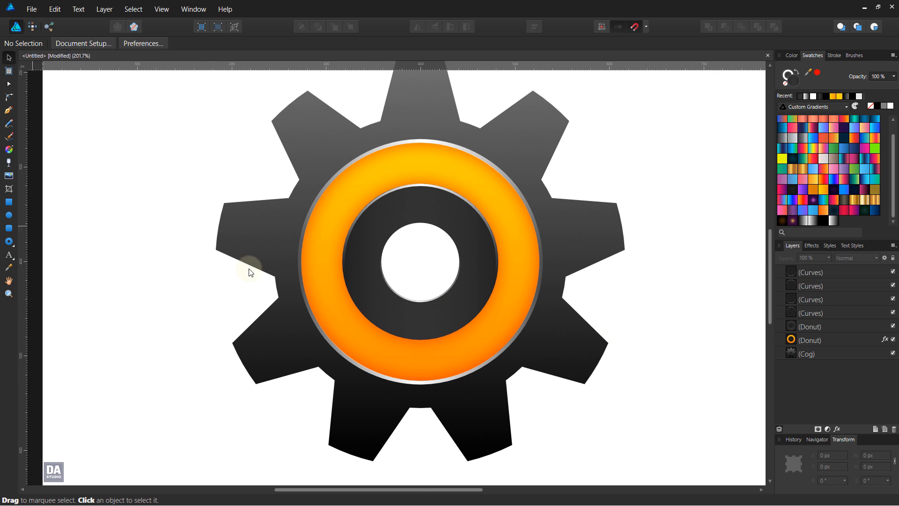
Draw a circle about 251.3 px wide outward from the gear's centre, matching the orange ring's outer edge.
{"action": "scroll", "coordinate": [557, 256], "scroll_direction": "up", "scroll_amount": 1}
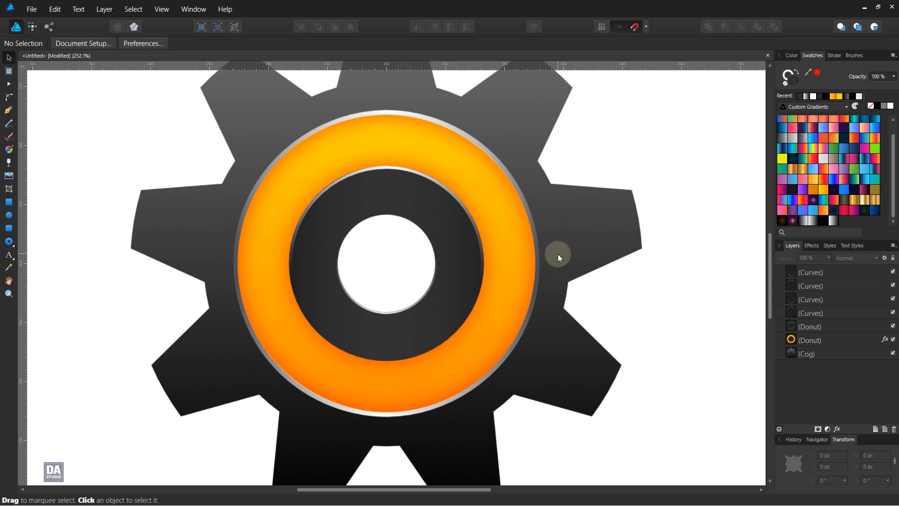
{"action": "left_click", "coordinate": [9, 215]}
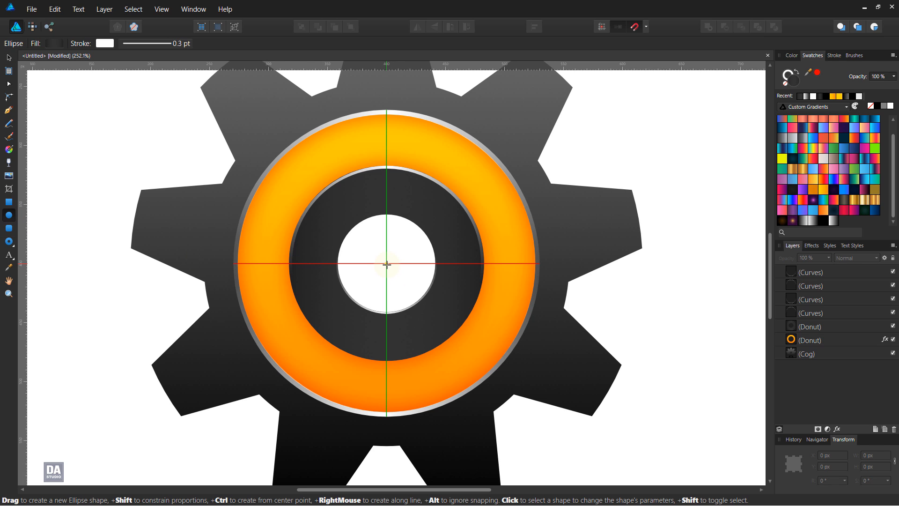
{"action": "left_click_drag", "start_coordinate": [386, 263], "coordinate": [667, 413]}
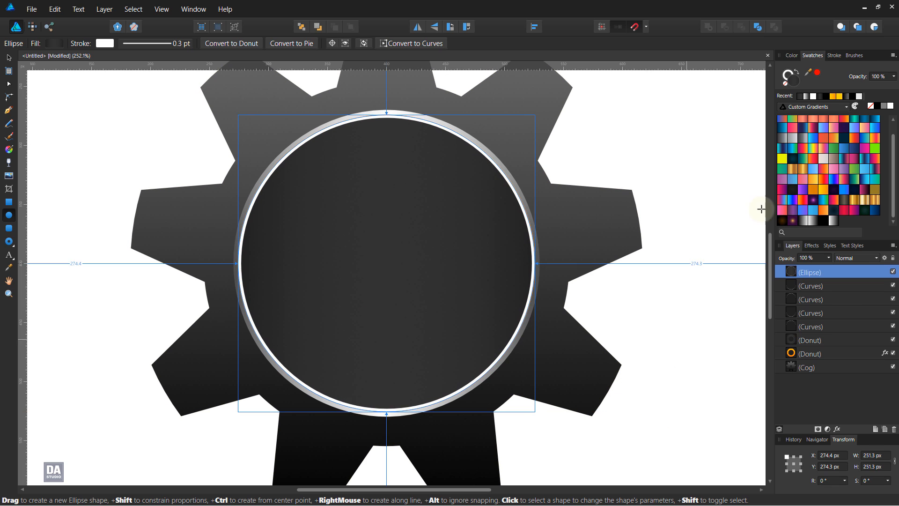
Remove the new circle's fill and give it a black stroke 0.4 pt wide.
{"action": "left_click", "coordinate": [786, 83]}
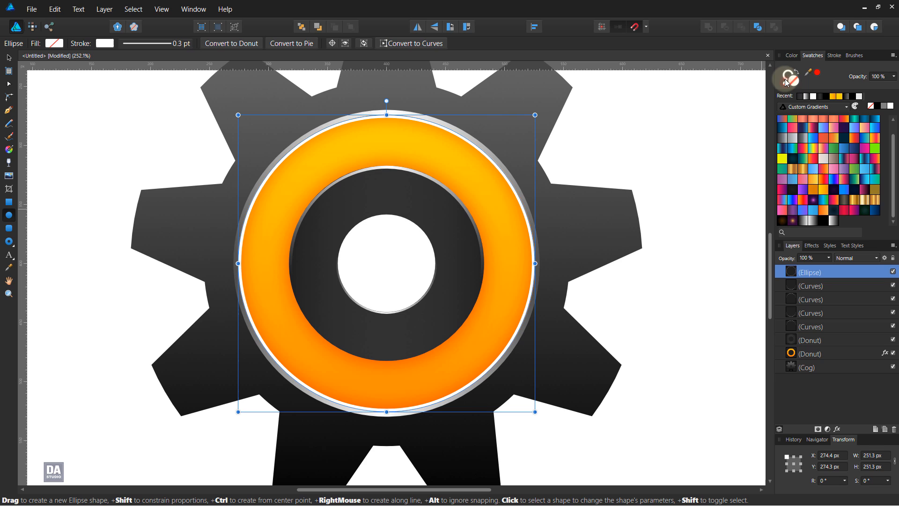
{"action": "left_click", "coordinate": [879, 107]}
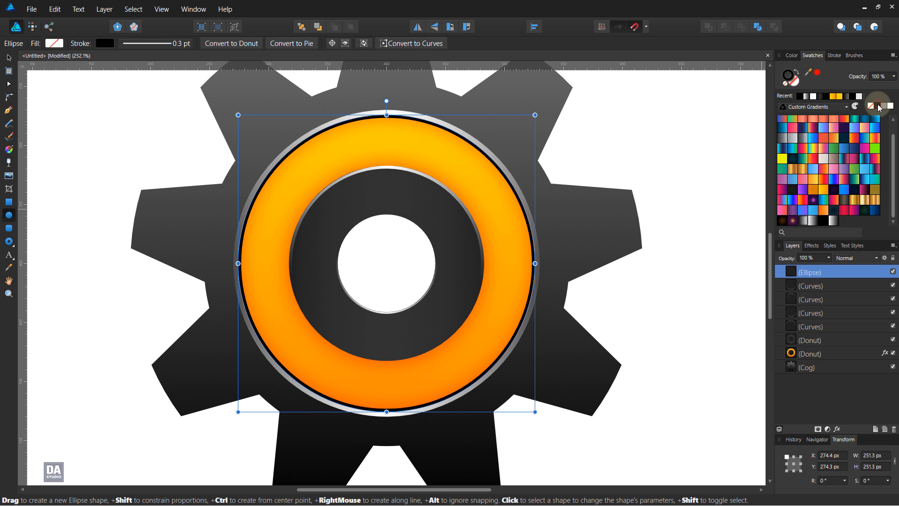
{"action": "left_click", "coordinate": [834, 55]}
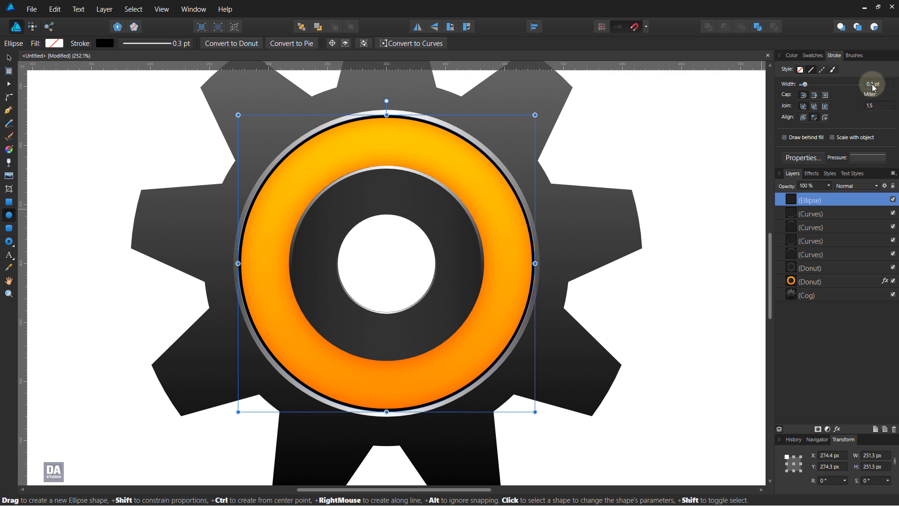
{"action": "scroll", "coordinate": [874, 88], "scroll_direction": "up", "scroll_amount": 1}
{"action": "scroll", "coordinate": [873, 88], "scroll_direction": "up", "scroll_amount": 1}
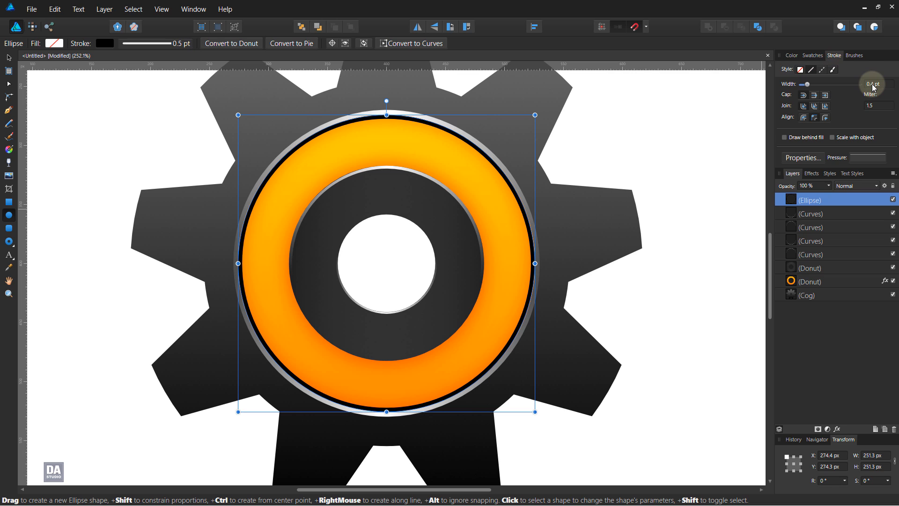
Apply a 1.5 px Gaussian Blur to the black circle outline and nest it inside the orange donut layer.
{"action": "left_click", "coordinate": [838, 429]}
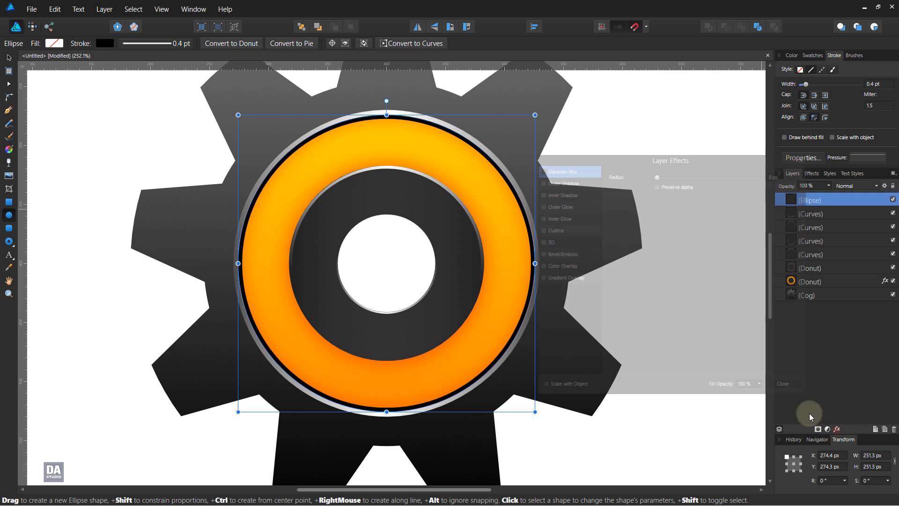
{"action": "left_click_drag", "start_coordinate": [656, 177], "coordinate": [685, 177]}
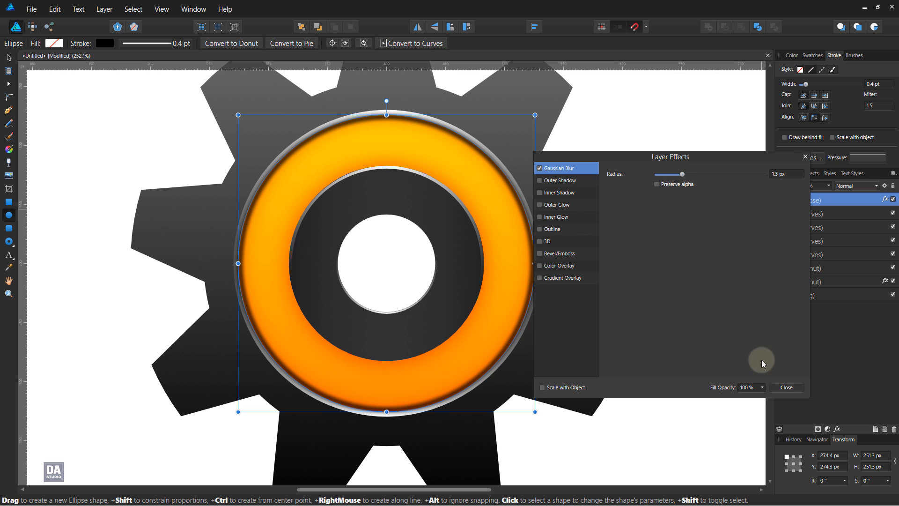
{"action": "left_click", "coordinate": [786, 387]}
{"action": "left_click_drag", "start_coordinate": [835, 200], "coordinate": [838, 282]}
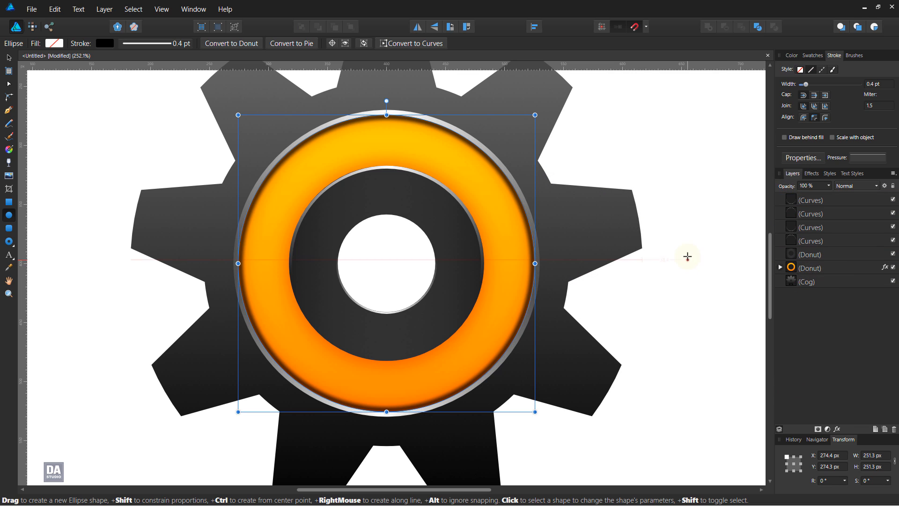
{"action": "left_click", "coordinate": [781, 267]}
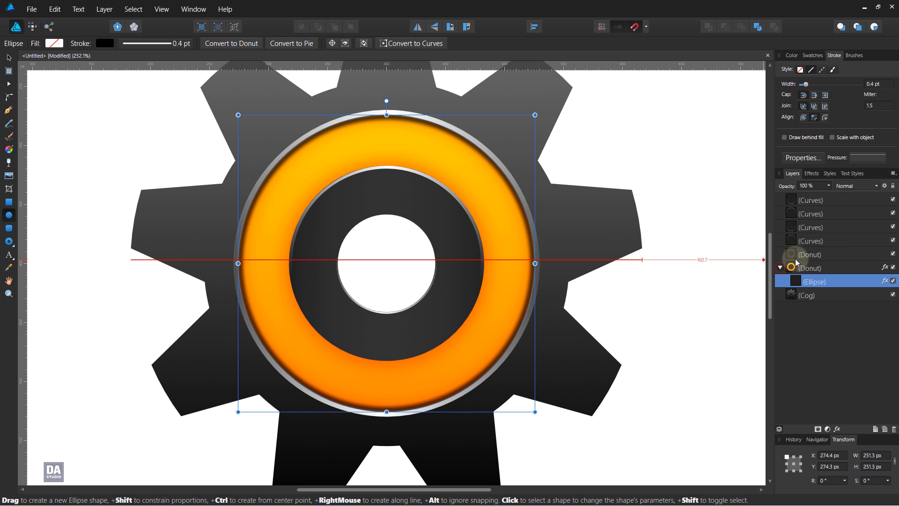
Set the blurred ellipse's opacity to 75% and enlarge it from its centre to about 254.5 px wide.
{"action": "left_click", "coordinate": [828, 186]}
{"action": "left_click_drag", "start_coordinate": [828, 195], "coordinate": [816, 199]}
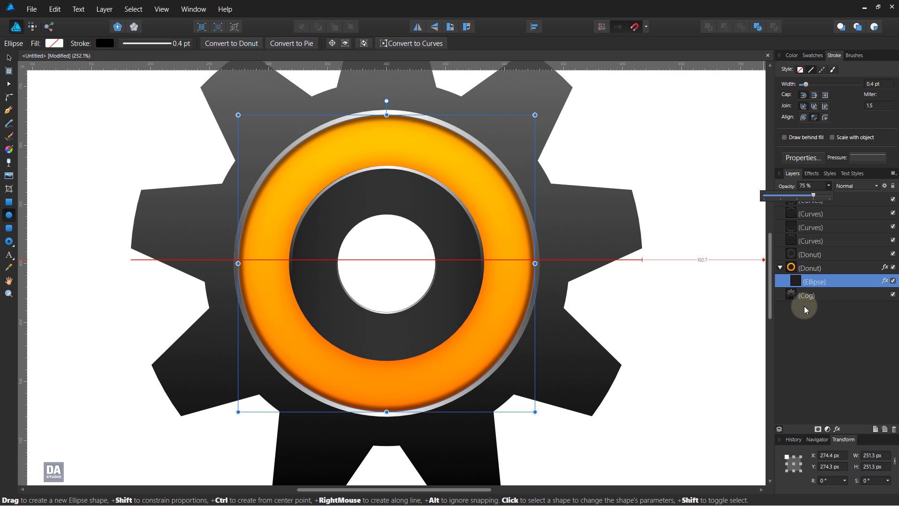
{"action": "left_click", "coordinate": [708, 293]}
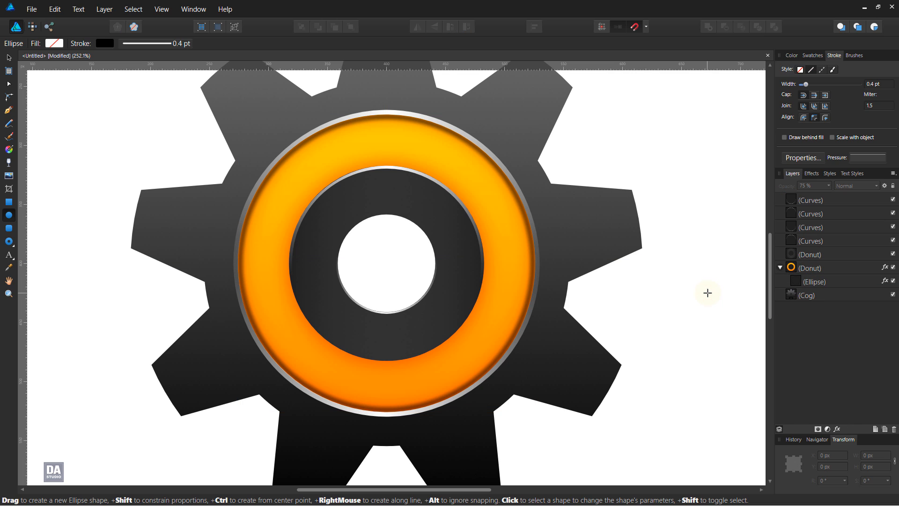
{"action": "left_click", "coordinate": [809, 283]}
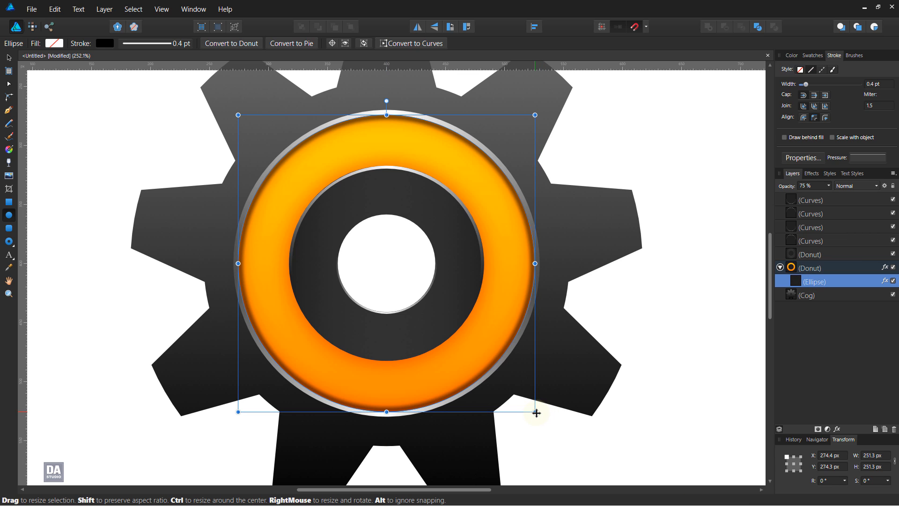
{"action": "left_click_drag", "start_coordinate": [536, 412], "coordinate": [537, 414]}
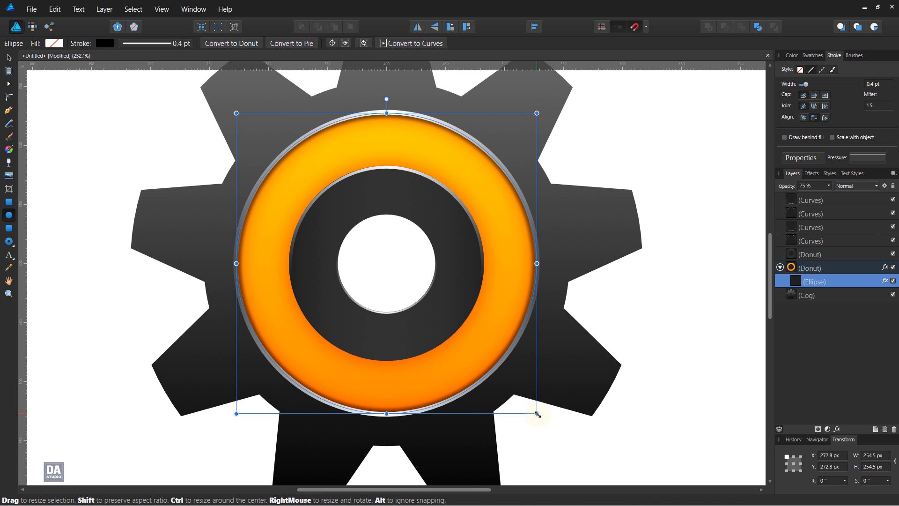
Duplicate the blurred ellipse, shrink the copy from its centre to about 169 px around the orange ring's inner edge, and deselect it.
{"action": "right_click", "coordinate": [849, 281]}
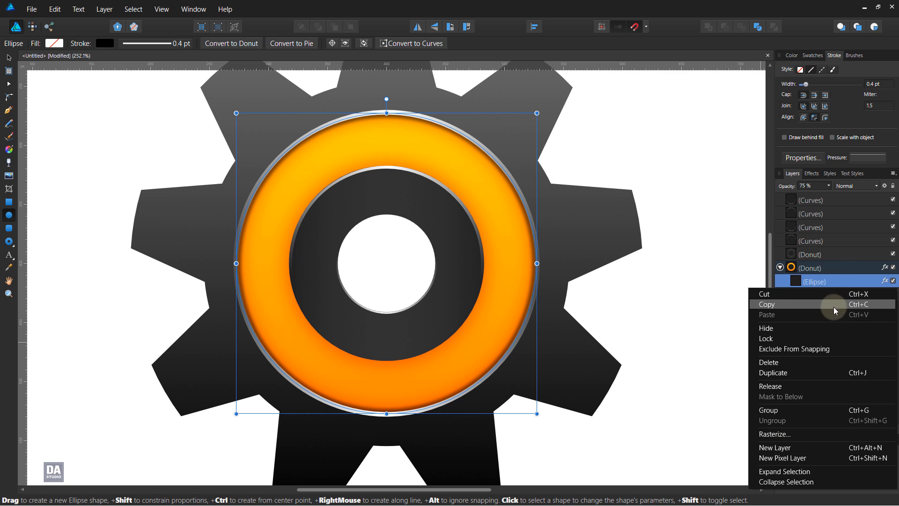
{"action": "left_click", "coordinate": [806, 372]}
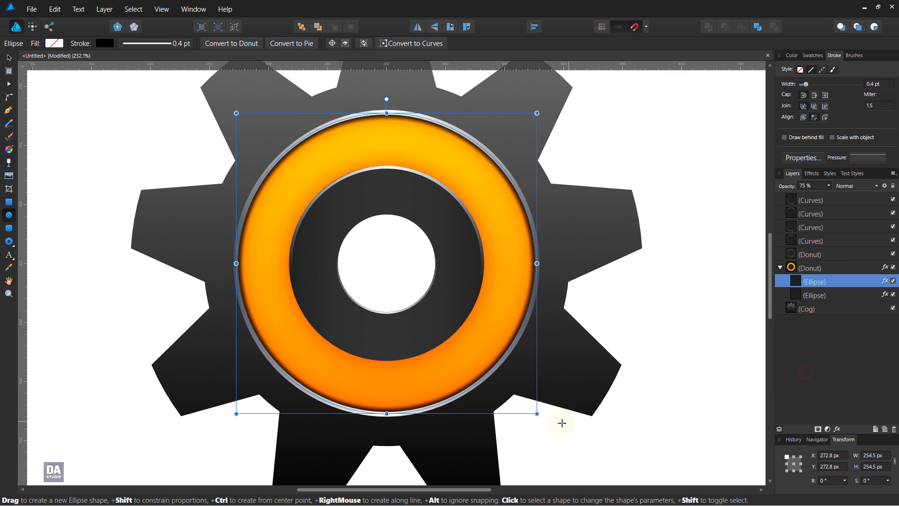
{"action": "left_click_drag", "start_coordinate": [533, 410], "coordinate": [510, 367]}
{"action": "scroll", "coordinate": [442, 355], "scroll_direction": "up", "scroll_amount": 2}
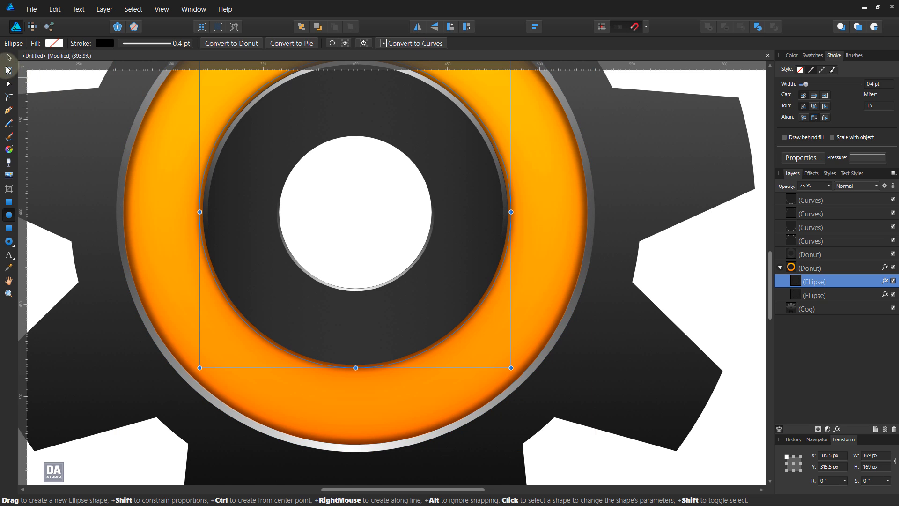
{"action": "left_click", "coordinate": [8, 58]}
{"action": "left_click", "coordinate": [742, 291]}
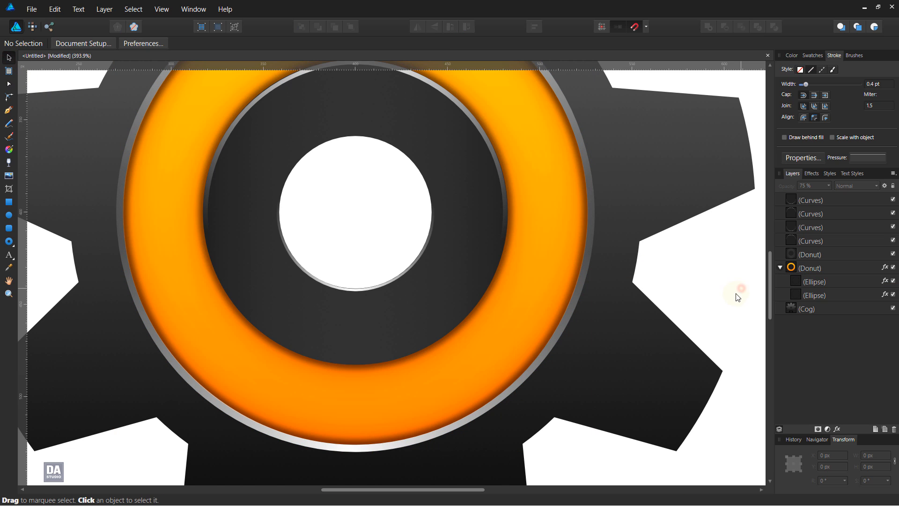
Add a black Inner Shadow to the cog with 4.9 px radius and 26% intensity, and deselect it.
{"action": "scroll", "coordinate": [740, 294], "scroll_direction": "down", "scroll_amount": 6}
{"action": "scroll", "coordinate": [676, 384], "scroll_direction": "down", "scroll_amount": 1}
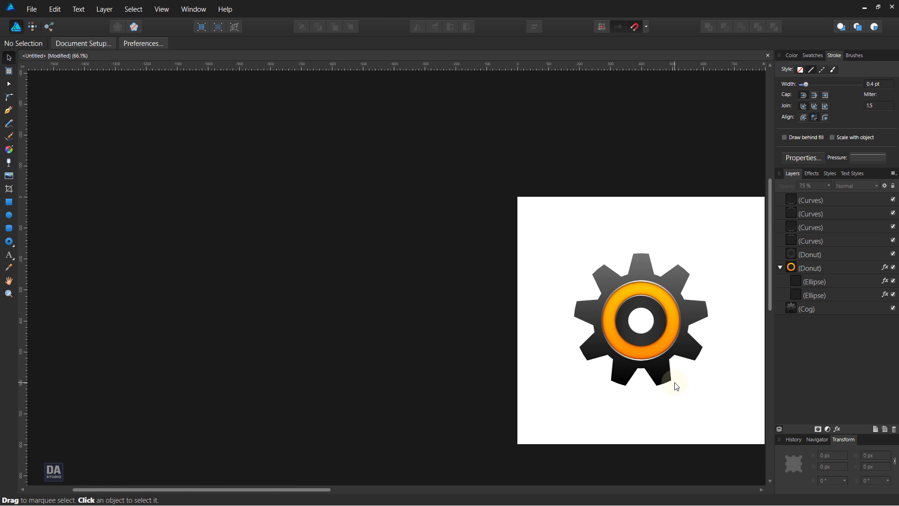
{"action": "key", "text": "ctrl+0"}
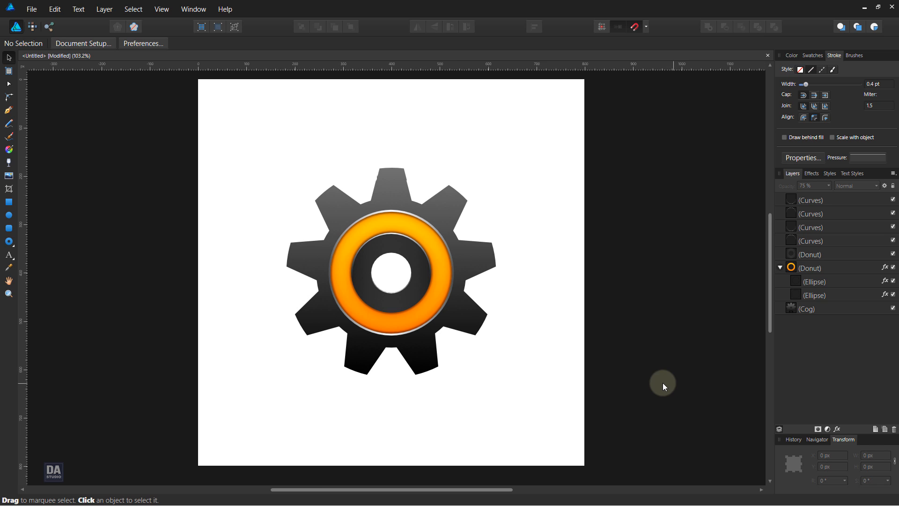
{"action": "scroll", "coordinate": [465, 294], "scroll_direction": "up", "scroll_amount": 1}
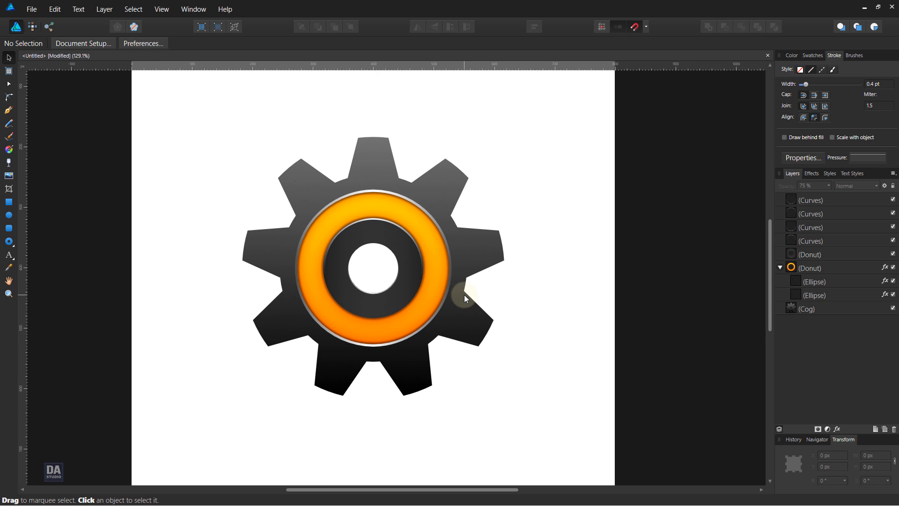
{"action": "left_click", "coordinate": [487, 320]}
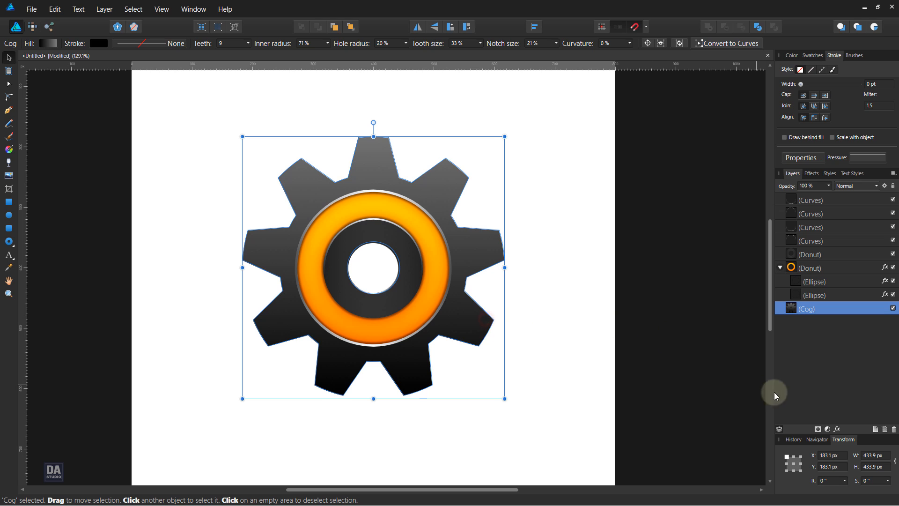
{"action": "left_click", "coordinate": [837, 429]}
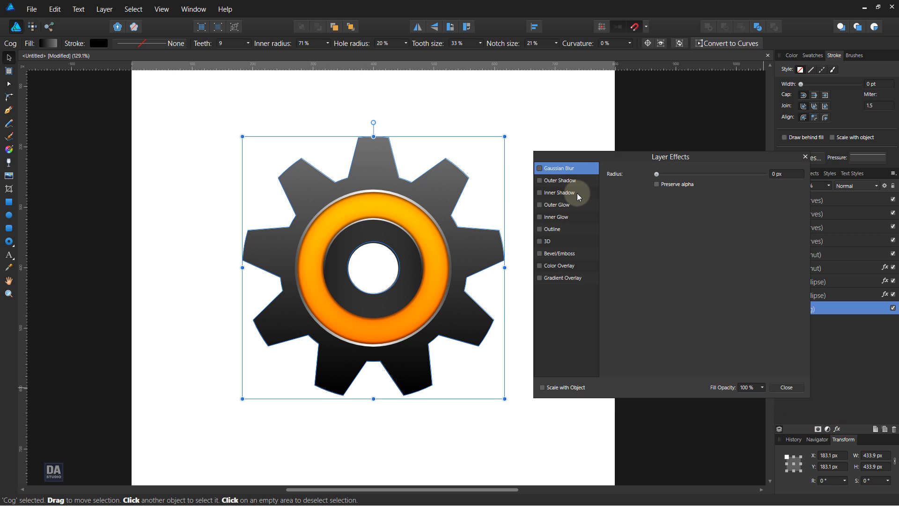
{"action": "left_click", "coordinate": [577, 193]}
{"action": "left_click_drag", "start_coordinate": [656, 195], "coordinate": [685, 220]}
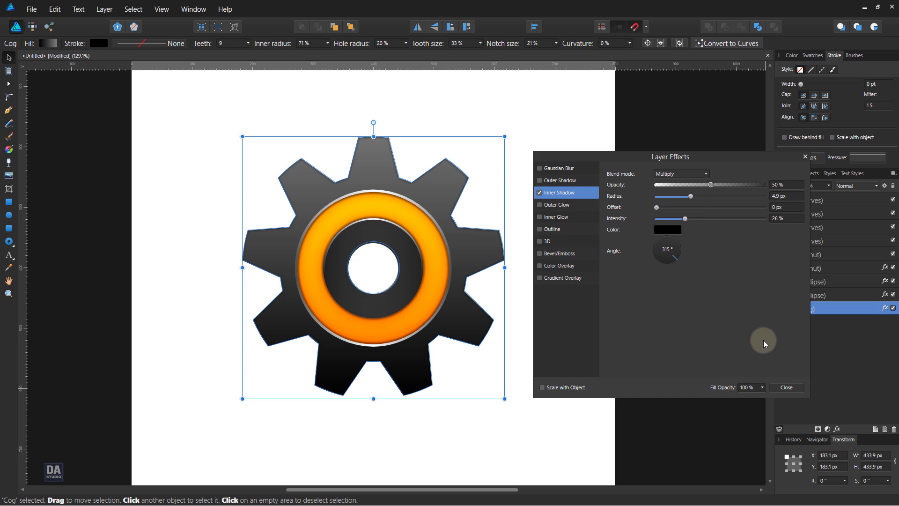
{"action": "left_click", "coordinate": [787, 388]}
{"action": "left_click", "coordinate": [535, 282]}
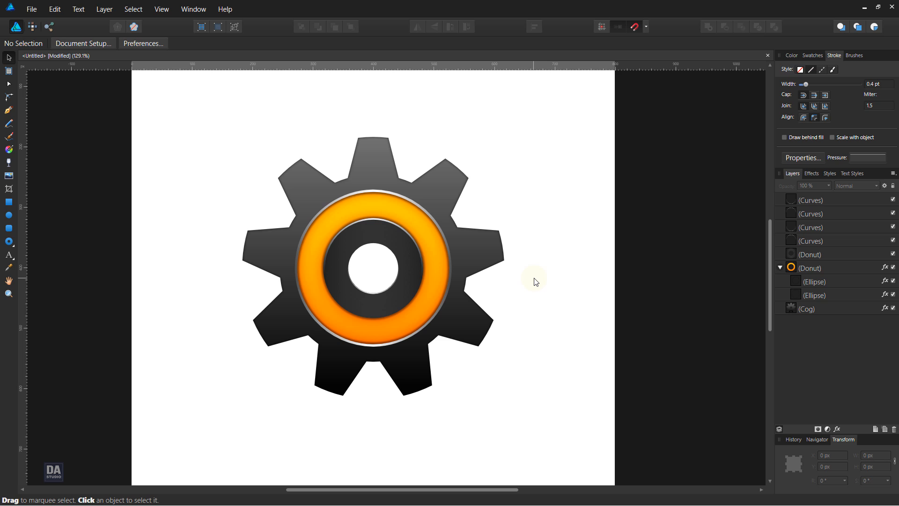
Draw a circle about 87.6 px wide from the gear's centre over the hole, with black fill and no stroke.
{"action": "left_click", "coordinate": [8, 217]}
{"action": "scroll", "coordinate": [372, 269], "scroll_direction": "up", "scroll_amount": 1}
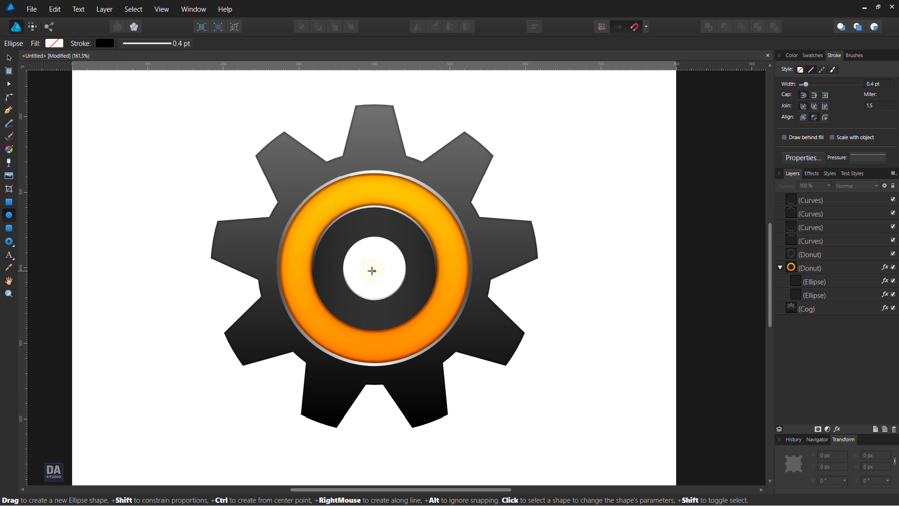
{"action": "left_click_drag", "start_coordinate": [374, 267], "coordinate": [416, 301]}
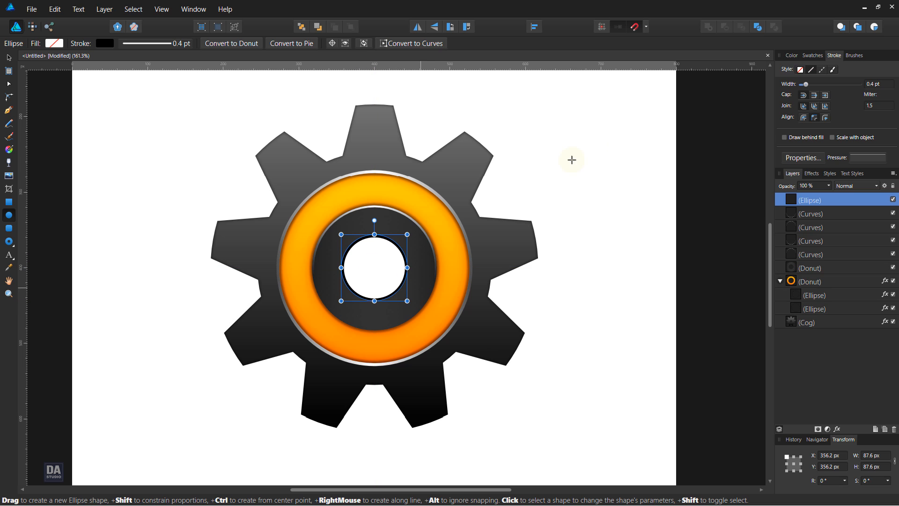
{"action": "left_click", "coordinate": [813, 56]}
{"action": "left_click", "coordinate": [797, 72]}
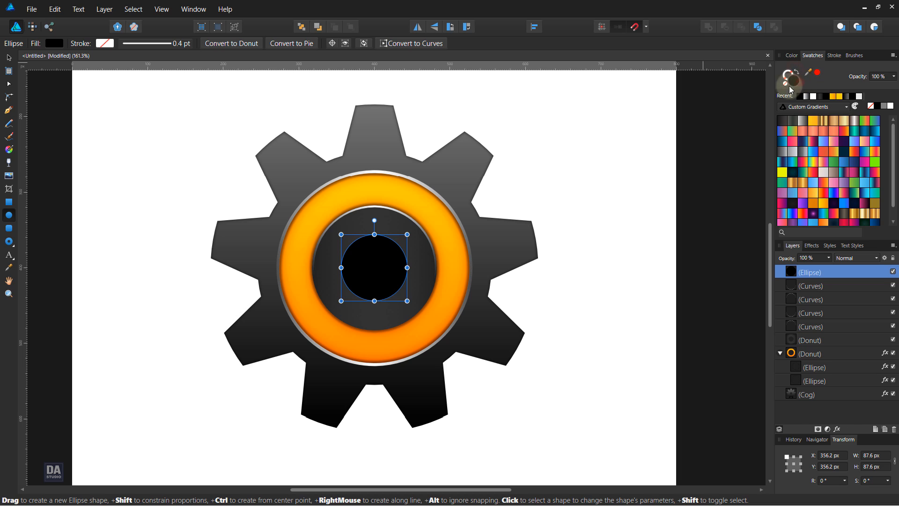
Apply a vertical linear gradient to the centre circle, from black at its top to dark grey at its bottom.
{"action": "left_click", "coordinate": [9, 149]}
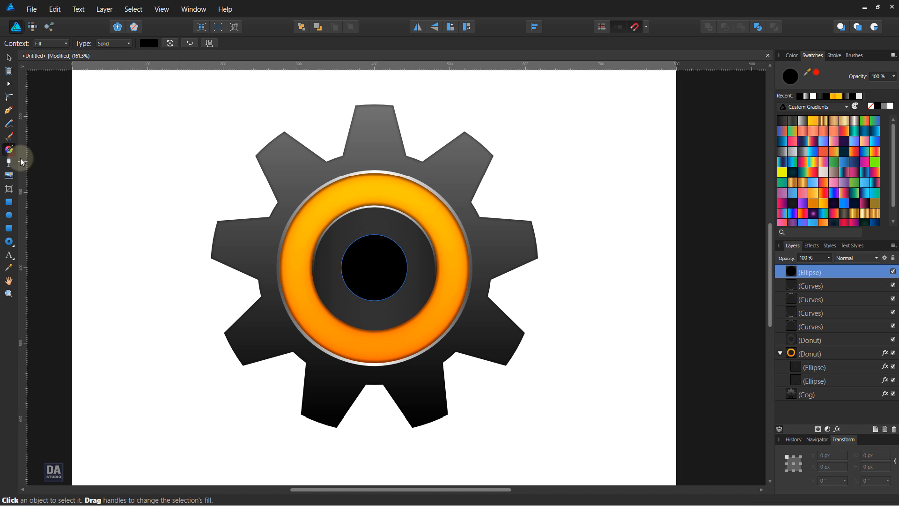
{"action": "left_click_drag", "start_coordinate": [372, 240], "coordinate": [374, 299]}
{"action": "left_click_drag", "start_coordinate": [374, 266], "coordinate": [374, 266]}
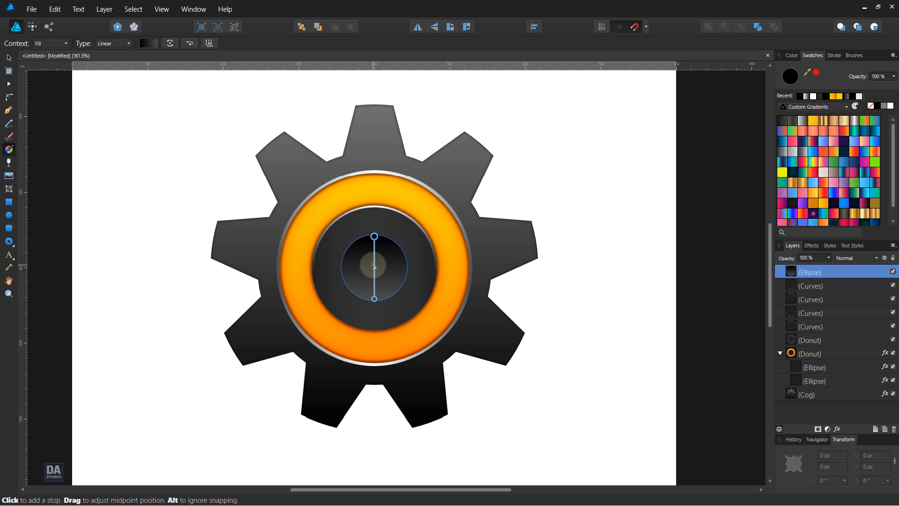
Send the gradient-filled centre circle to the back of the layer stack.
{"action": "left_click", "coordinate": [10, 59]}
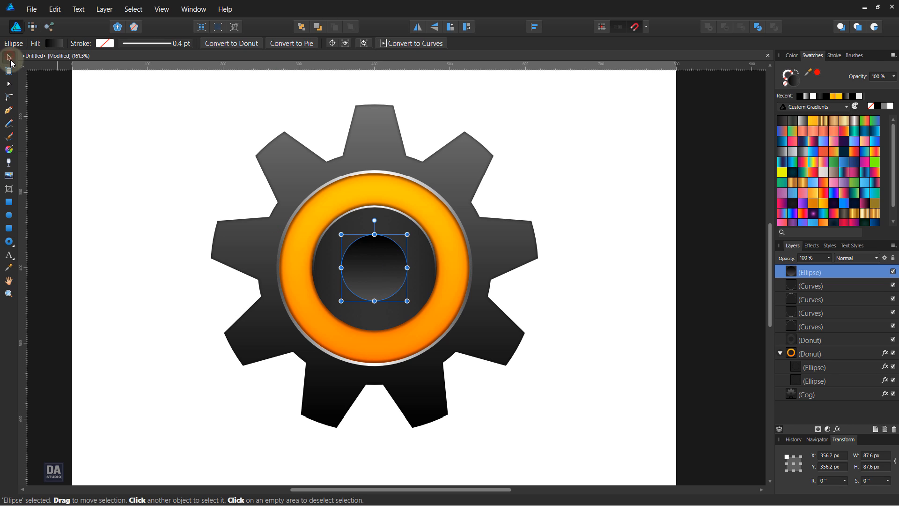
{"action": "right_click", "coordinate": [824, 275]}
{"action": "right_click", "coordinate": [392, 276]}
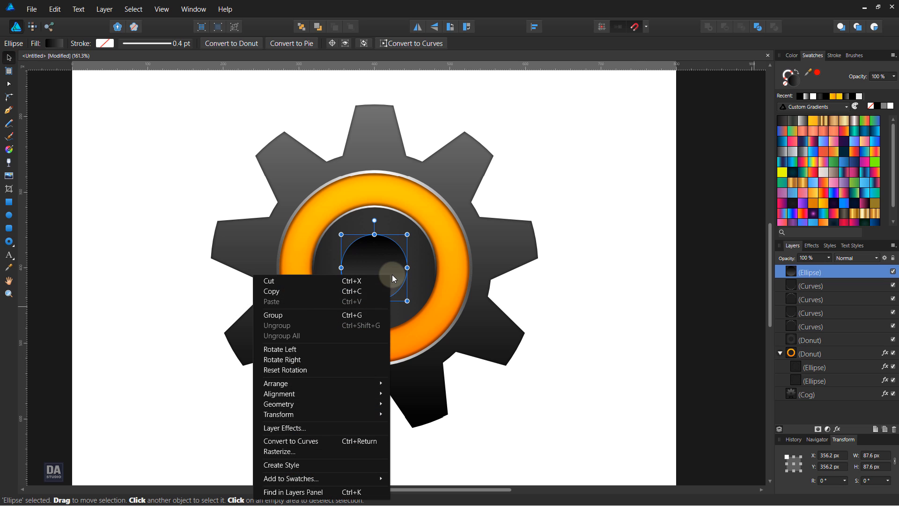
{"action": "left_click", "coordinate": [369, 381]}
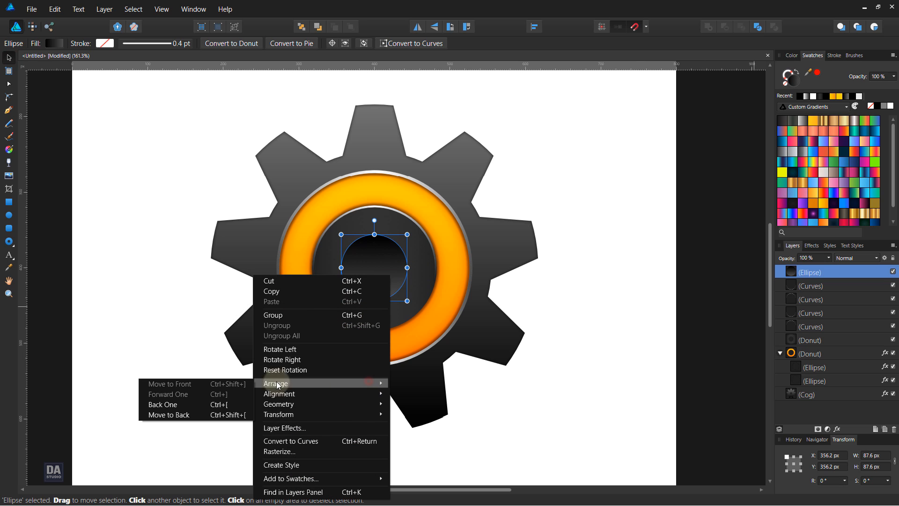
{"action": "left_click", "coordinate": [225, 414]}
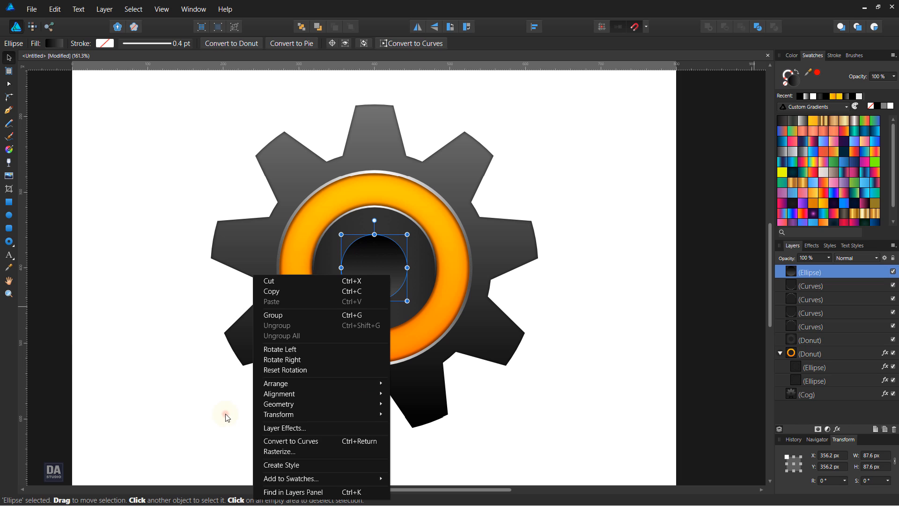
Enlarge the gradient-filled centre circle behind the cog from its centre to about 92.3 px wide.
{"action": "left_click", "coordinate": [174, 393]}
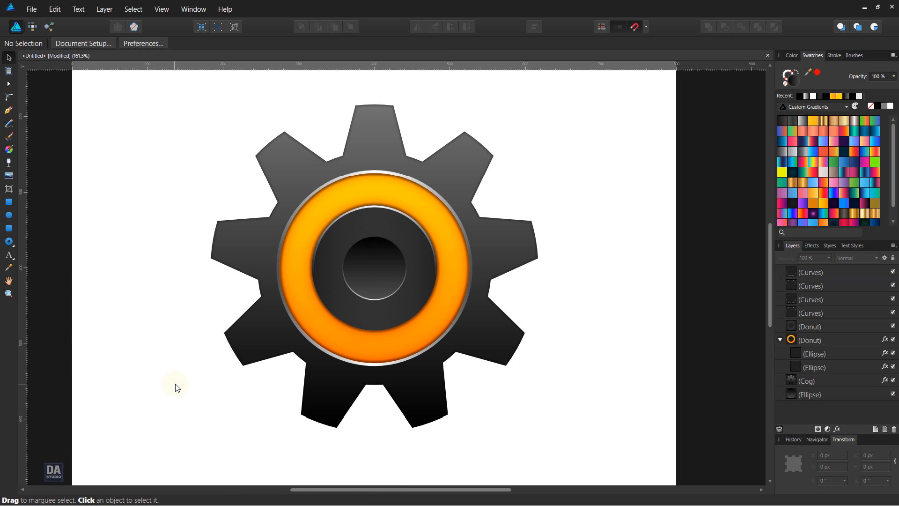
{"action": "left_click", "coordinate": [778, 394]}
{"action": "scroll", "coordinate": [363, 291], "scroll_direction": "up", "scroll_amount": 3}
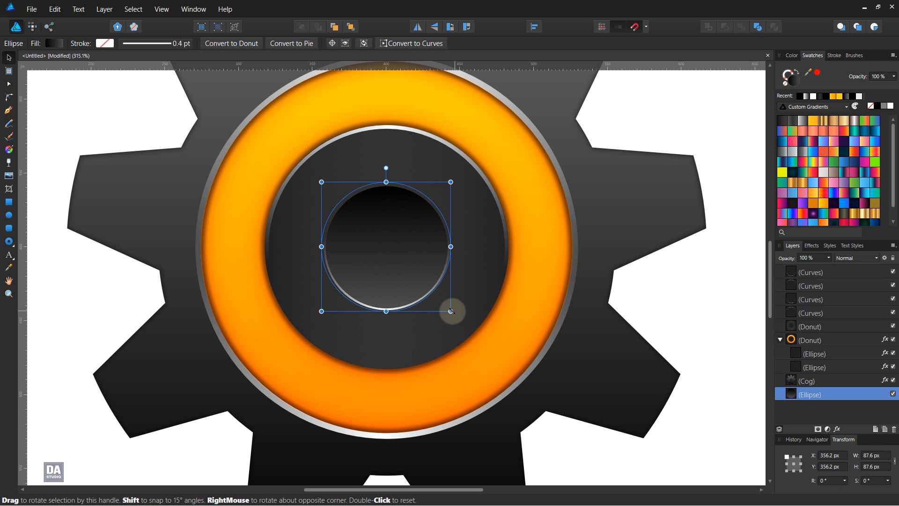
{"action": "left_click_drag", "start_coordinate": [451, 311], "coordinate": [453, 315]}
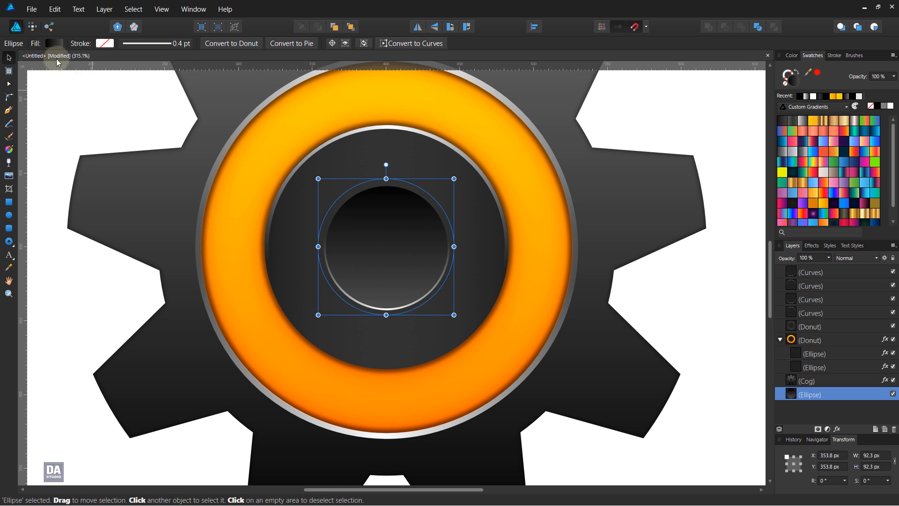
Darken the grey end stop of the centre circle's linear gradient to a lightness of 23.
{"action": "left_click", "coordinate": [14, 149]}
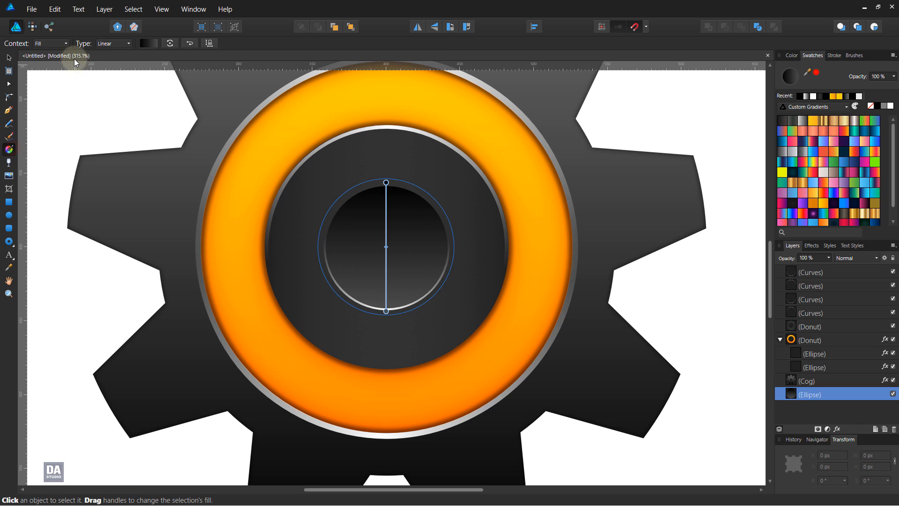
{"action": "left_click", "coordinate": [147, 44]}
{"action": "mouse_move", "coordinate": [150, 84]}
{"action": "left_mouse_down"}
{"action": "mouse_move", "coordinate": [159, 86]}
{"action": "mouse_move", "coordinate": [142, 90]}
{"action": "mouse_move", "coordinate": [151, 89]}
{"action": "left_mouse_up"}
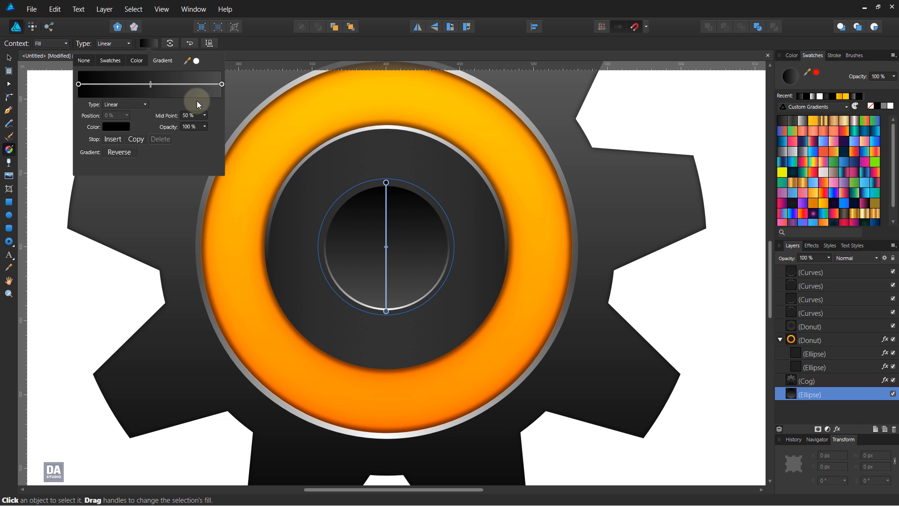
{"action": "left_click", "coordinate": [222, 87]}
{"action": "left_click", "coordinate": [112, 127]}
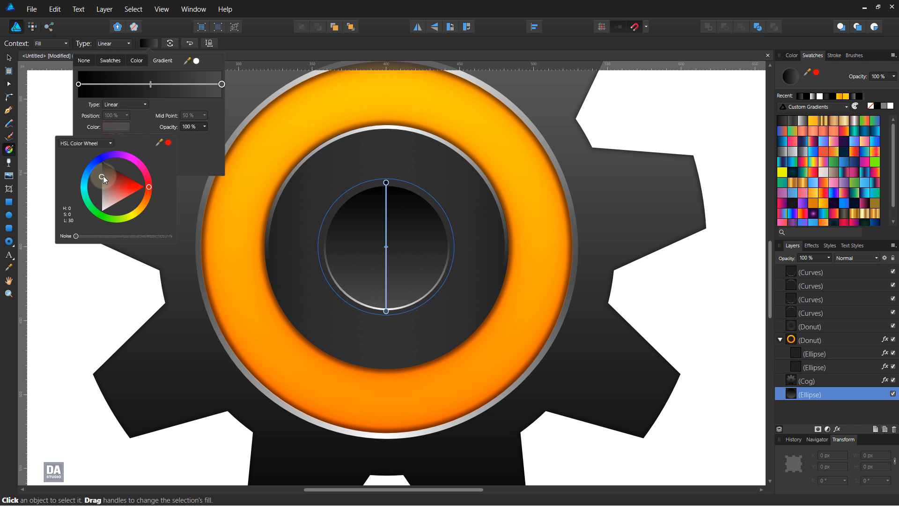
{"action": "left_click_drag", "start_coordinate": [103, 175], "coordinate": [102, 174]}
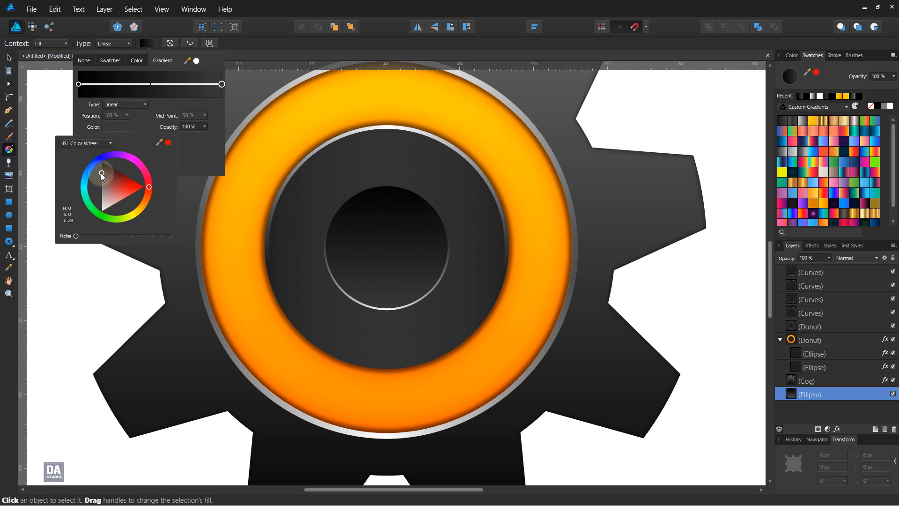
Enlarge the centre circle from its centre to about 95.5 px wide, and deselect it.
{"action": "left_click", "coordinate": [8, 59]}
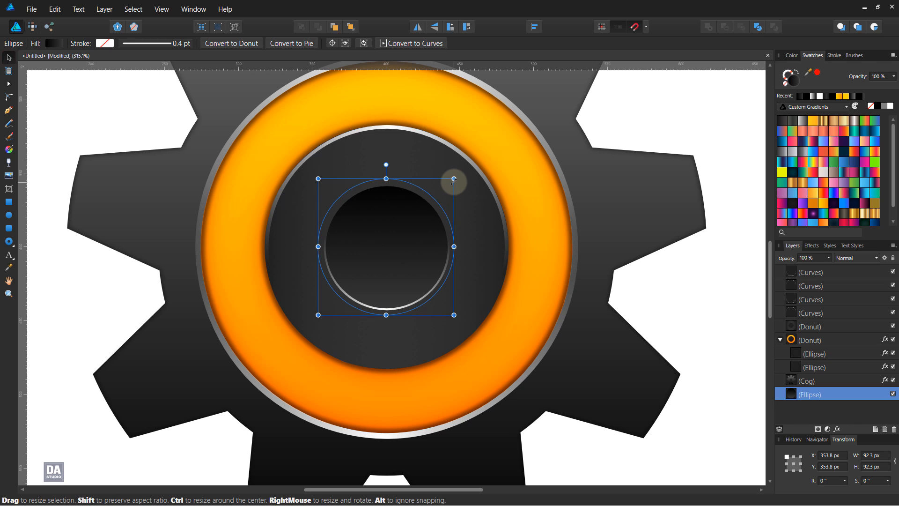
{"action": "left_click_drag", "start_coordinate": [454, 179], "coordinate": [455, 178]}
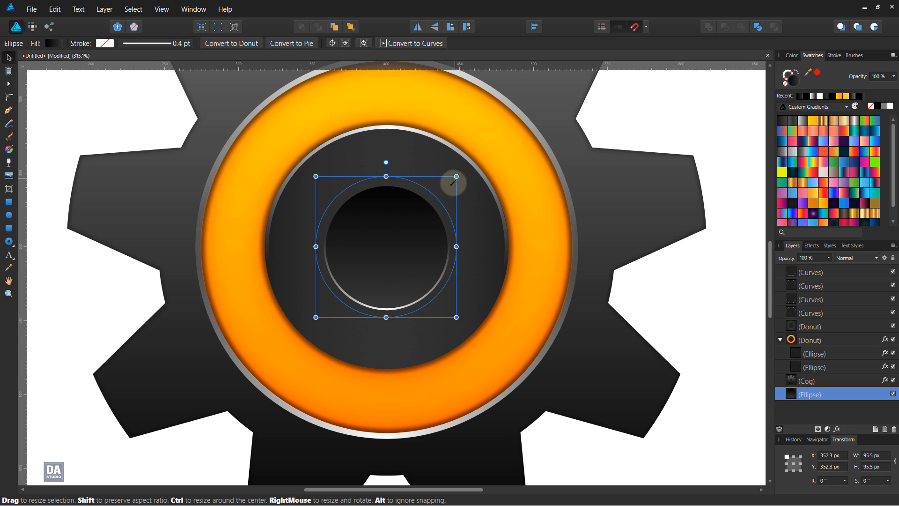
{"action": "left_click", "coordinate": [697, 323]}
{"action": "scroll", "coordinate": [695, 337], "scroll_direction": "down", "scroll_amount": 5}
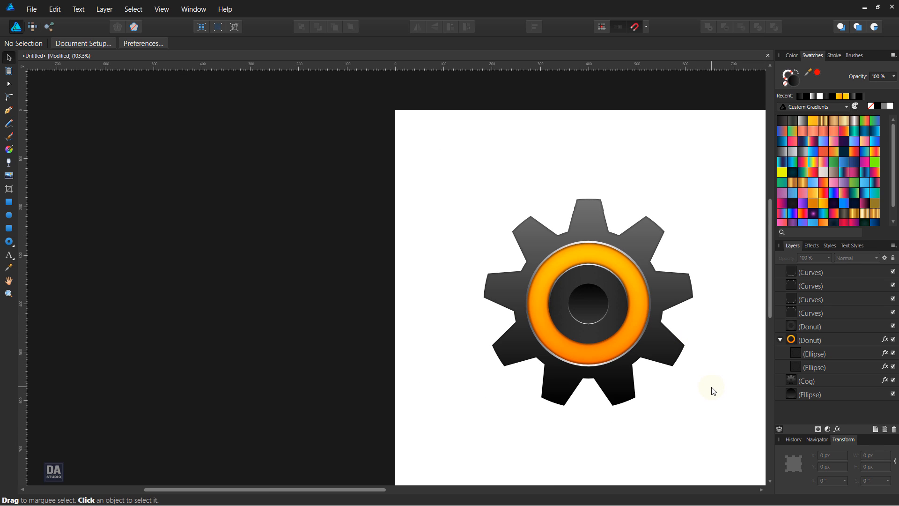
{"action": "scroll", "coordinate": [695, 338], "scroll_direction": "up", "scroll_amount": 5}
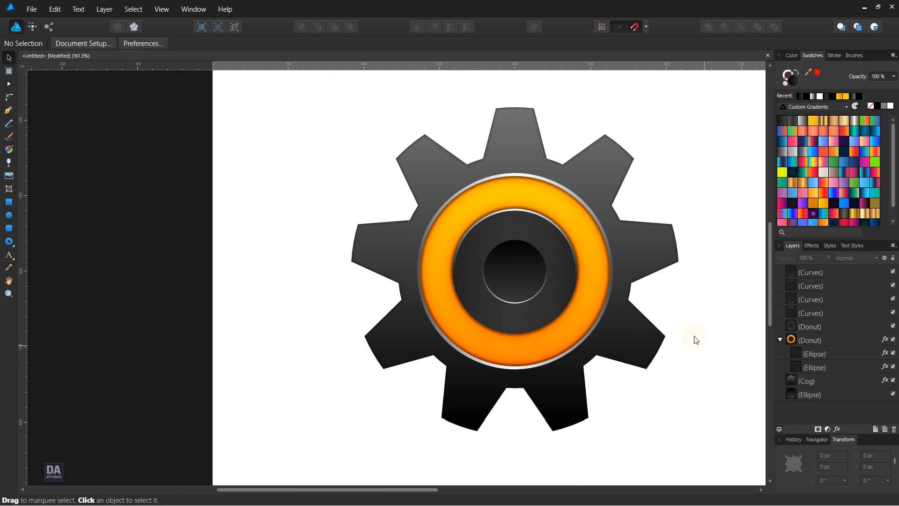
Try moving the midpoint of the centre circle's gradient closer to its black stop, and undo the change.
{"action": "left_click", "coordinate": [429, 251]}
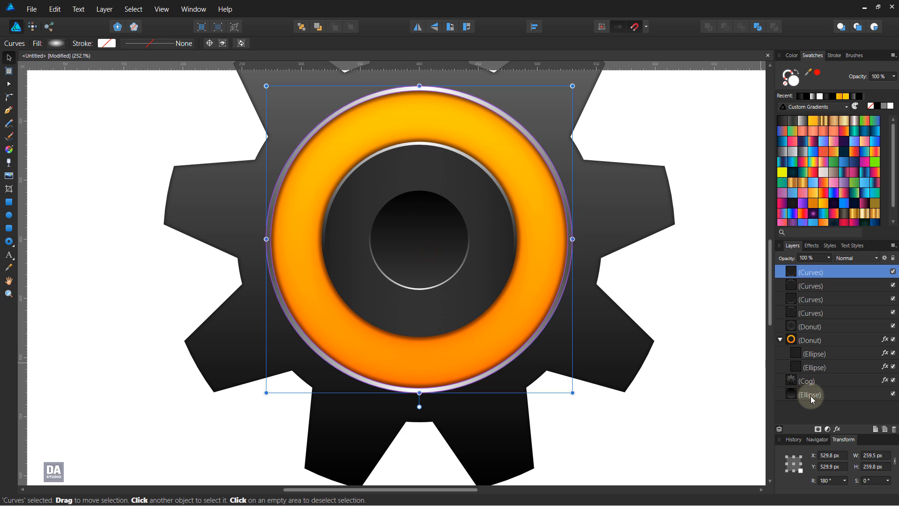
{"action": "left_click", "coordinate": [787, 392]}
{"action": "key", "text": "g"}
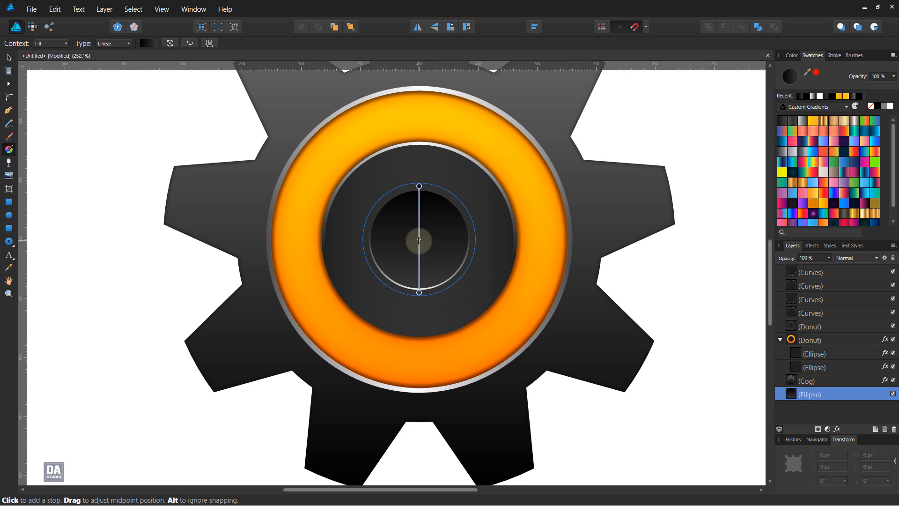
{"action": "left_click_drag", "start_coordinate": [419, 240], "coordinate": [419, 212]}
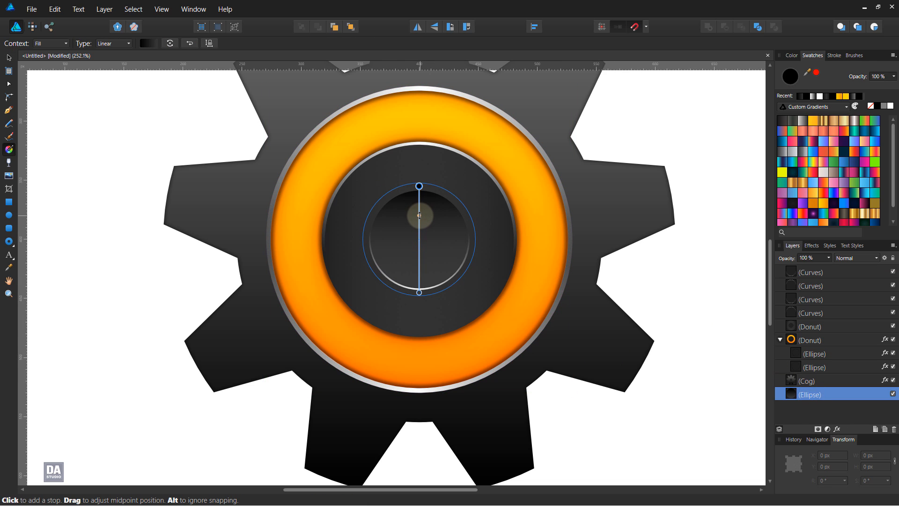
{"action": "key", "text": "v"}
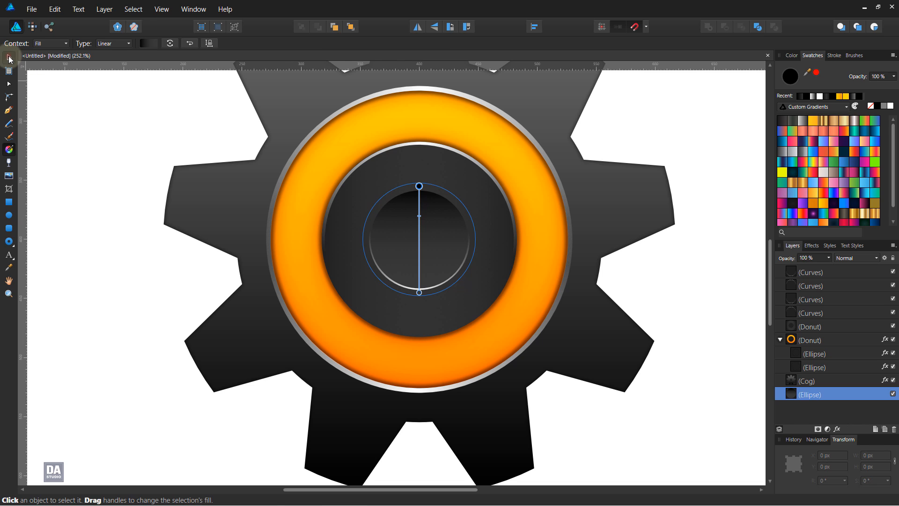
{"action": "left_click", "coordinate": [109, 130]}
{"action": "scroll", "coordinate": [136, 190], "scroll_direction": "down", "scroll_amount": 5}
{"action": "key", "text": "ctrl+z"}
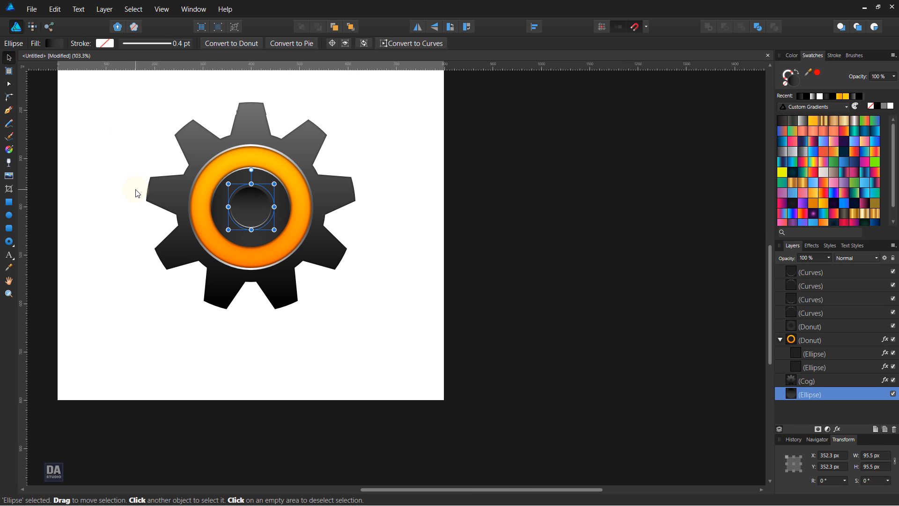
Change the centre circle's fill to an elliptical gradient and reverse its colours.
{"action": "scroll", "coordinate": [137, 192], "scroll_direction": "up", "scroll_amount": 5}
{"action": "scroll", "coordinate": [415, 215], "scroll_direction": "up", "scroll_amount": 1}
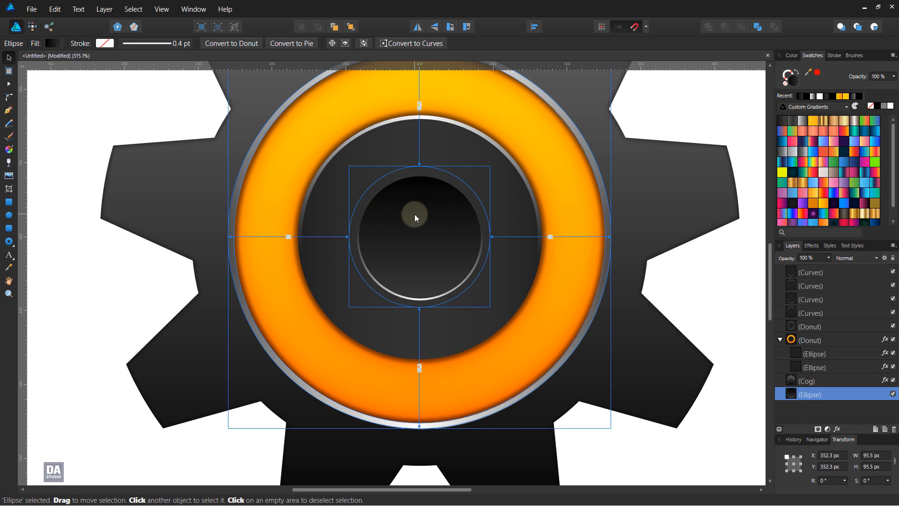
{"action": "left_click", "coordinate": [58, 42]}
{"action": "left_click", "coordinate": [69, 105]}
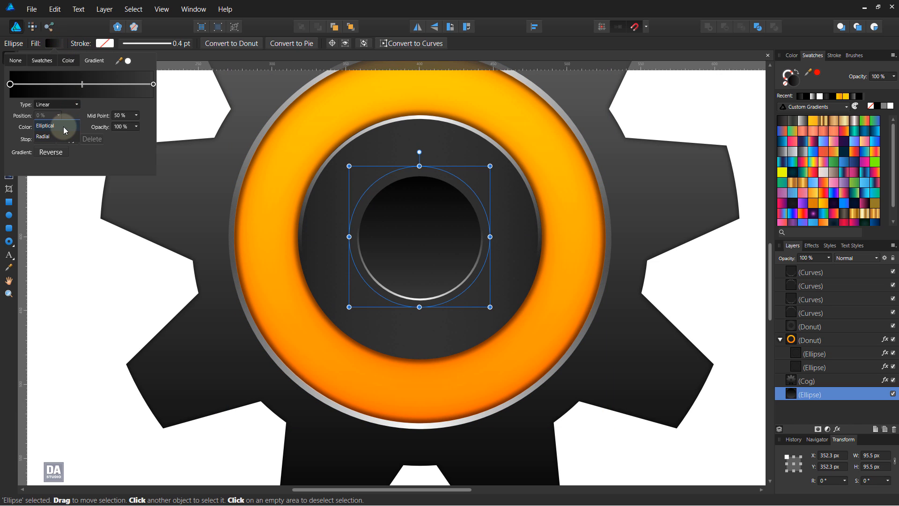
{"action": "left_click", "coordinate": [63, 126]}
{"action": "left_click", "coordinate": [431, 239]}
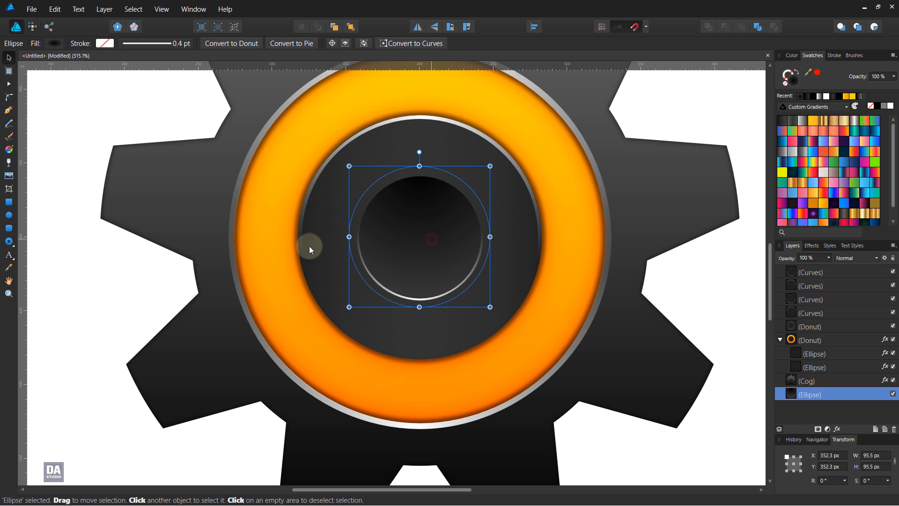
{"action": "left_click", "coordinate": [9, 149]}
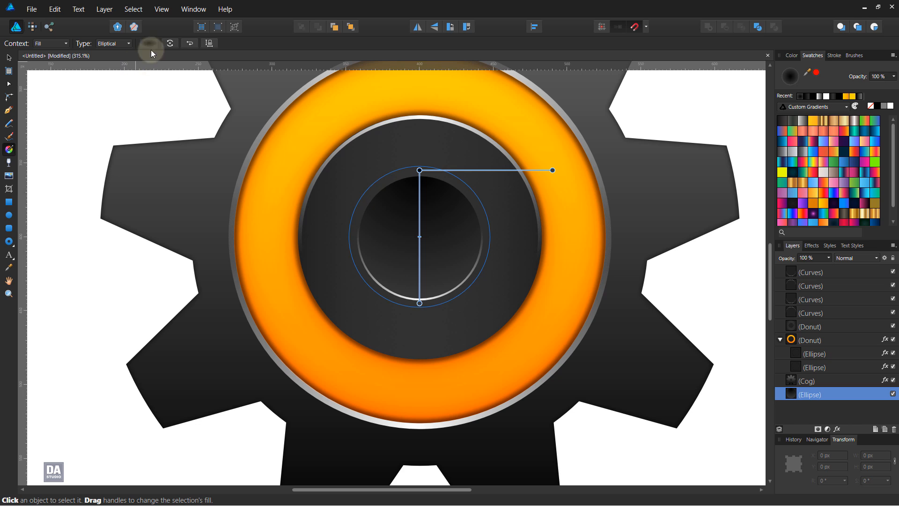
{"action": "left_click", "coordinate": [190, 44]}
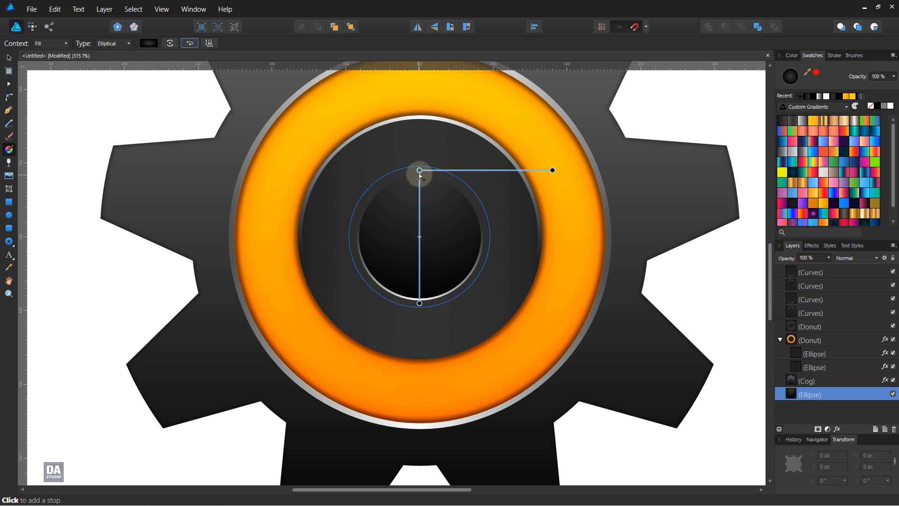
Place the elliptical gradient's origin in the lower half of the centre hole, stretch both its axes beyond the circle, and deselect it.
{"action": "left_click_drag", "start_coordinate": [420, 171], "coordinate": [469, 170]}
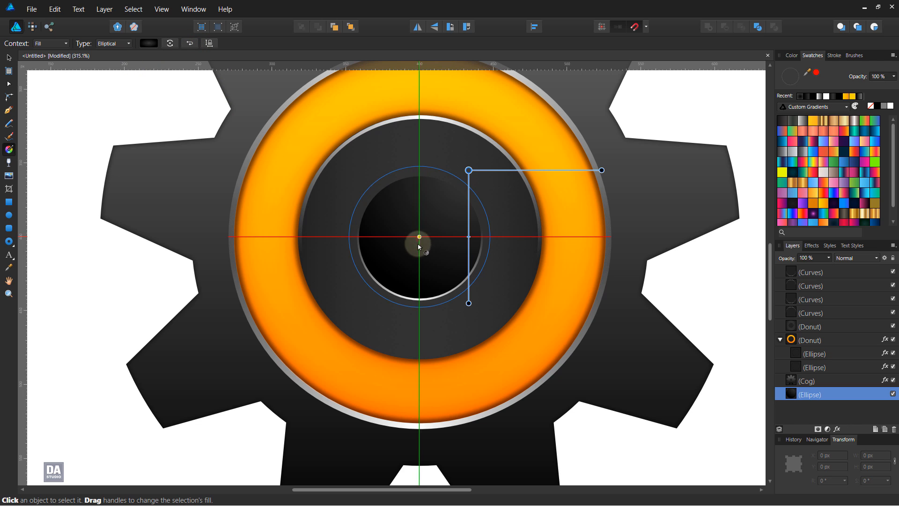
{"action": "left_click_drag", "start_coordinate": [420, 247], "coordinate": [421, 316]}
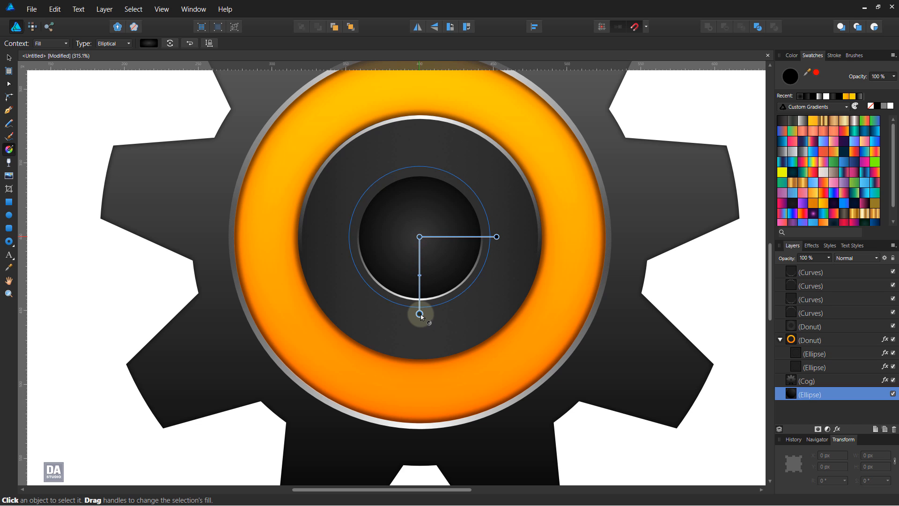
{"action": "left_click_drag", "start_coordinate": [420, 316], "coordinate": [419, 362]}
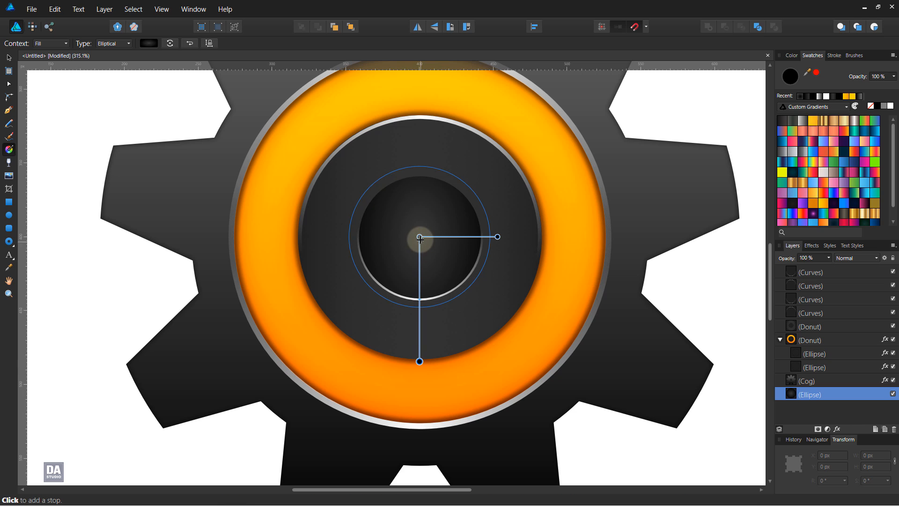
{"action": "left_click_drag", "start_coordinate": [419, 237], "coordinate": [420, 267]}
{"action": "left_click_drag", "start_coordinate": [498, 267], "coordinate": [515, 268]}
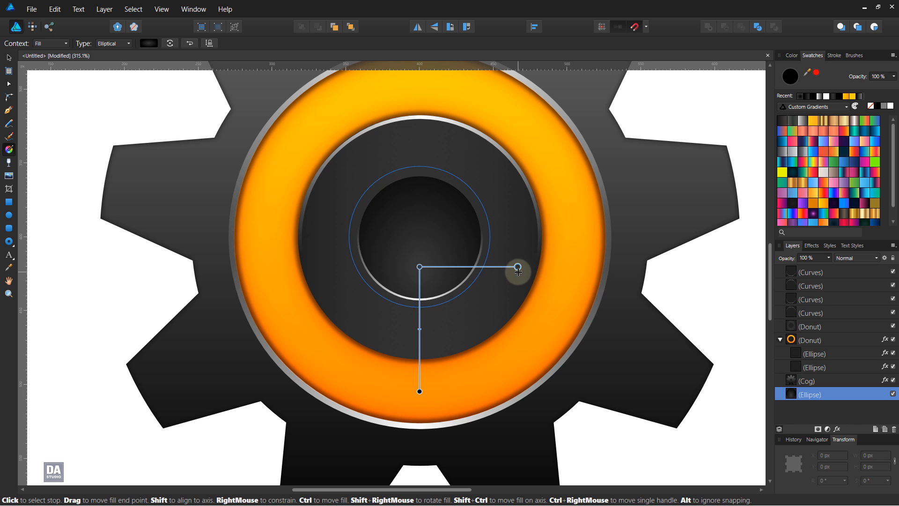
{"action": "left_click", "coordinate": [9, 57]}
{"action": "left_click", "coordinate": [99, 88]}
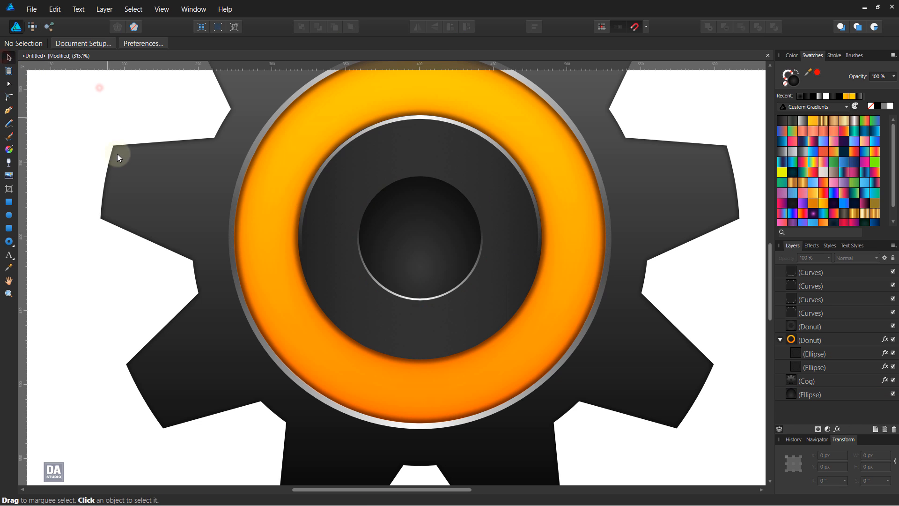
Draw an 800 × 800 px rectangle covering the whole artboard.
{"action": "scroll", "coordinate": [117, 153], "scroll_direction": "down", "scroll_amount": 5}
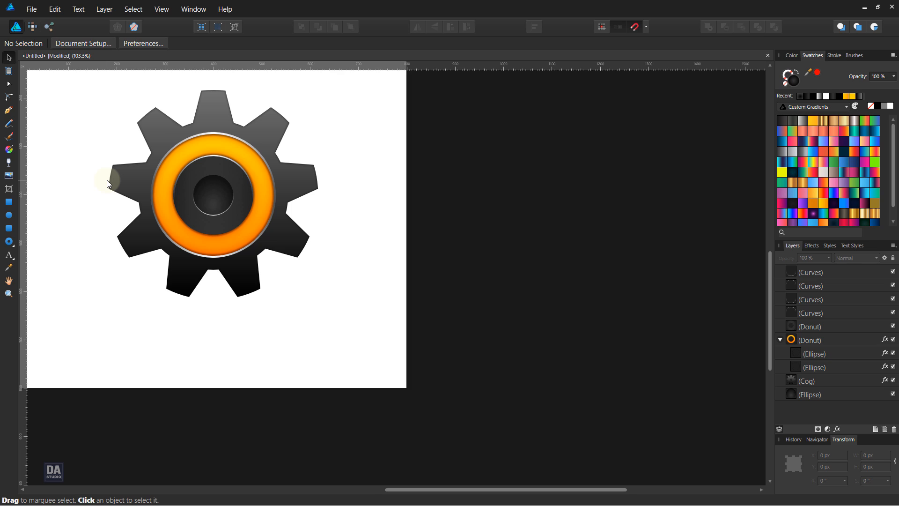
{"action": "scroll", "coordinate": [107, 180], "scroll_direction": "up", "scroll_amount": 1}
{"action": "key", "text": "ctrl+0"}
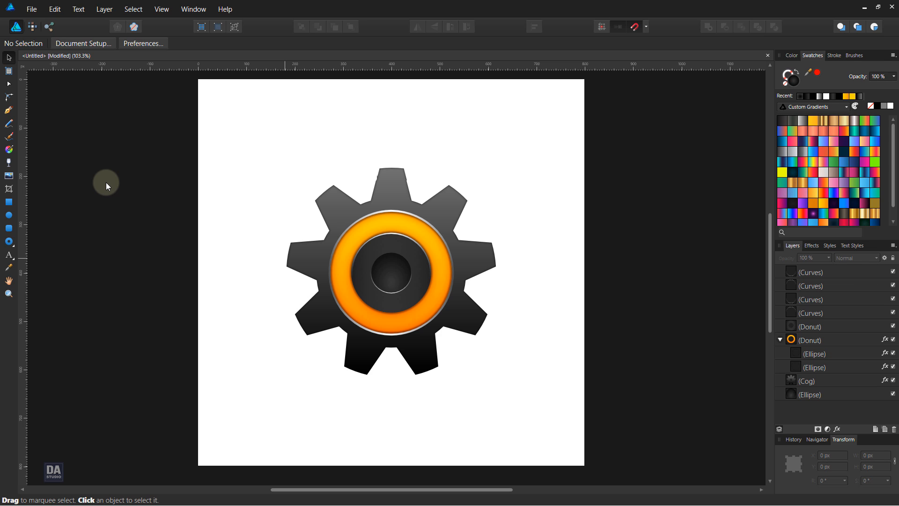
{"action": "left_click", "coordinate": [8, 202]}
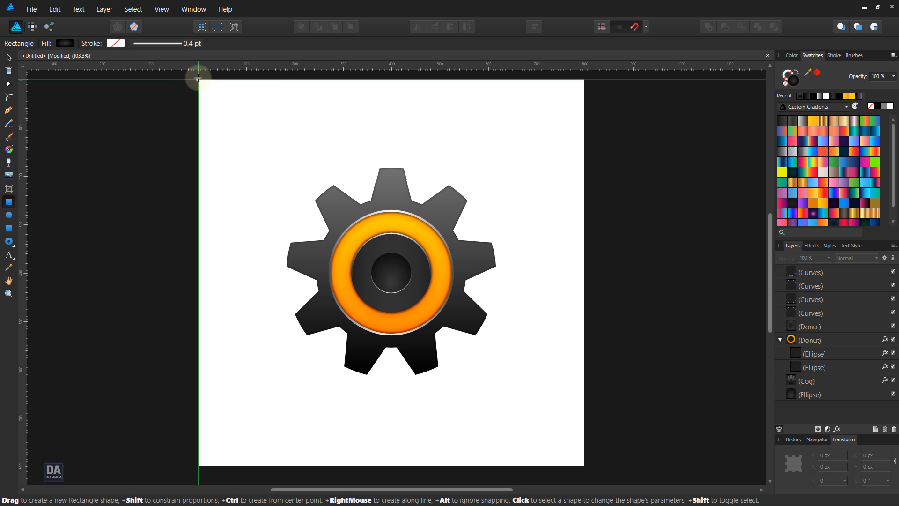
{"action": "left_click_drag", "start_coordinate": [198, 79], "coordinate": [585, 465]}
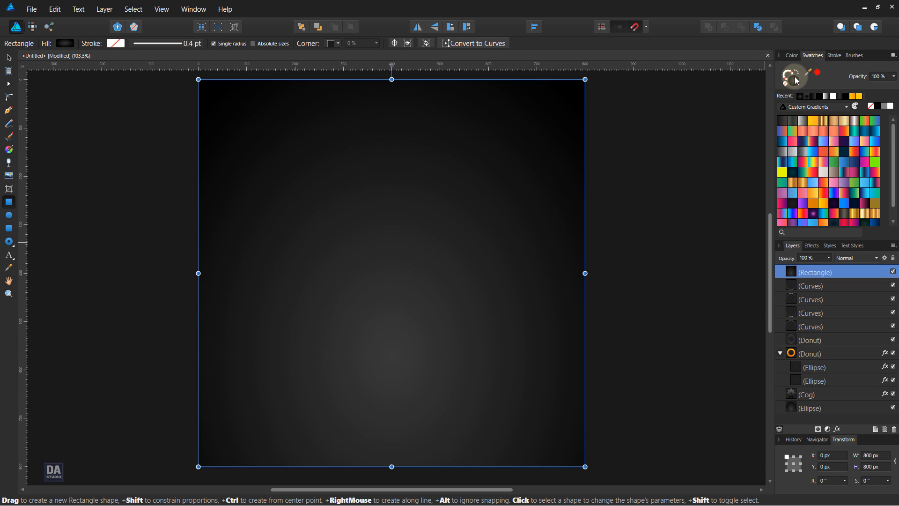
Fill the background rectangle with bright sky blue and place it at the bottom of the layer stack.
{"action": "left_click", "coordinate": [792, 56]}
{"action": "left_click_drag", "start_coordinate": [836, 97], "coordinate": [805, 108]}
{"action": "left_click_drag", "start_coordinate": [848, 204], "coordinate": [831, 354]}
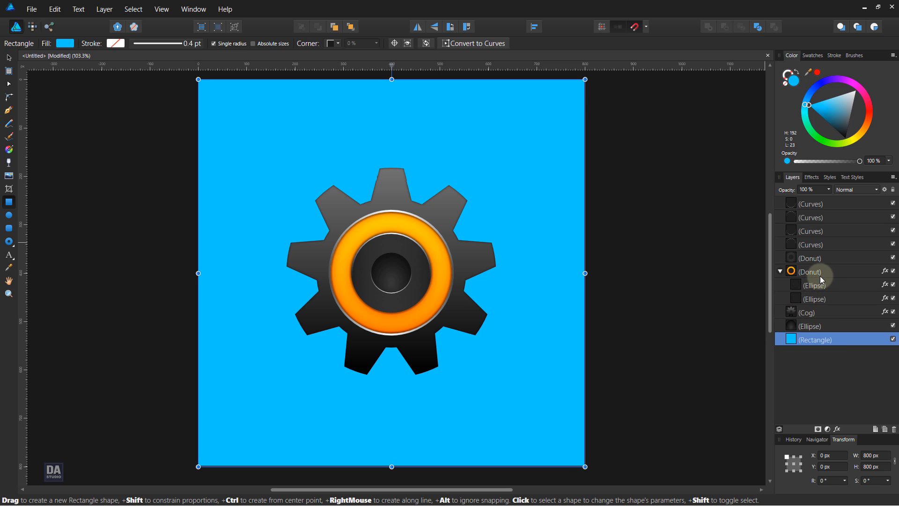
Add an outer shadow to the cog with 71% opacity, 29.5 px radius, 21.5 px offset and a 270° angle.
{"action": "left_click", "coordinate": [812, 313]}
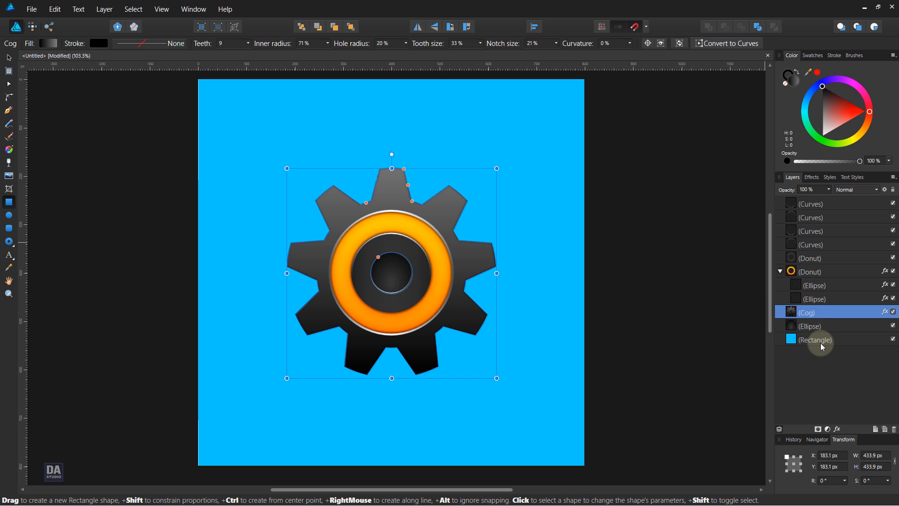
{"action": "left_click", "coordinate": [9, 58]}
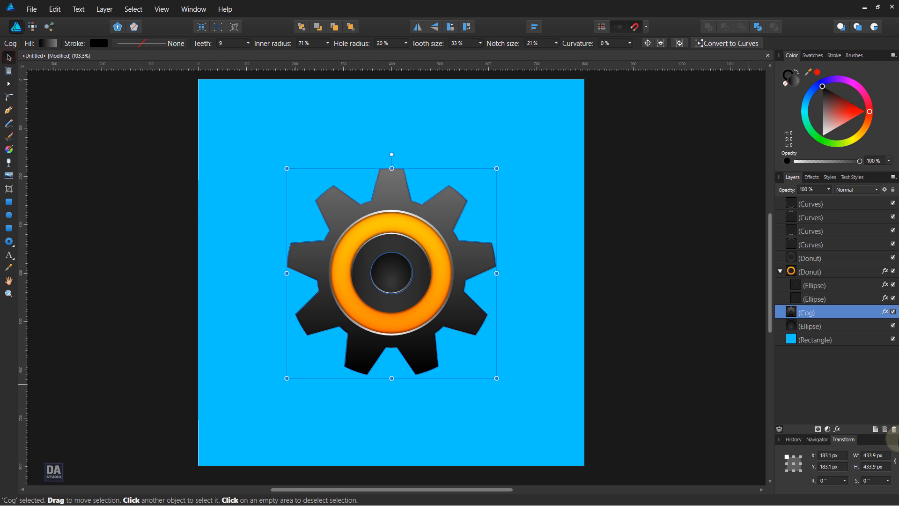
{"action": "left_click", "coordinate": [838, 428]}
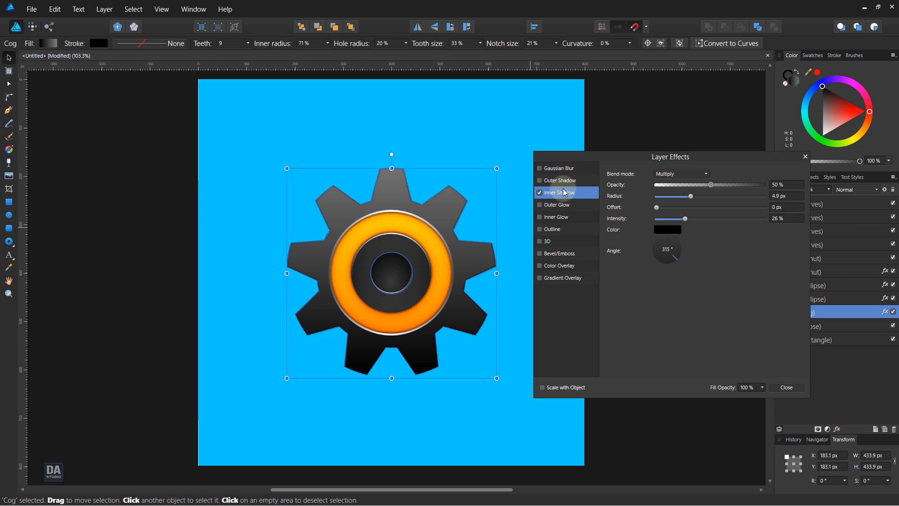
{"action": "left_click", "coordinate": [575, 171]}
{"action": "left_click", "coordinate": [577, 182]}
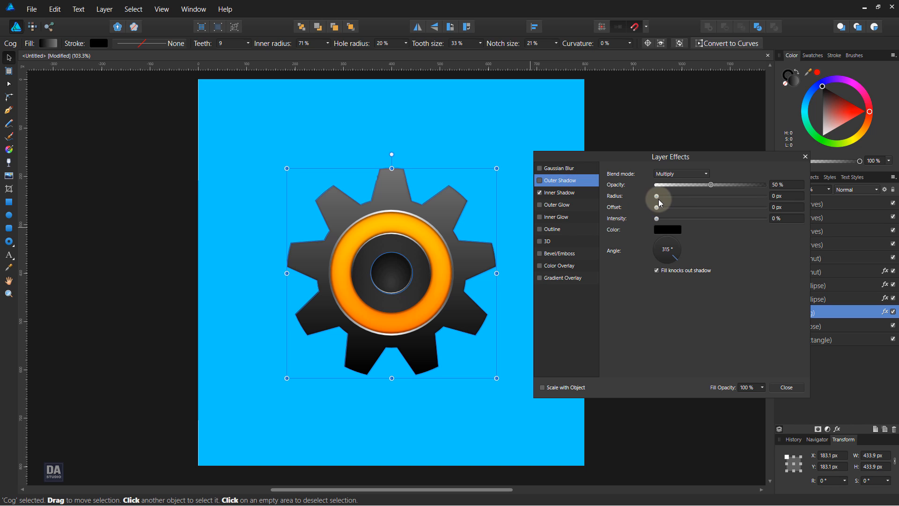
{"action": "left_click_drag", "start_coordinate": [664, 200], "coordinate": [728, 196]}
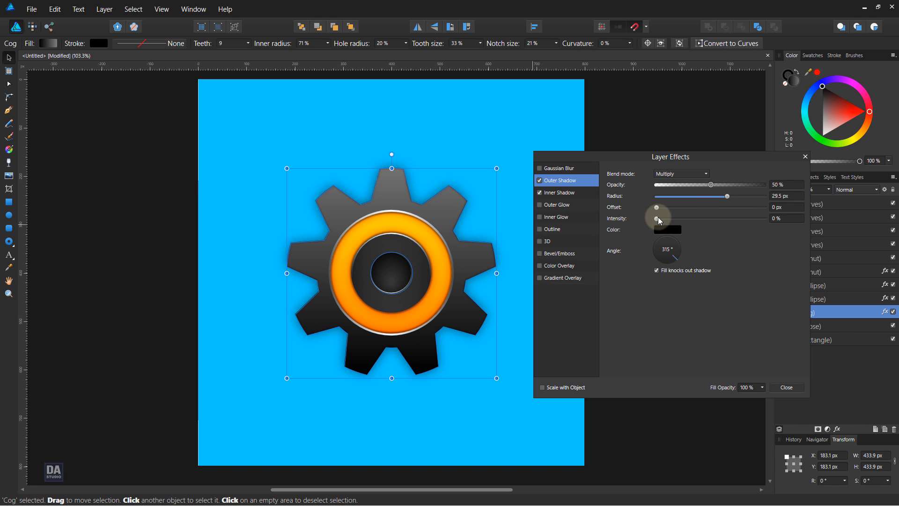
{"action": "left_click_drag", "start_coordinate": [676, 265], "coordinate": [667, 261]}
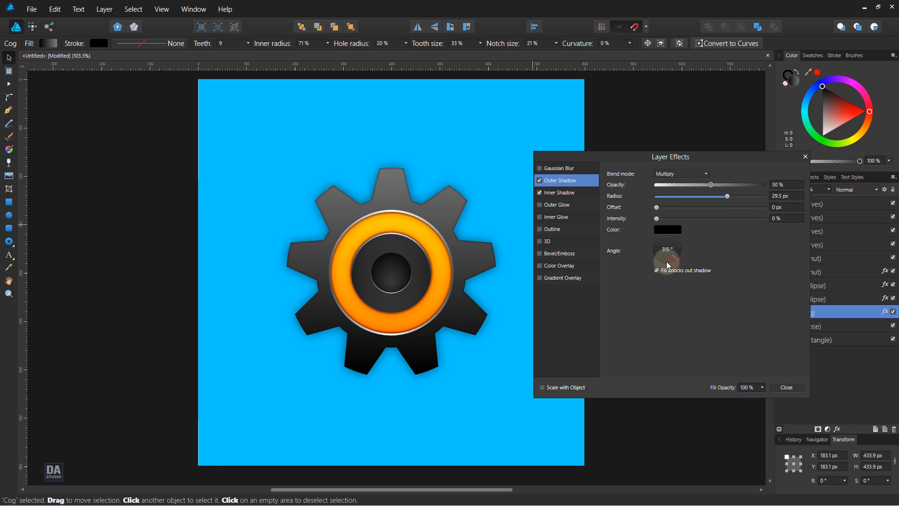
{"action": "left_click_drag", "start_coordinate": [691, 210], "coordinate": [733, 185]}
{"action": "mouse_move", "coordinate": [656, 219]}
{"action": "left_mouse_down"}
{"action": "mouse_move", "coordinate": [695, 220]}
{"action": "mouse_move", "coordinate": [643, 223]}
{"action": "left_mouse_up"}
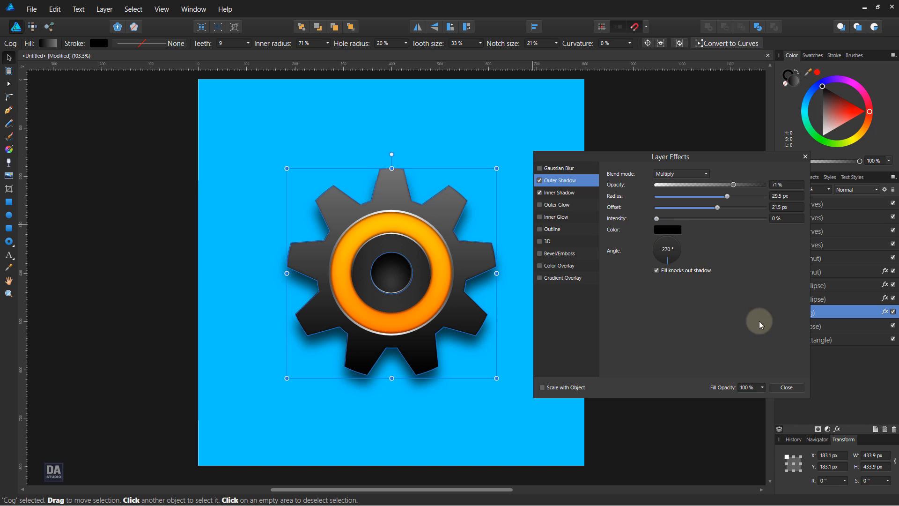
{"action": "left_click", "coordinate": [786, 387]}
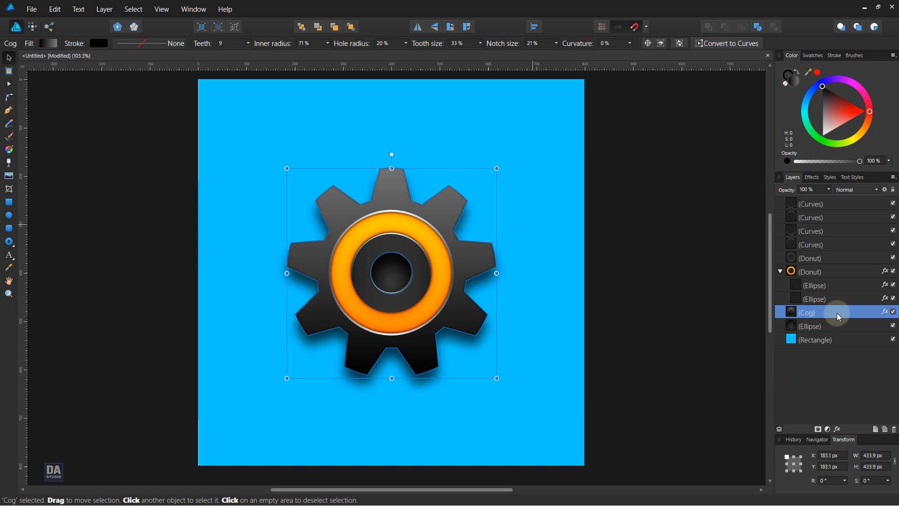
Duplicate the cog and turn off the outer and inner shadow effects on the lower copy.
{"action": "right_click", "coordinate": [836, 314]}
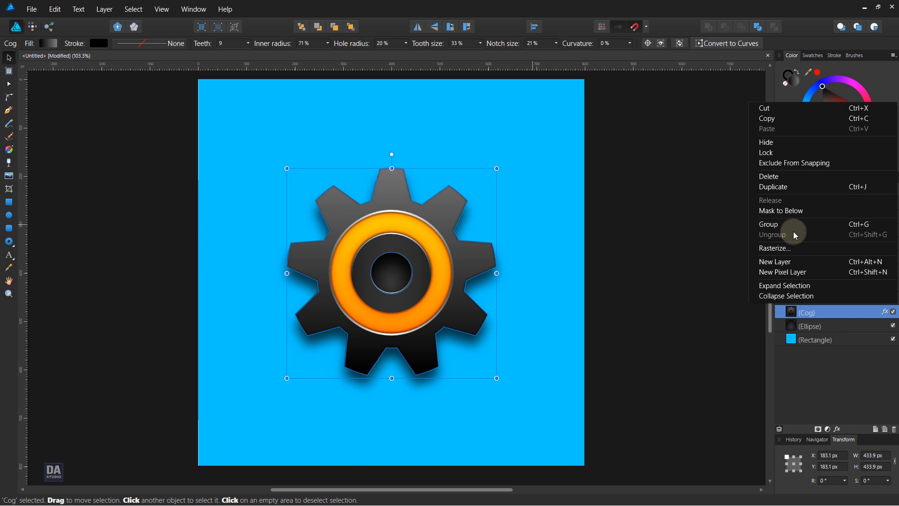
{"action": "left_click", "coordinate": [813, 187]}
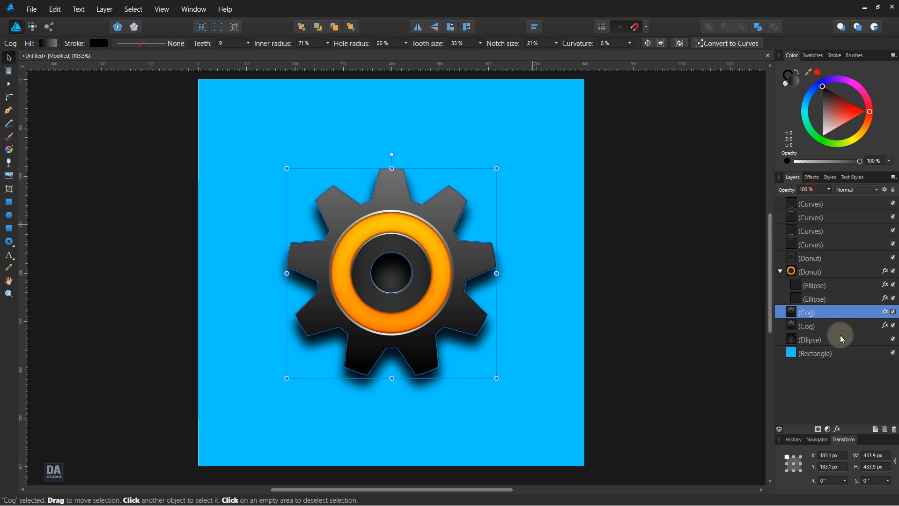
{"action": "left_click", "coordinate": [840, 326]}
{"action": "left_click", "coordinate": [888, 326]}
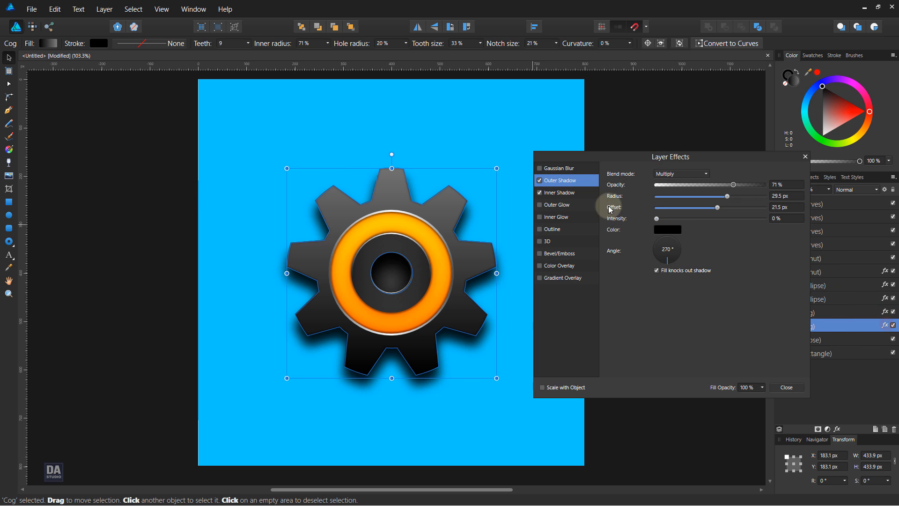
{"action": "left_click", "coordinate": [540, 182]}
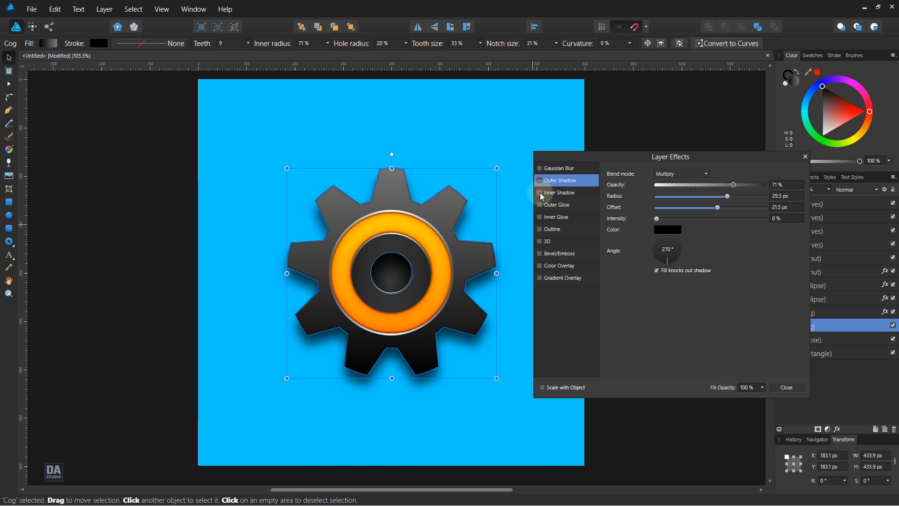
Apply a 15 px Gaussian Blur layer effect to the lower cog copy.
{"action": "left_click", "coordinate": [573, 167]}
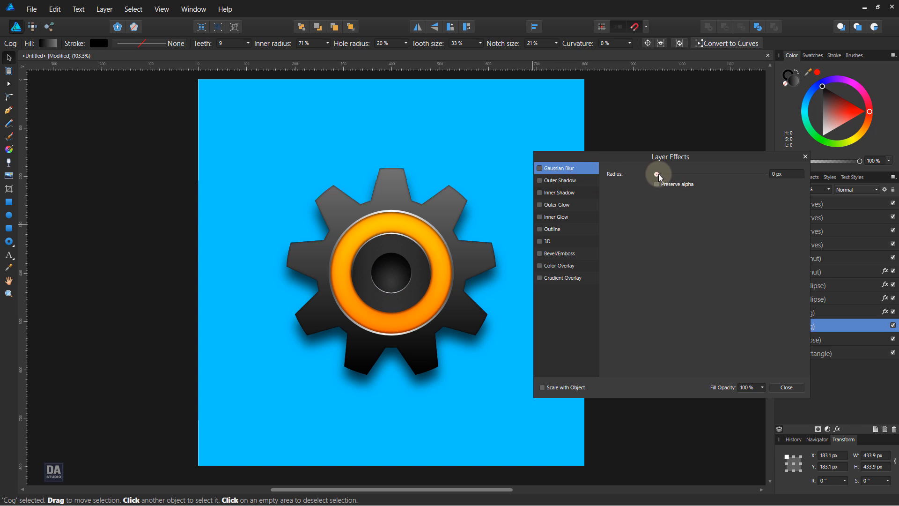
{"action": "left_click_drag", "start_coordinate": [658, 173], "coordinate": [710, 175]}
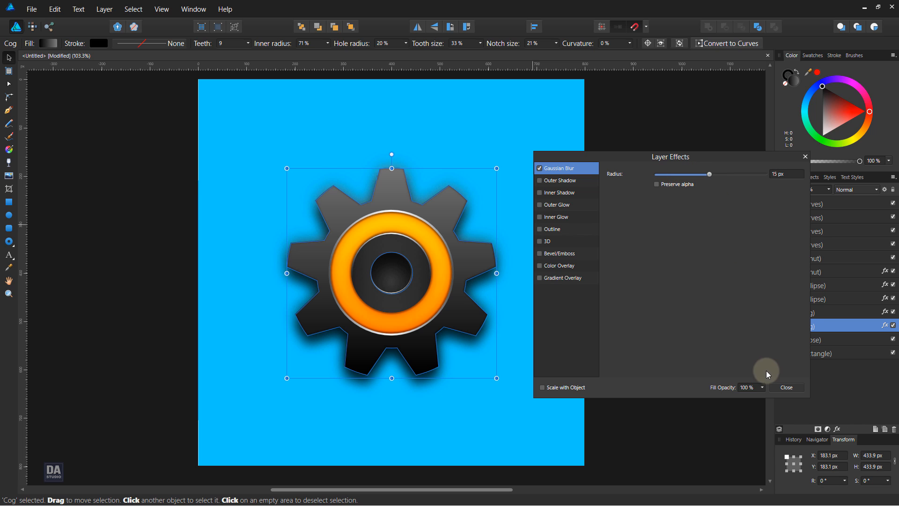
{"action": "left_click", "coordinate": [785, 387]}
Nudge the blurred cog copy straight down to Y 192.1 px so it sits slightly below the original cog.
{"action": "key", "text": "Down"}
{"action": "key", "text": "Down"}
{"action": "key", "text": "Down"}
{"action": "key", "text": "Down"}
{"action": "key", "text": "Down"}
{"action": "key", "text": "Down"}
{"action": "key", "text": "Down"}
{"action": "key", "text": "Down"}
{"action": "key", "text": "Down"}
{"action": "key", "text": "Down"}
{"action": "key", "text": "Down"}
{"action": "key", "text": "Down"}
{"action": "key", "text": "Down"}
{"action": "key", "text": "Down"}
{"action": "key", "text": "Down"}
{"action": "key", "text": "Down"}
{"action": "key", "text": "Down"}
{"action": "key", "text": "Down"}
{"action": "key", "text": "Down"}
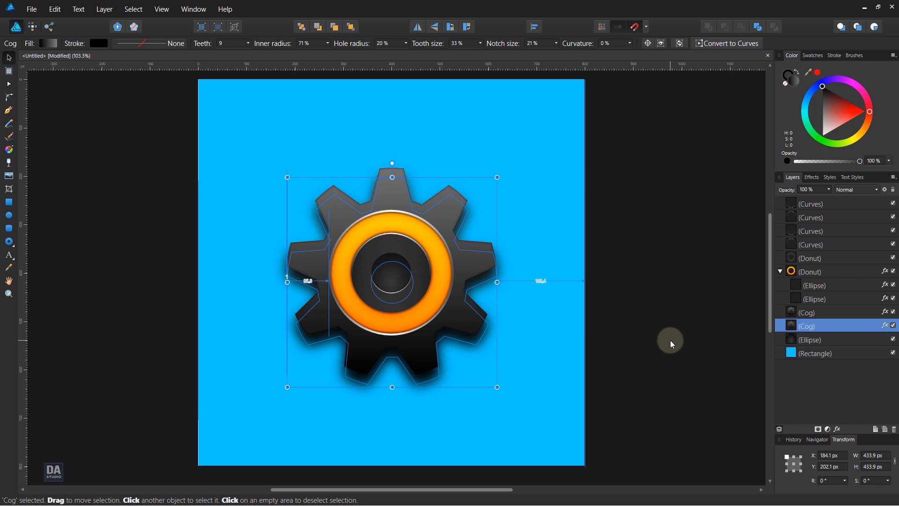
{"action": "key", "text": "Up"}
{"action": "key", "text": "Up"}
{"action": "key", "text": "Up"}
{"action": "key", "text": "Up"}
{"action": "key", "text": "Up"}
{"action": "key", "text": "Up"}
{"action": "key", "text": "Up"}
{"action": "key", "text": "Up"}
{"action": "key", "text": "Up"}
{"action": "key", "text": "Up"}
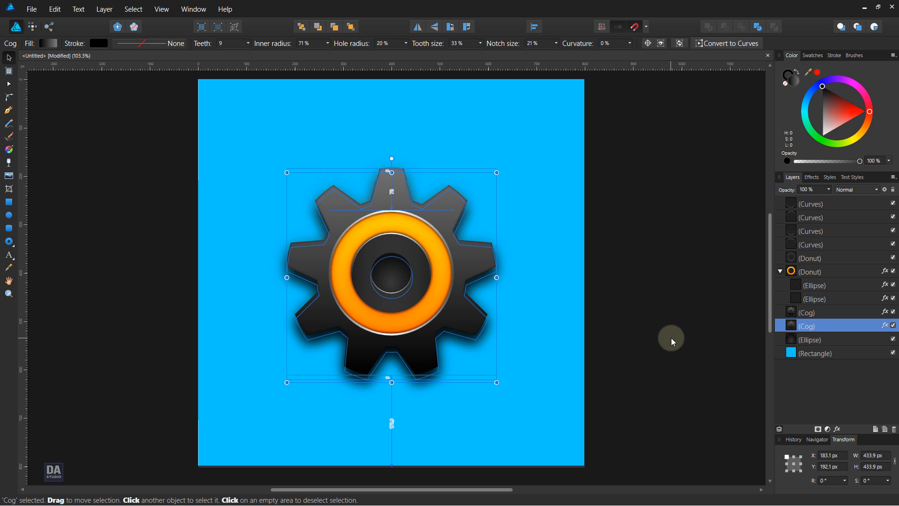
Set the blurred cog copy to 50% opacity with the Multiply blend mode and deselect it.
{"action": "left_click", "coordinate": [828, 189]}
{"action": "left_click_drag", "start_coordinate": [833, 201], "coordinate": [796, 201]}
{"action": "left_click", "coordinate": [849, 194]}
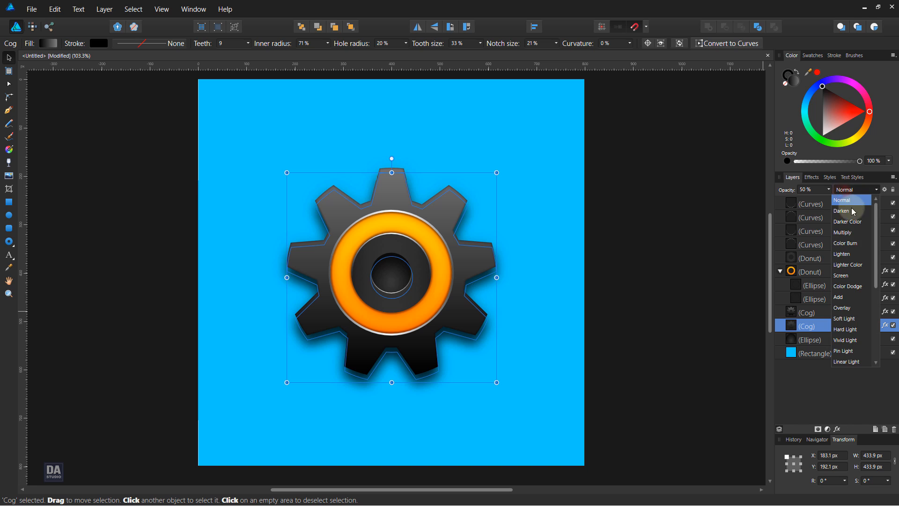
{"action": "left_click", "coordinate": [850, 230]}
{"action": "left_click", "coordinate": [685, 269]}
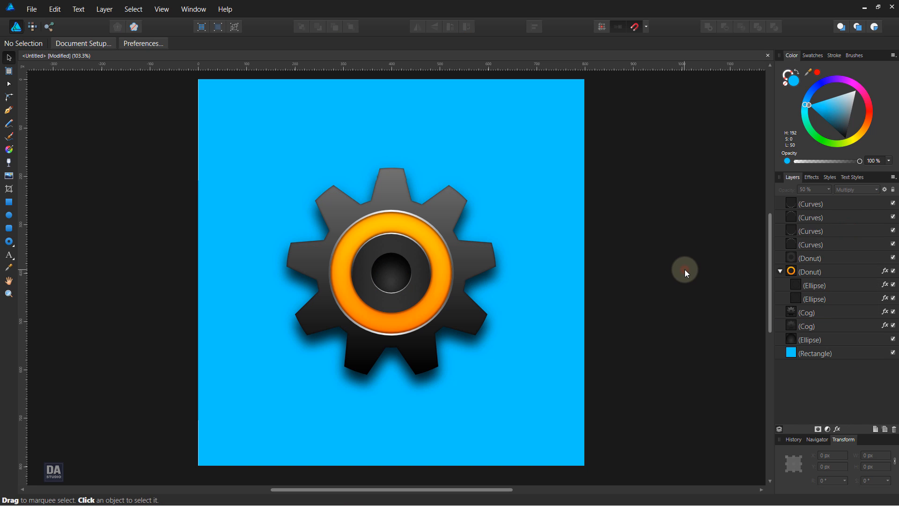
Toggle the blurred cog copy's visibility to compare the gear's shadow with and without it, leaving it shown.
{"action": "left_click", "coordinate": [893, 326]}
{"action": "left_click", "coordinate": [893, 326]}
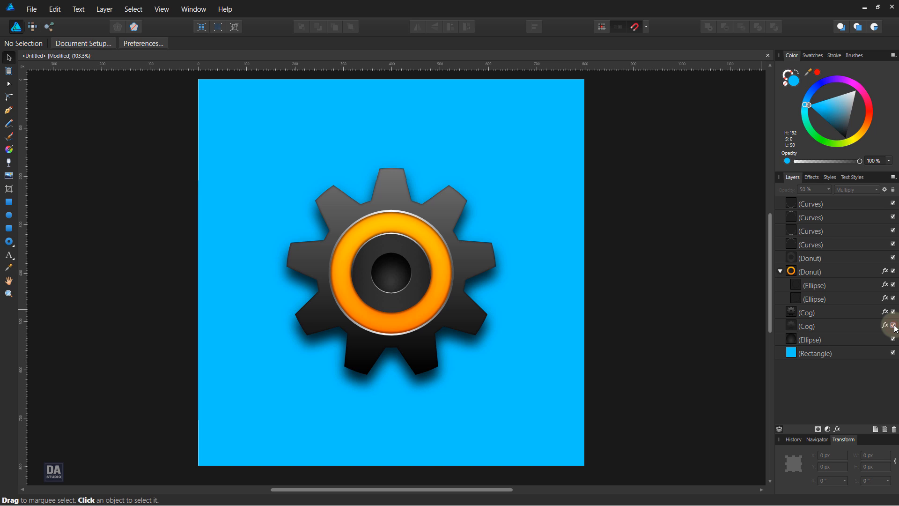
{"action": "left_click", "coordinate": [894, 325]}
{"action": "left_click", "coordinate": [894, 326]}
{"action": "left_click", "coordinate": [893, 326]}
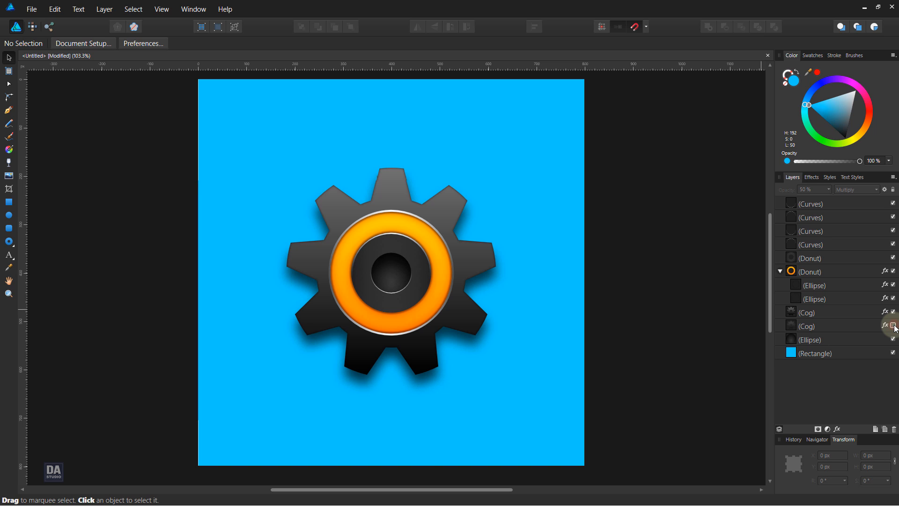
{"action": "left_click", "coordinate": [893, 326]}
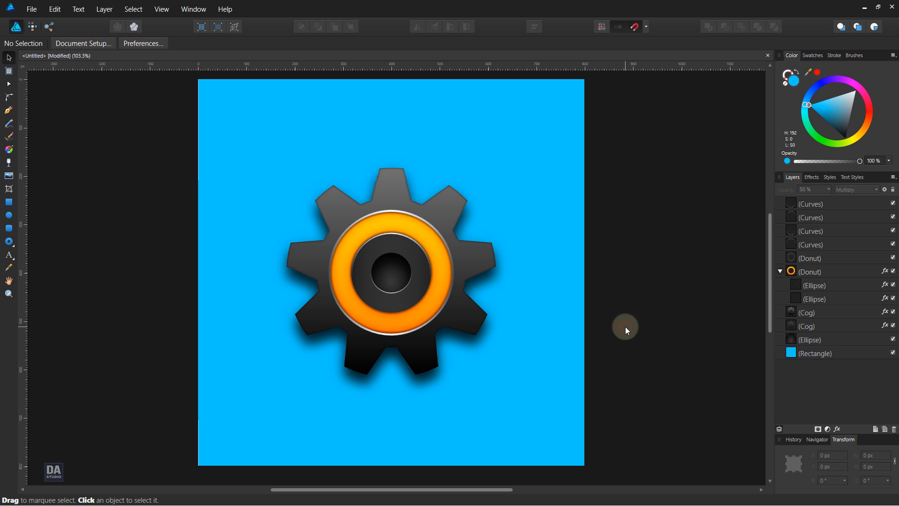